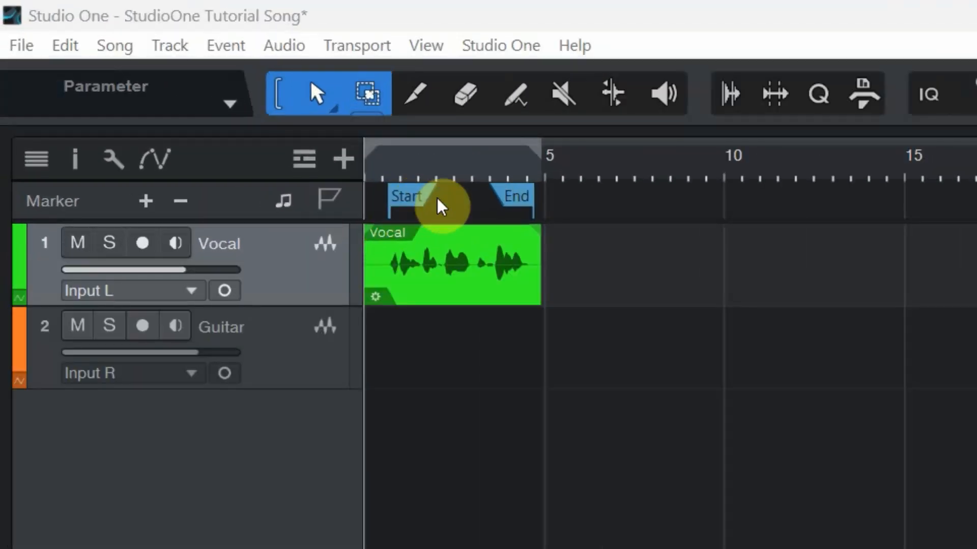
Step: Hide the marker track and delete the audio event on the Vocal track
left_click(305, 161)
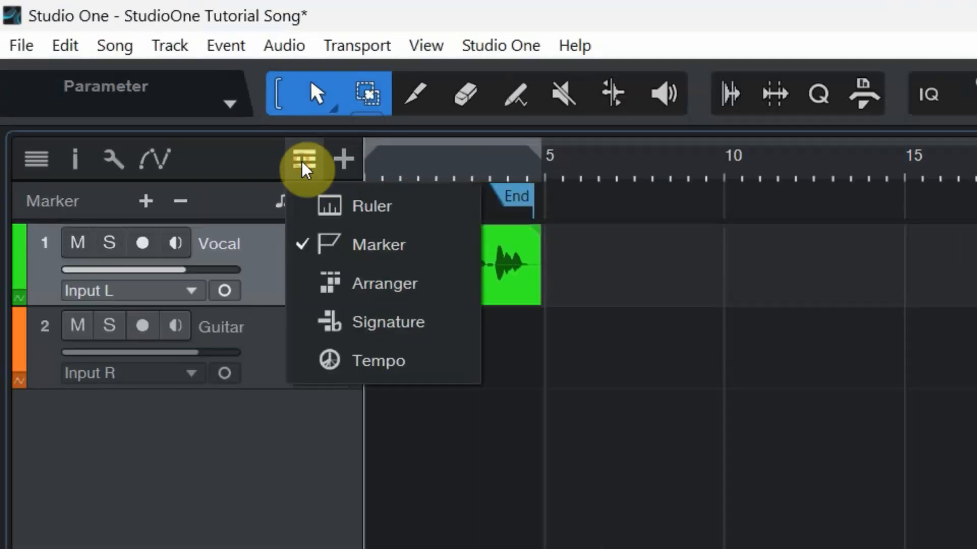
left_click(354, 244)
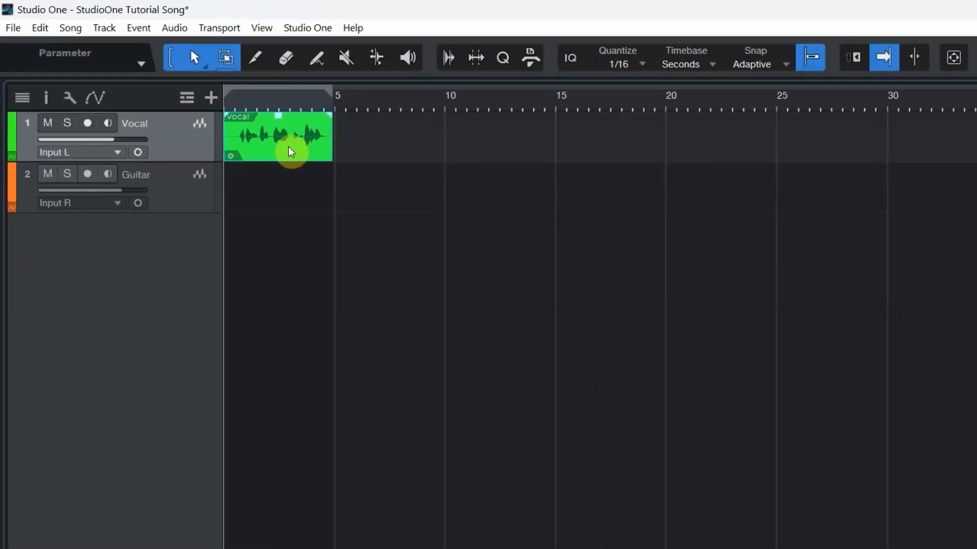
key("Delete")
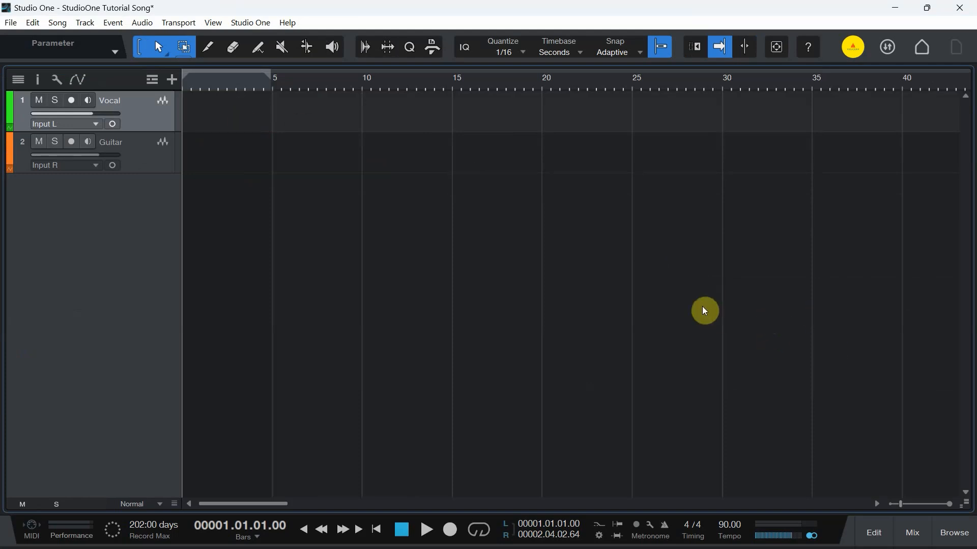
Step: Add the PreSonus Impact instrument from the browser as a new track below Guitar and turn off its record arming
left_click(952, 534)
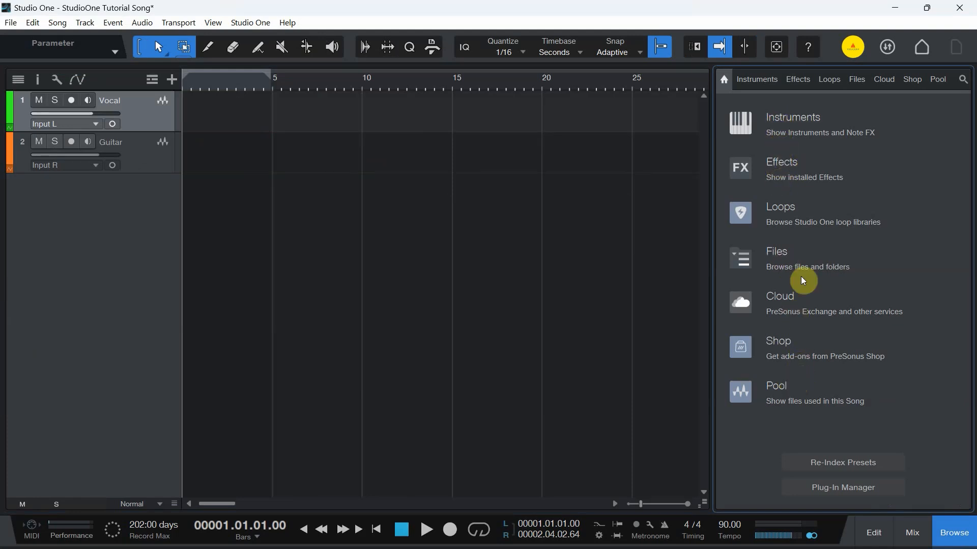
left_click(788, 127)
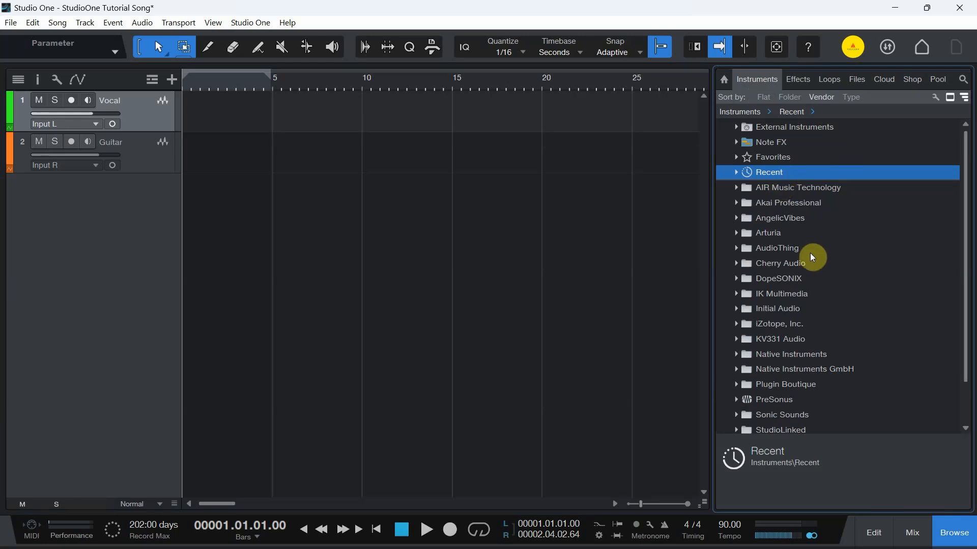
scroll(829, 245, "down", 3)
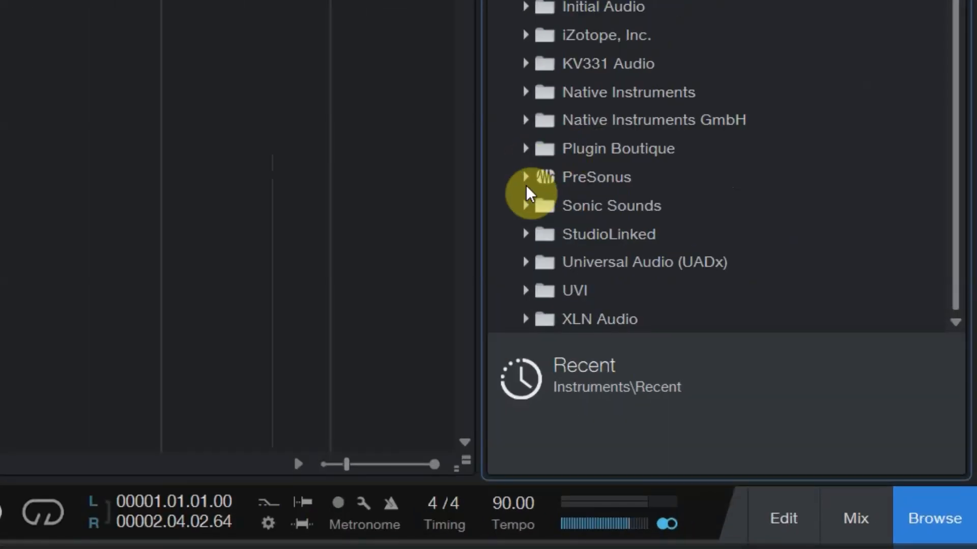
left_click(525, 180)
scroll(720, 106, "down", 5)
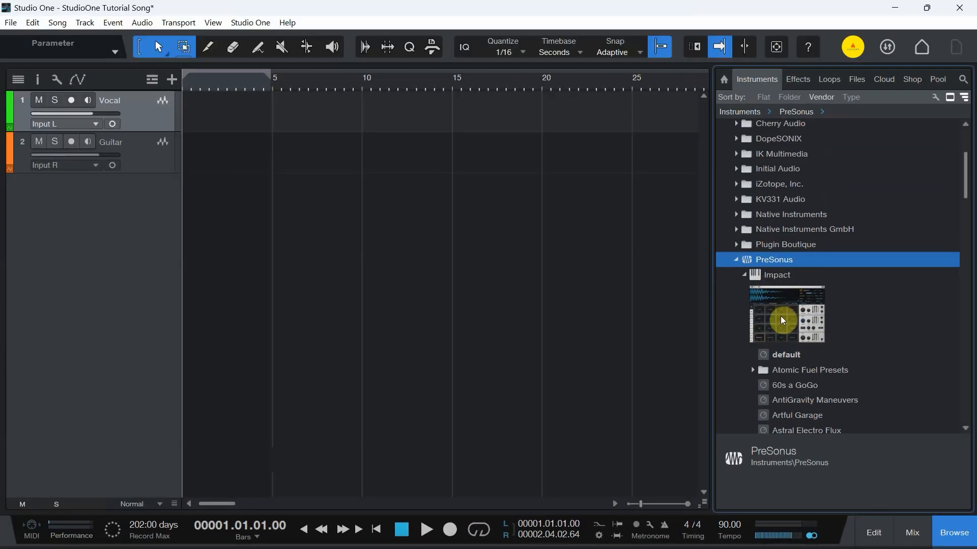
left_click_drag(782, 320, 122, 203)
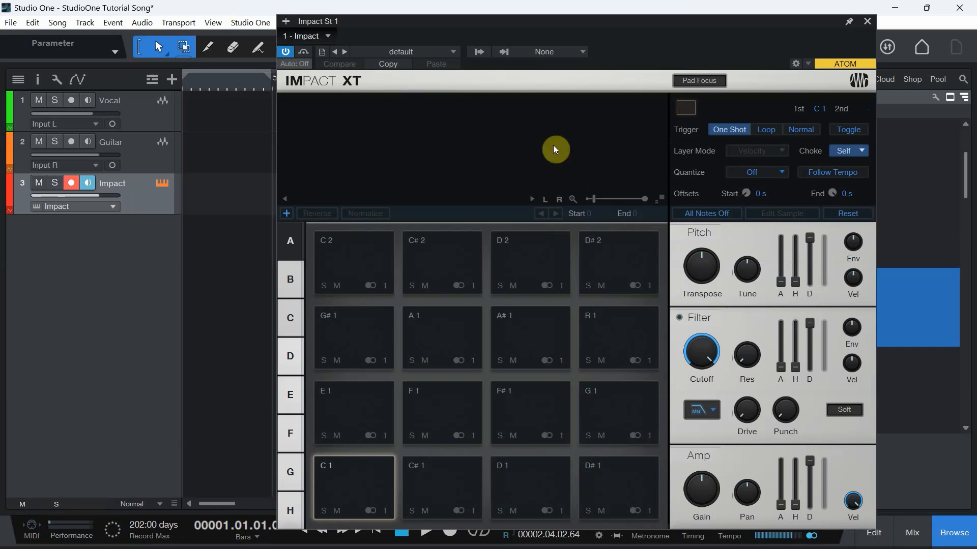
left_click(73, 182)
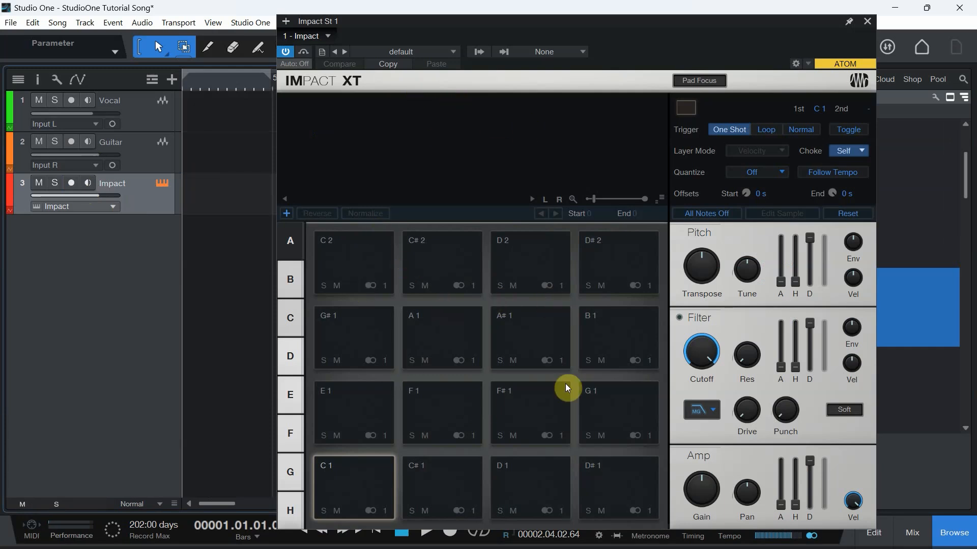
Step: Load the Artful Garage preset in Impact XT and audition its Kick 1 and Snare 1 pads
left_click(453, 51)
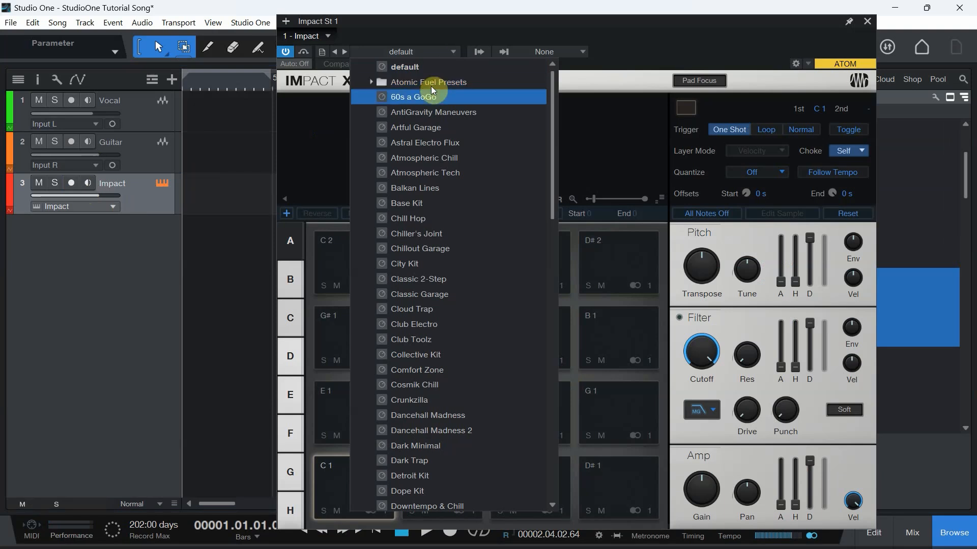
left_click(418, 128)
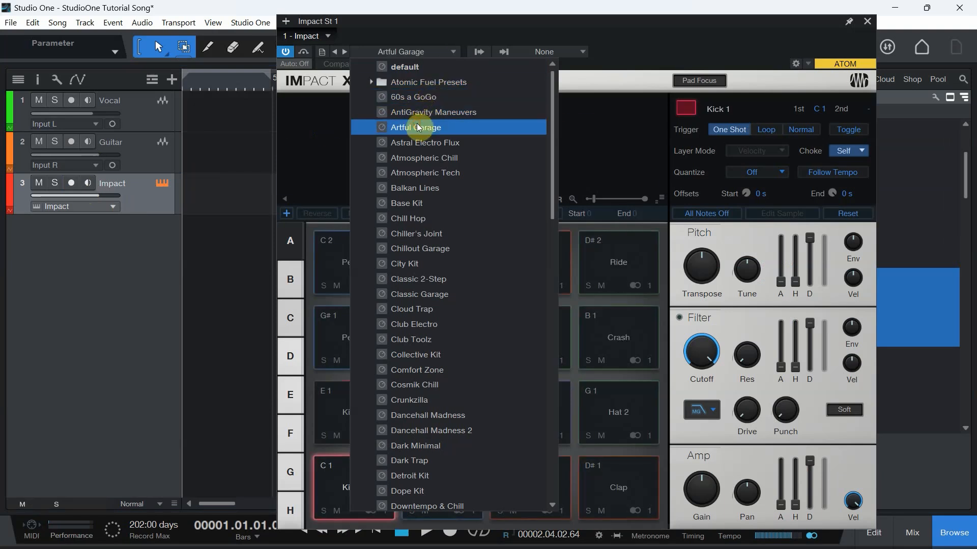
left_click(627, 45)
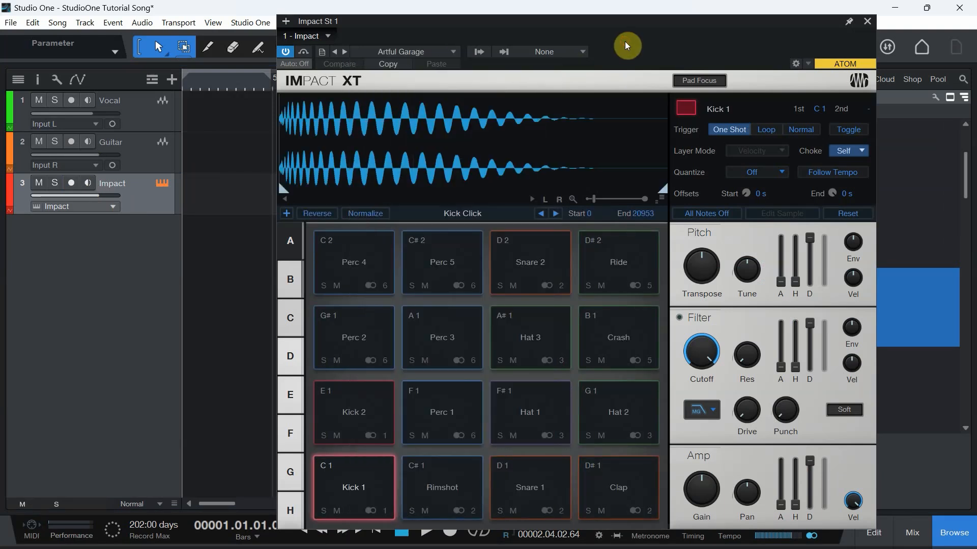
left_click(521, 480)
left_click(367, 485)
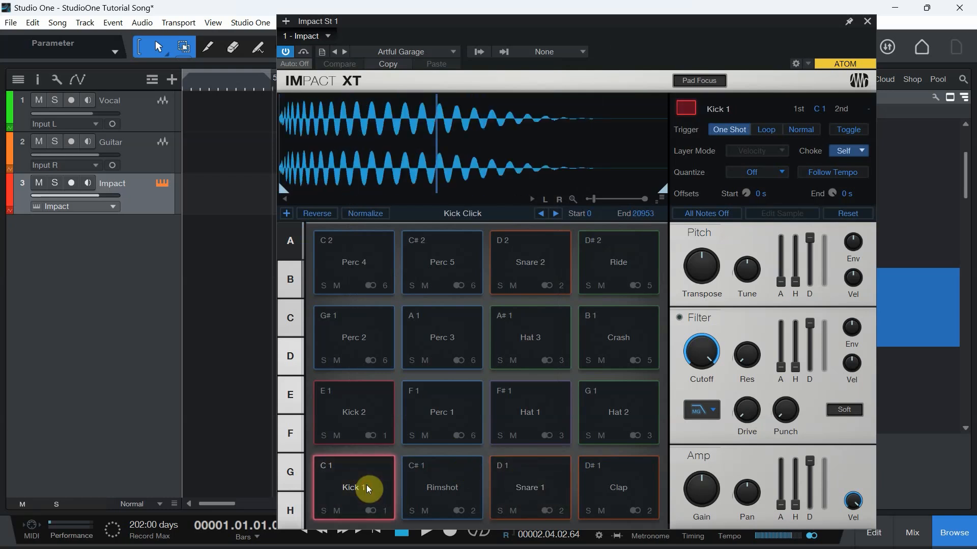
left_click(508, 490)
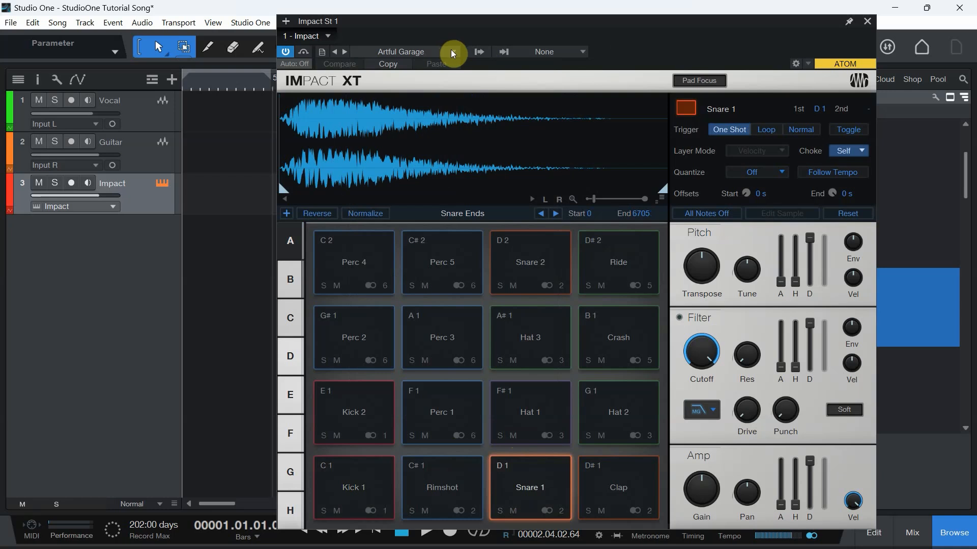
Step: Switch Impact XT to the AntiGravity Maneuvers preset and audition its BD + Bass and Rim Shot pads
left_click(343, 52)
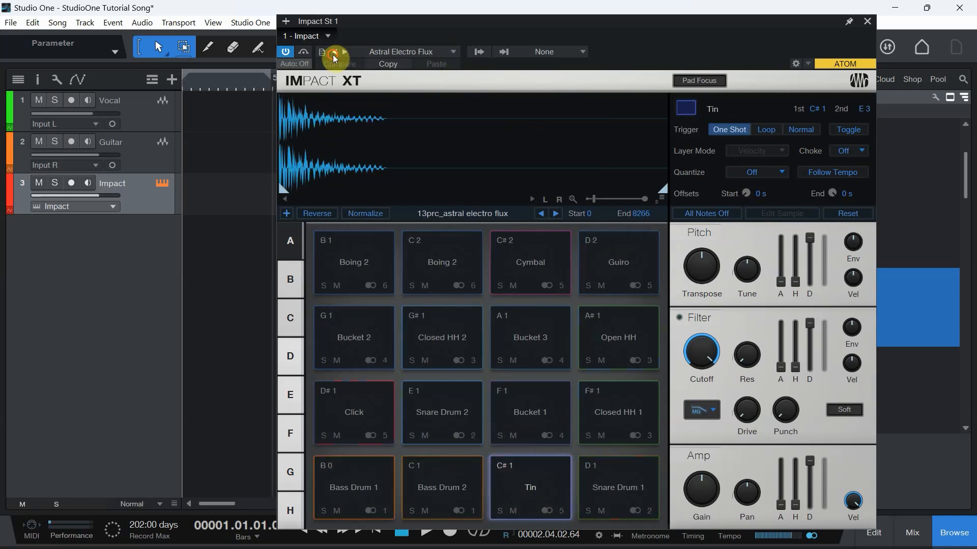
left_click(337, 52)
left_click(335, 53)
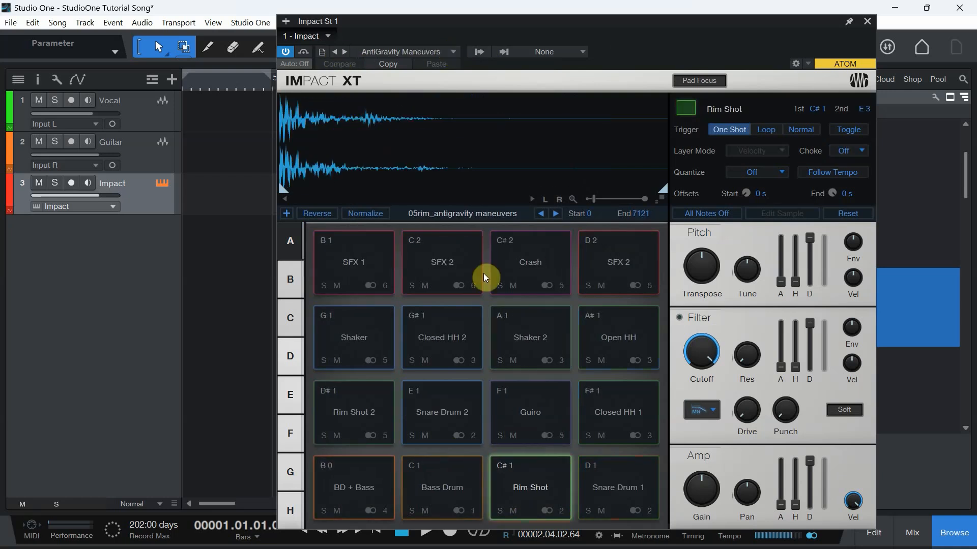
left_click(359, 487)
left_click(514, 486)
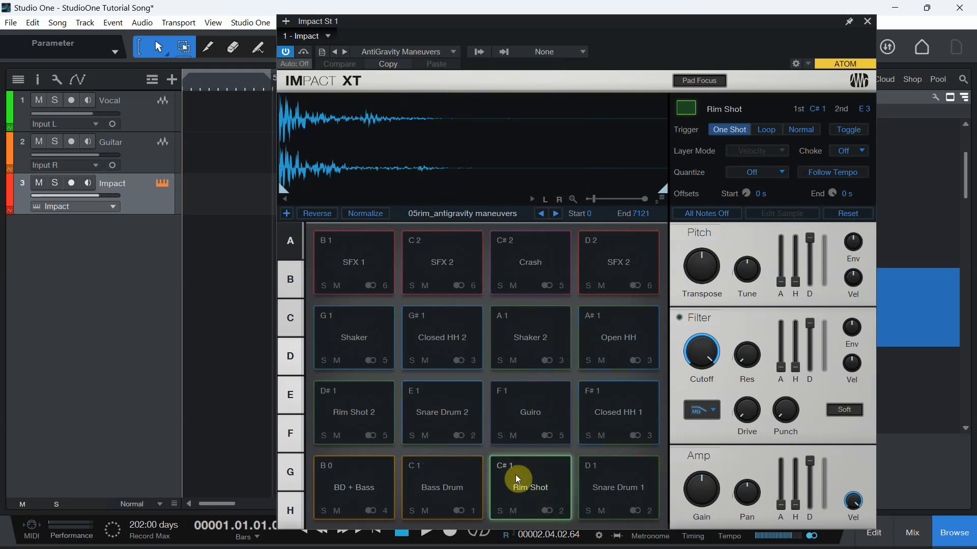
Step: Switch to the 60s a GoGo preset and audition its Tambourine 1, Bass Drum, Tamborine 2 and Clap pads
left_click(336, 52)
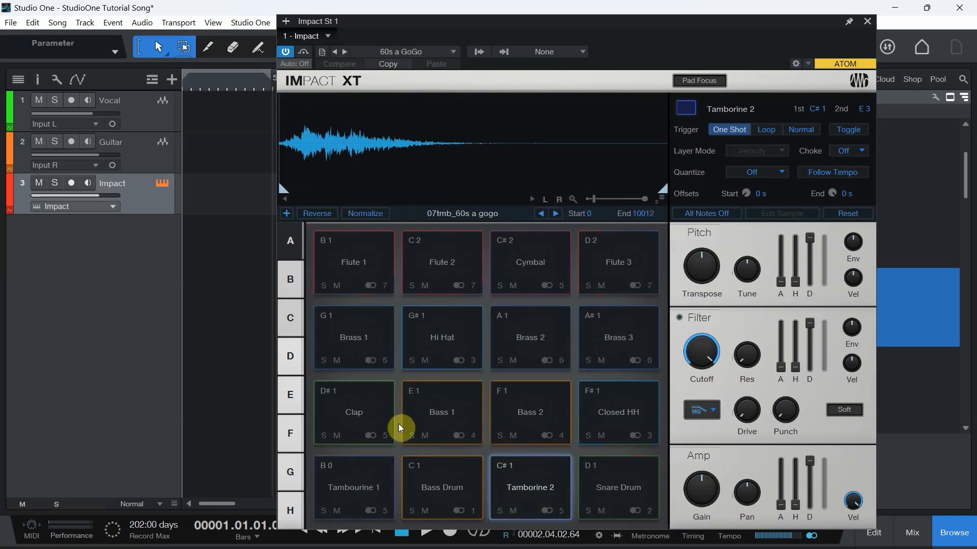
left_click(365, 471)
left_click(430, 471)
left_click(514, 470)
left_click(372, 404)
left_click(436, 480)
left_click(365, 411)
left_click(435, 474)
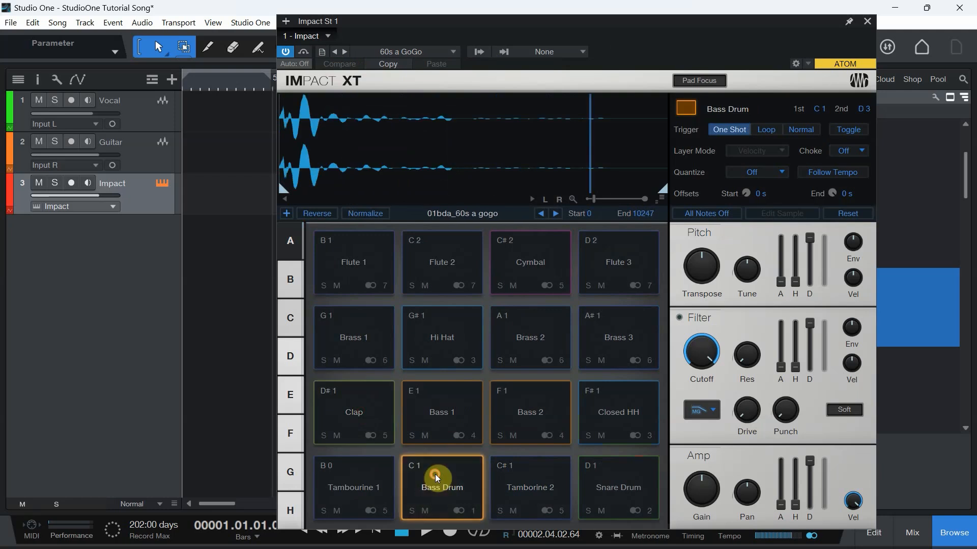
left_click(380, 421)
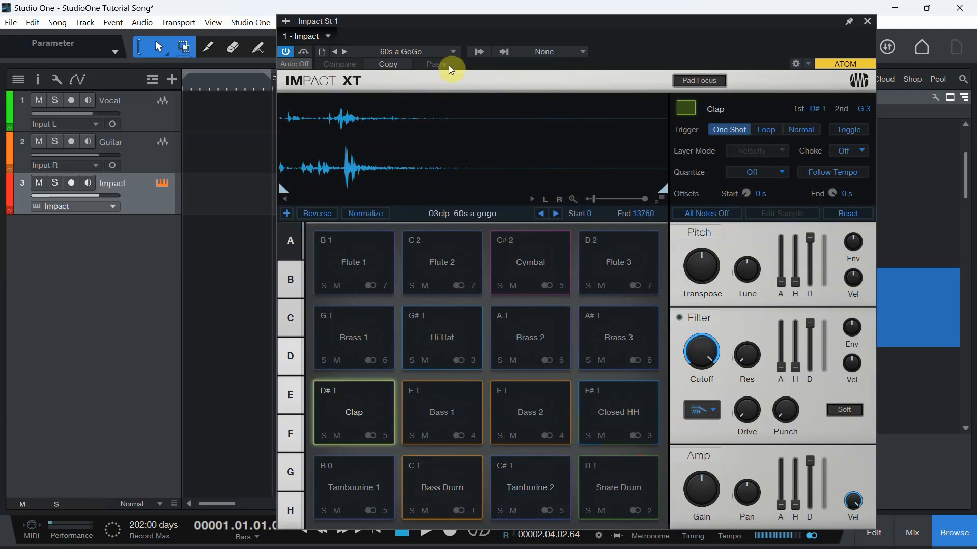
Step: Load the Cloud Trap preset and audition its Kick Donk, Hat Donk and Snare Broken pads
left_click(453, 53)
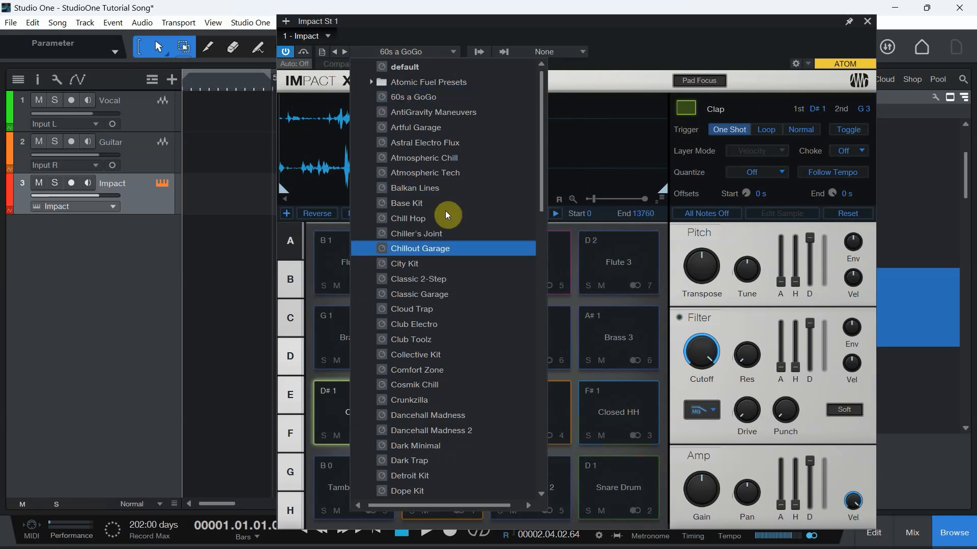
left_click(428, 309)
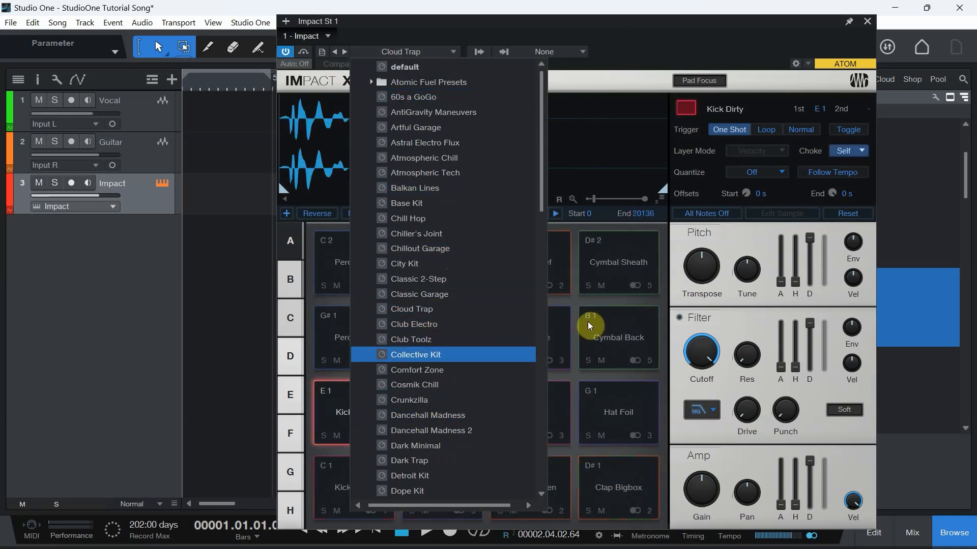
left_click(596, 224)
left_click(360, 489)
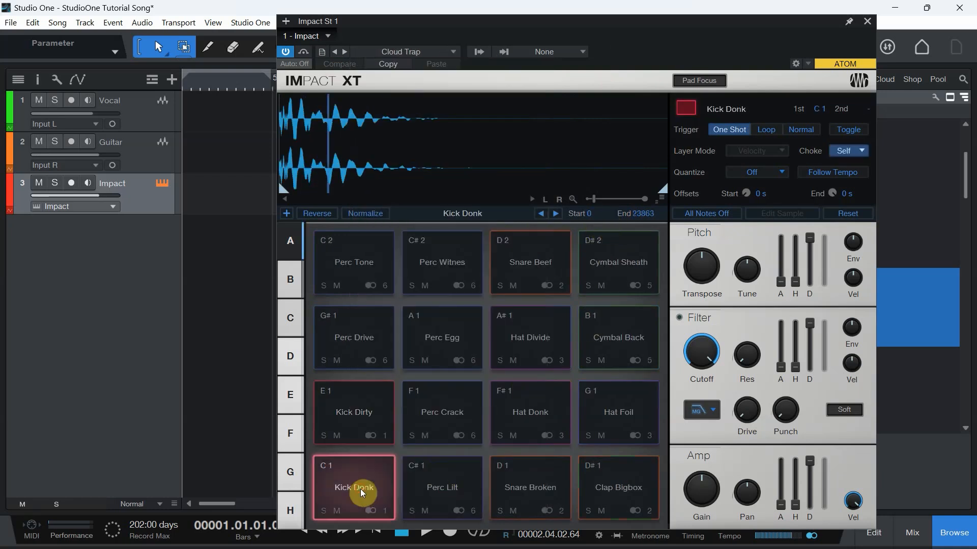
left_click(528, 403)
left_click(367, 494)
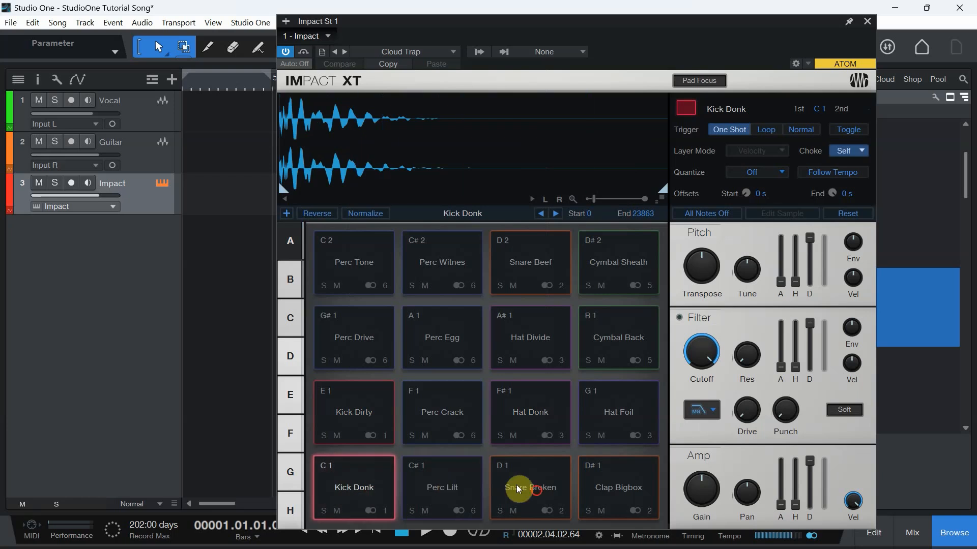
left_click(517, 485)
left_click(350, 486)
left_click(512, 478)
left_click(353, 484)
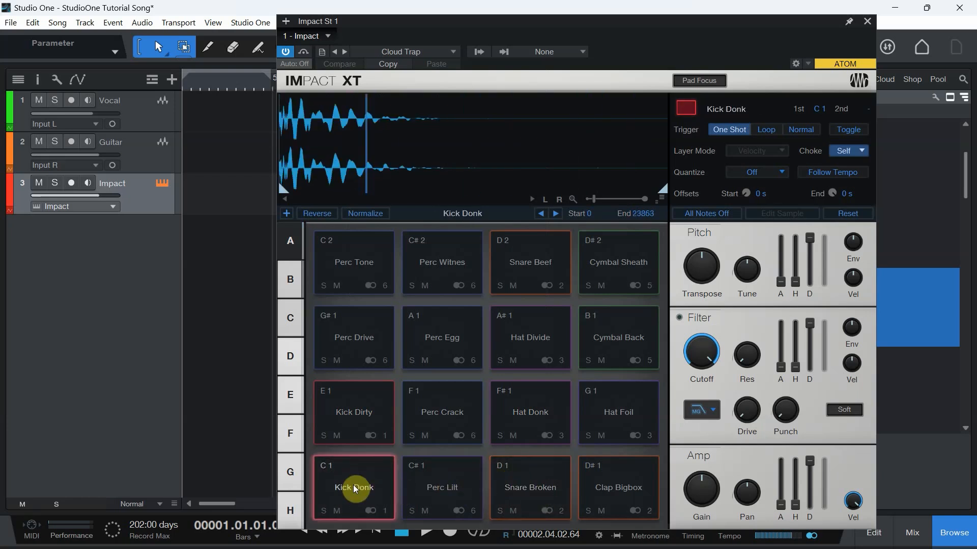
left_click(506, 485)
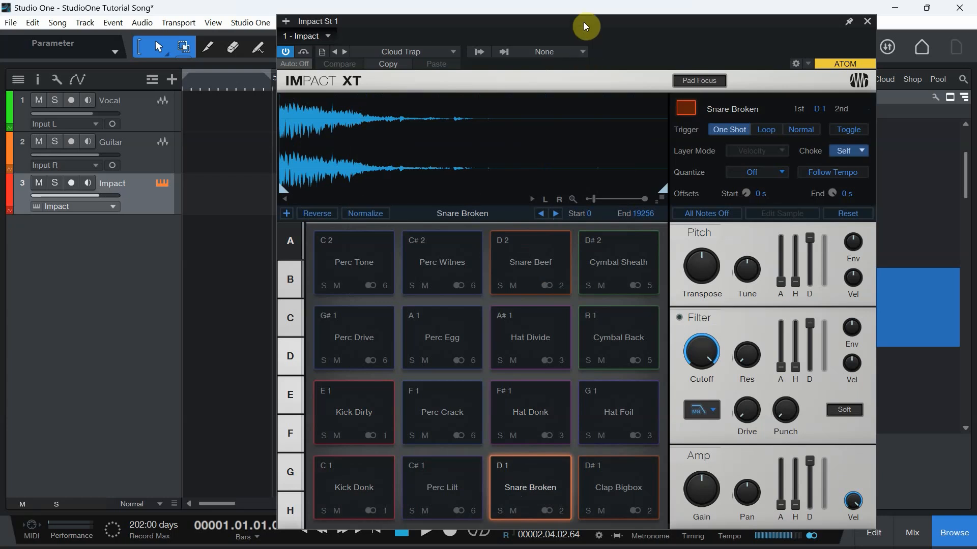
Step: Load the Dark Trap preset in Impact XT and audition its Kick Blow and Snare Claw pads
left_click_drag(584, 24, 633, 24)
left_click(507, 54)
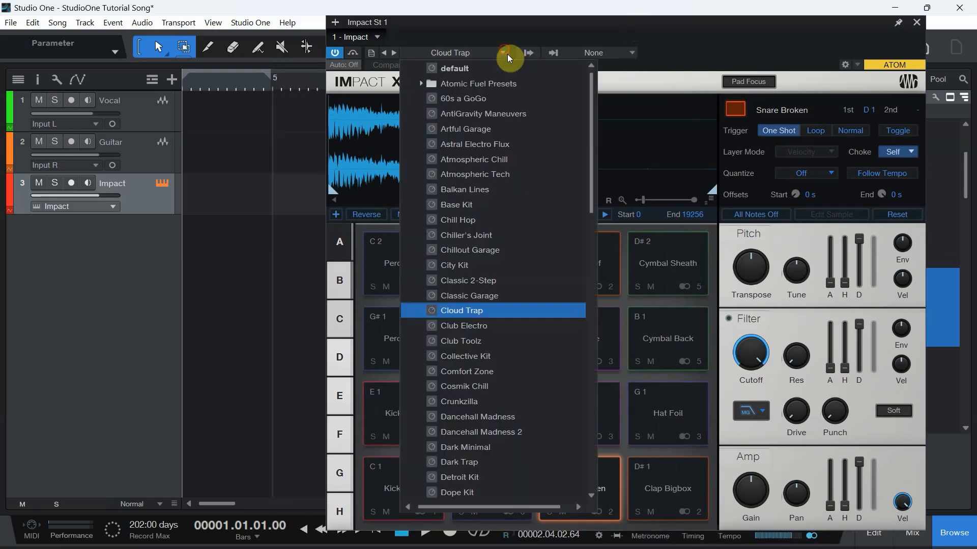
left_click(460, 462)
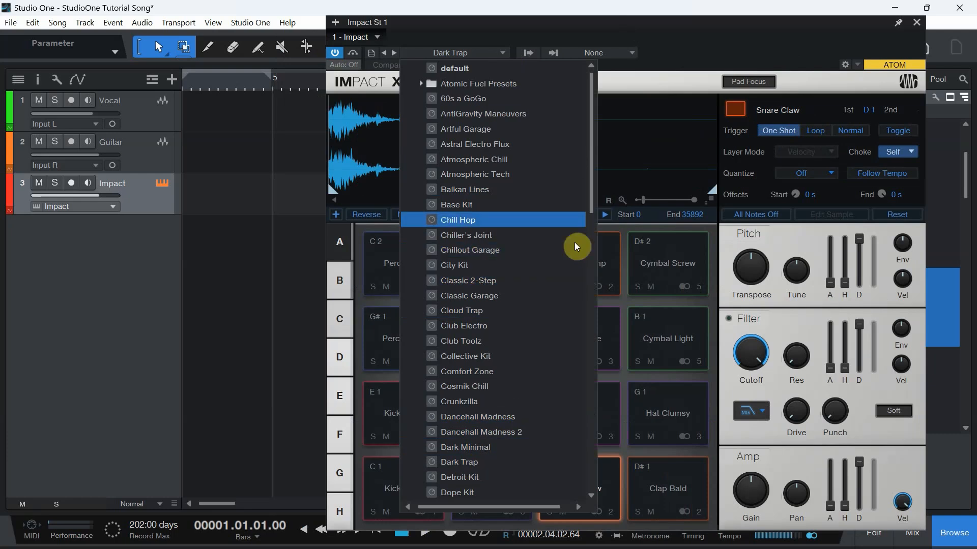
left_click(685, 60)
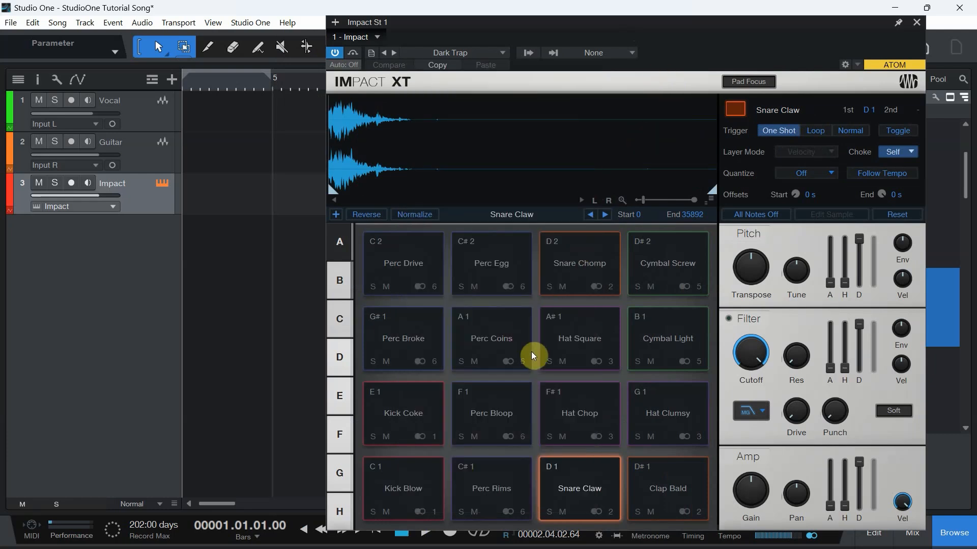
left_click(413, 486)
left_click(570, 478)
left_click(411, 481)
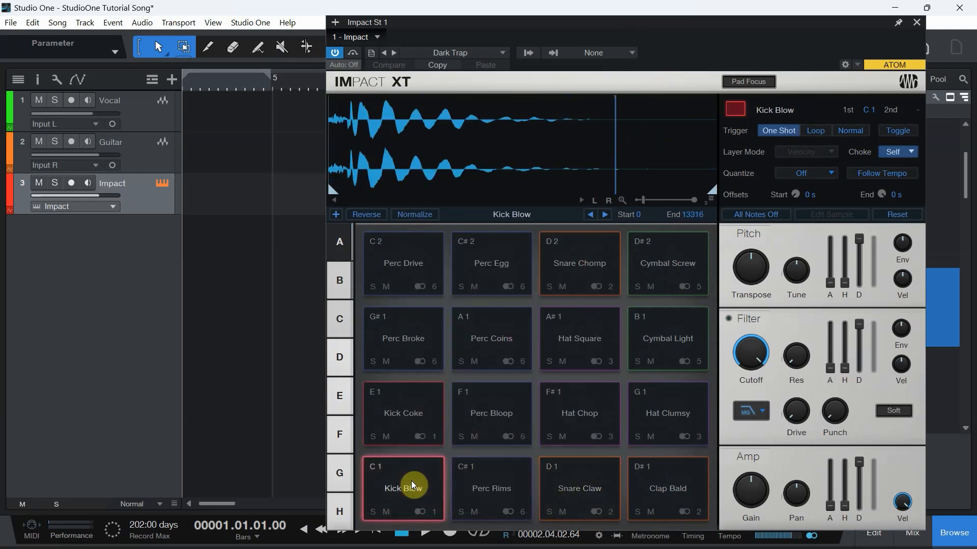
left_click(569, 480)
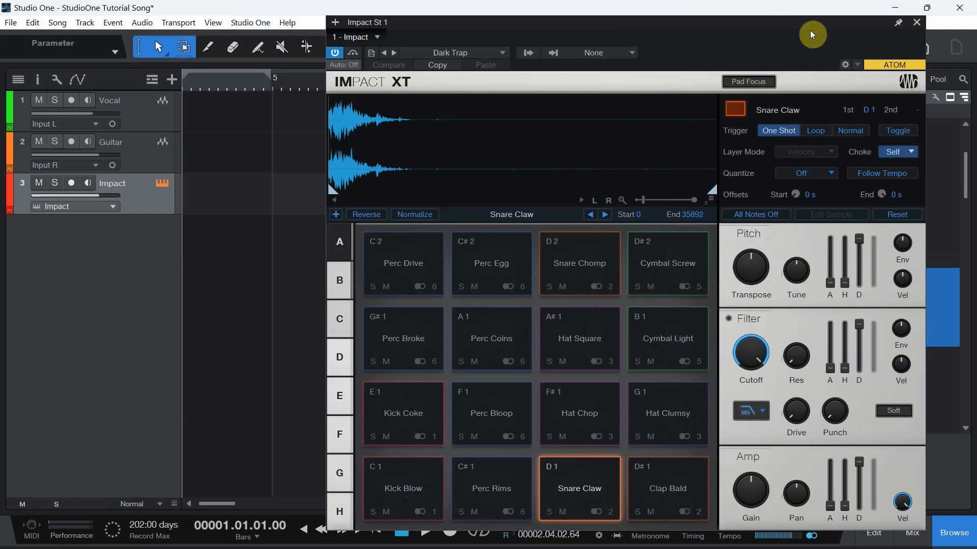
Step: Close the Impact XT window and hide the browser
left_click_drag(607, 23, 639, 14)
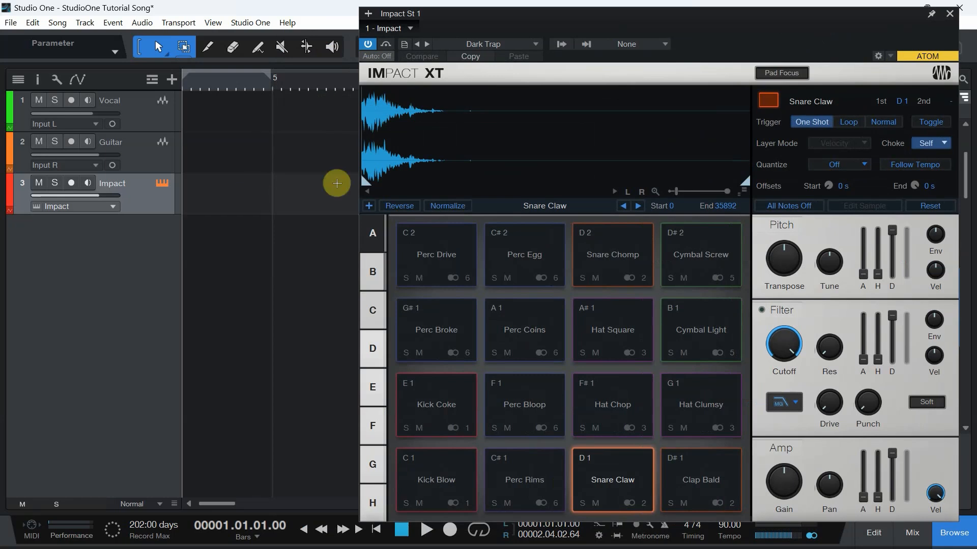
left_click(950, 15)
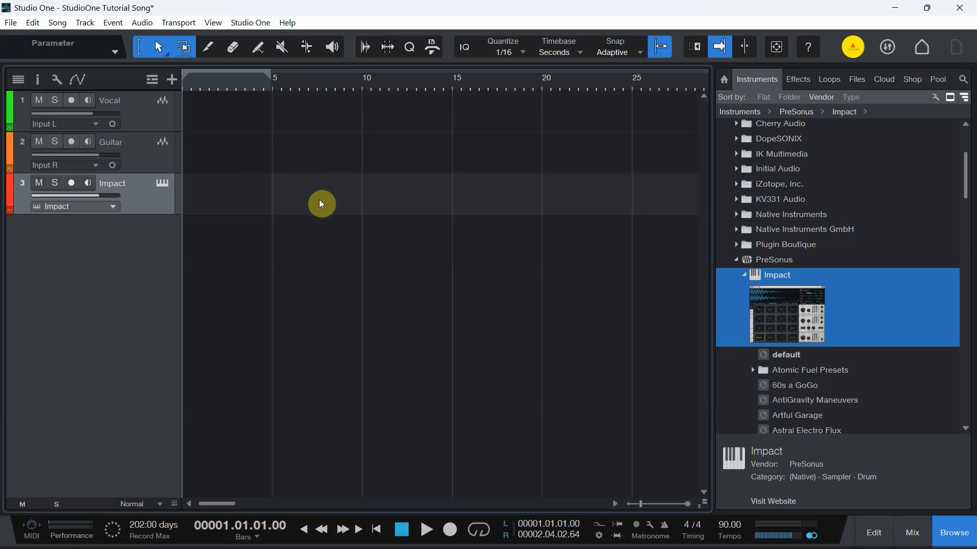
left_click(946, 533)
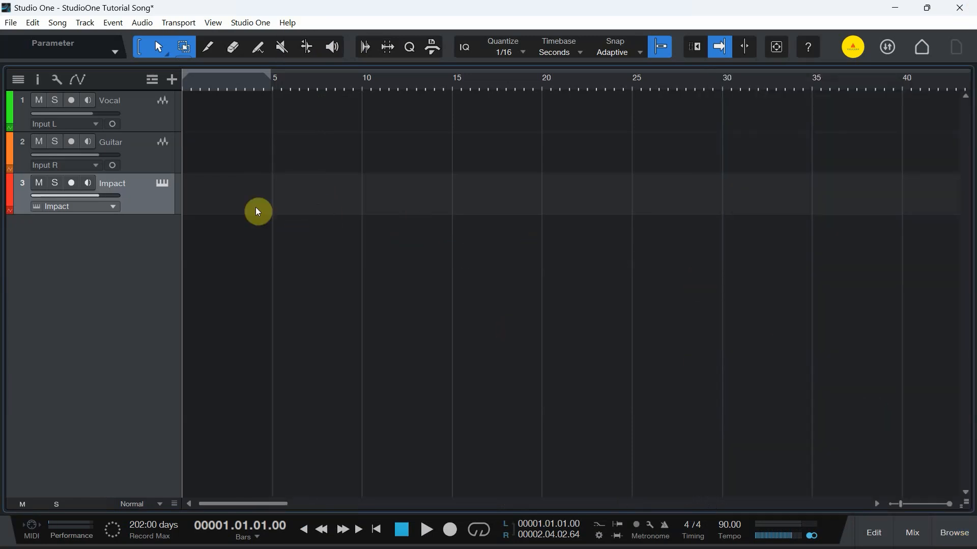
Step: Reopen the Impact XT editor from the Impact track
left_click(163, 184)
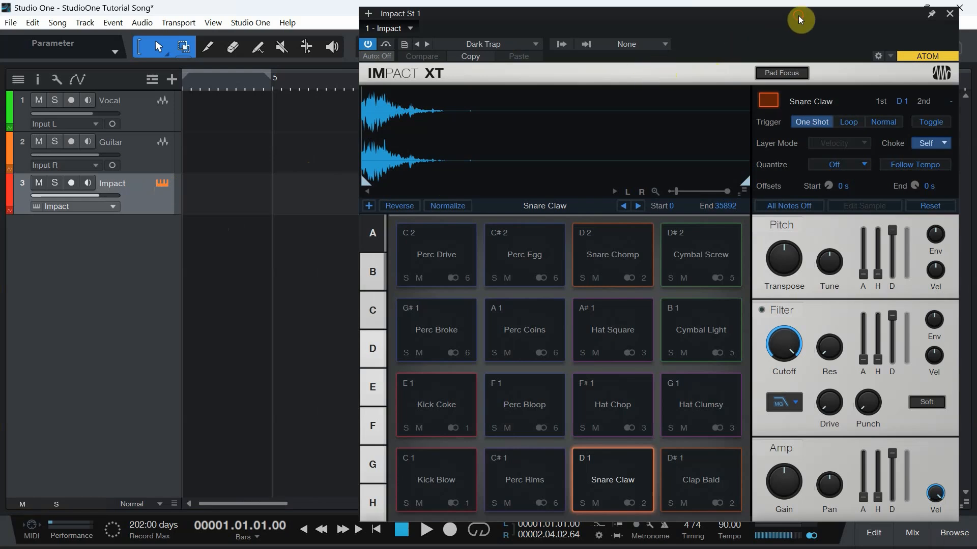
Step: Close the Impact XT window and insert a pattern at the start of the Impact track
left_click_drag(797, 19, 678, 14)
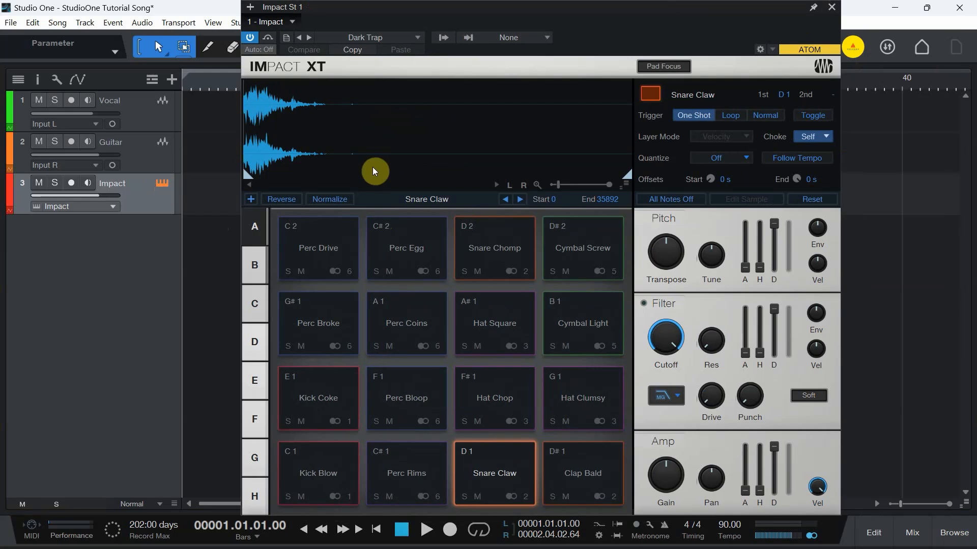
left_click(832, 8)
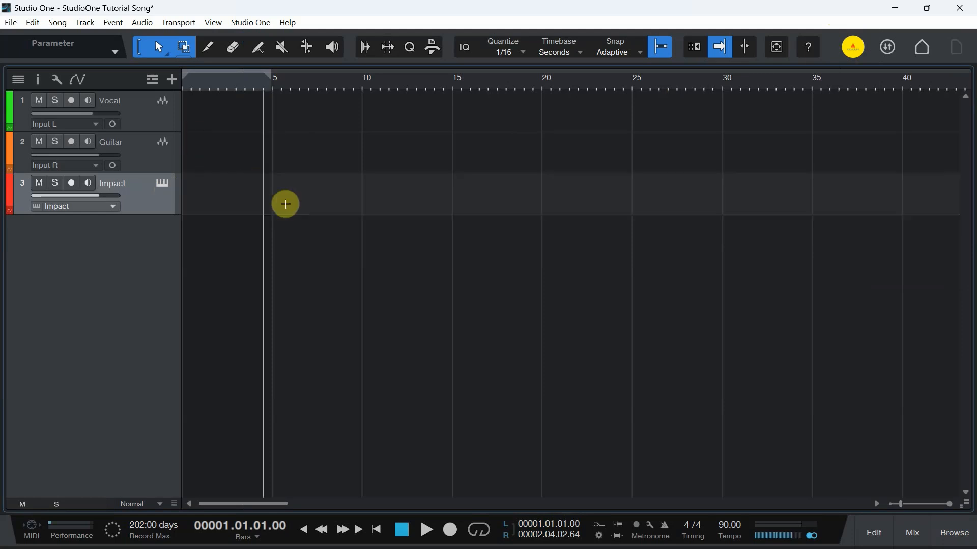
left_click(114, 24)
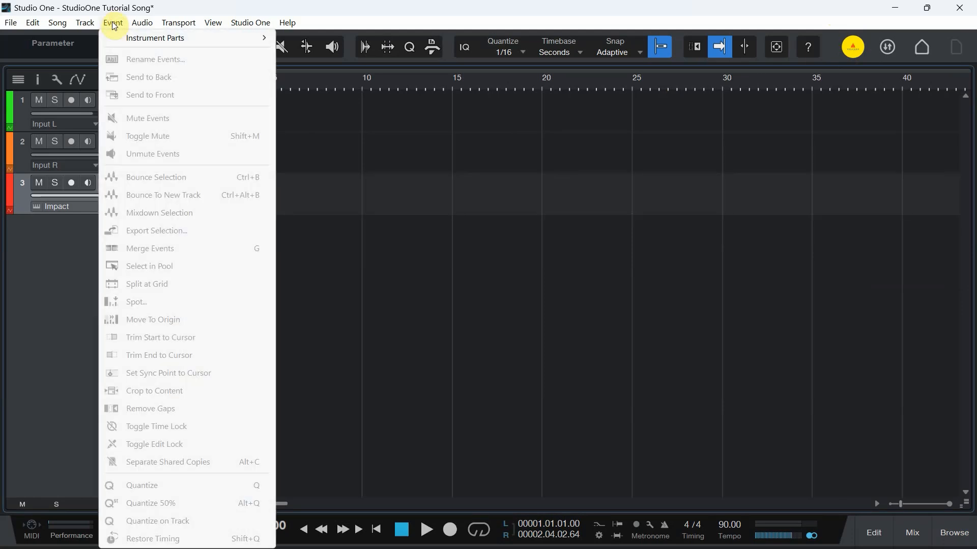
mouse_move(122, 37)
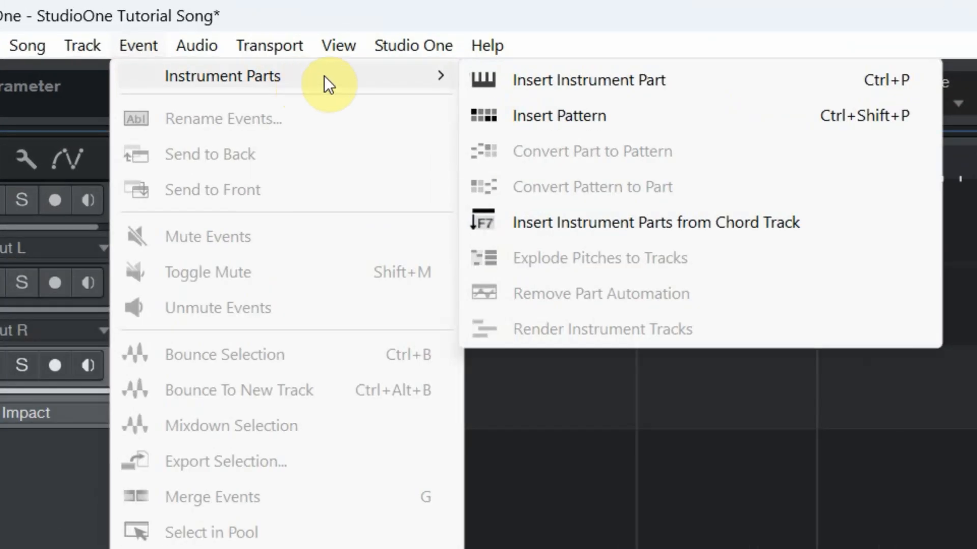
left_click(564, 121)
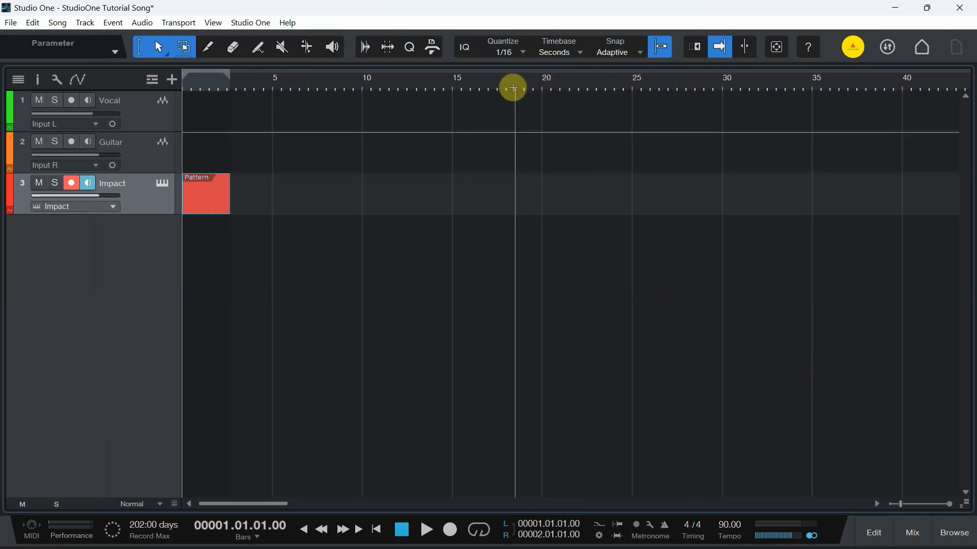
Step: Change the arrangement's timebase from seconds to bars
left_click(583, 53)
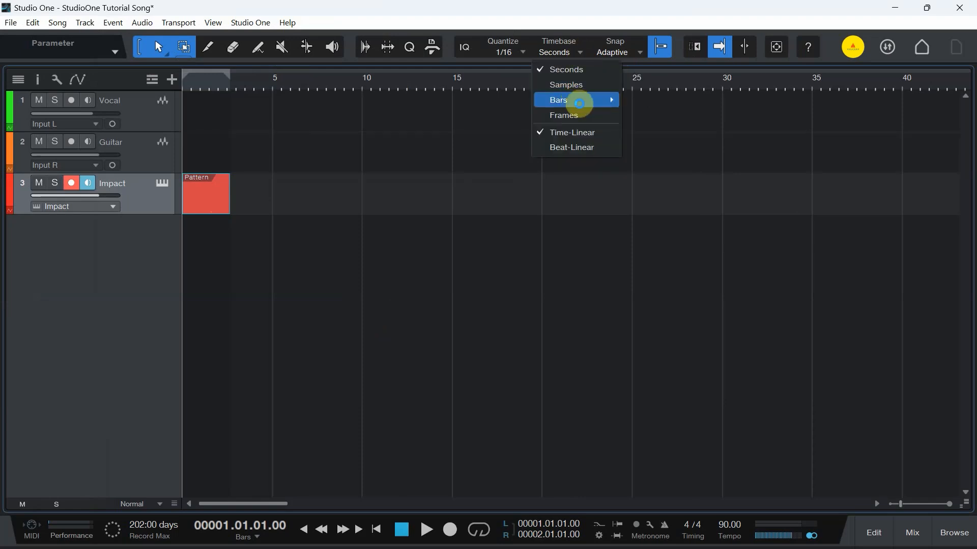
mouse_move(574, 100)
left_click(653, 151)
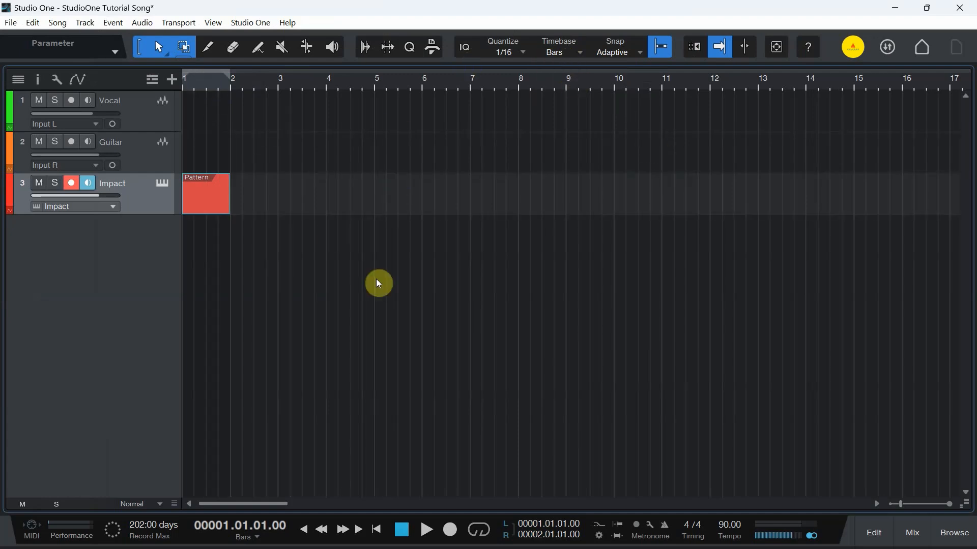
Step: Enable looping and extend both the loop range and the Impact pattern to the start of bar 5
left_click(479, 529)
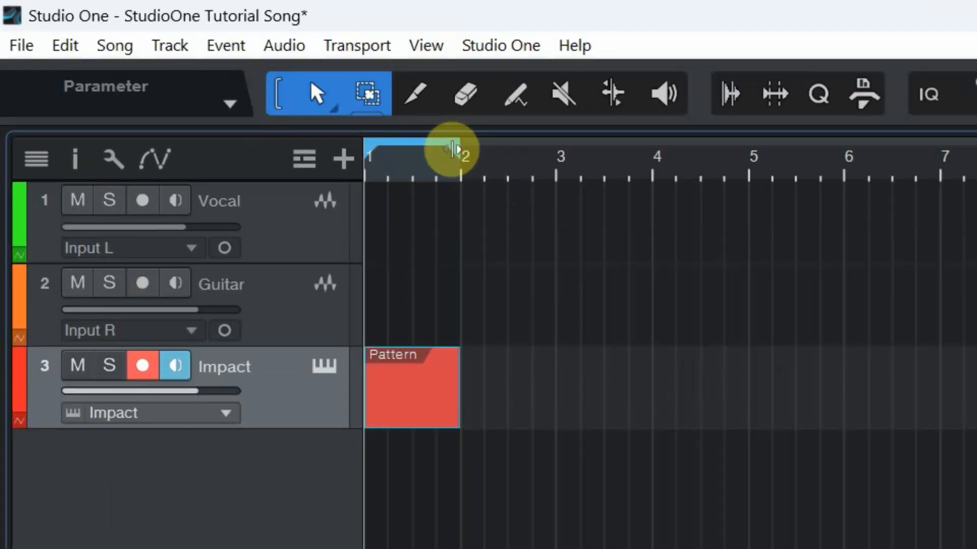
left_click_drag(464, 154, 747, 162)
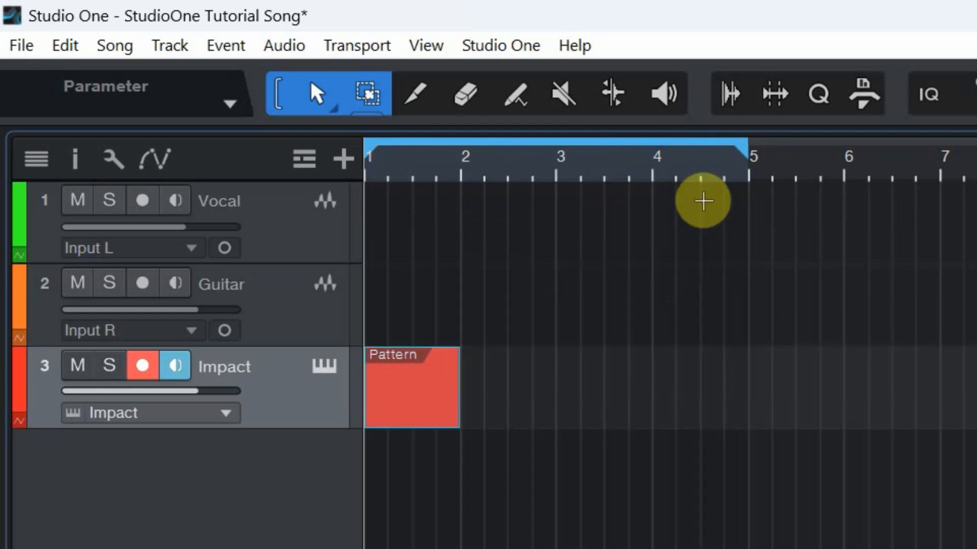
left_click_drag(459, 371, 735, 374)
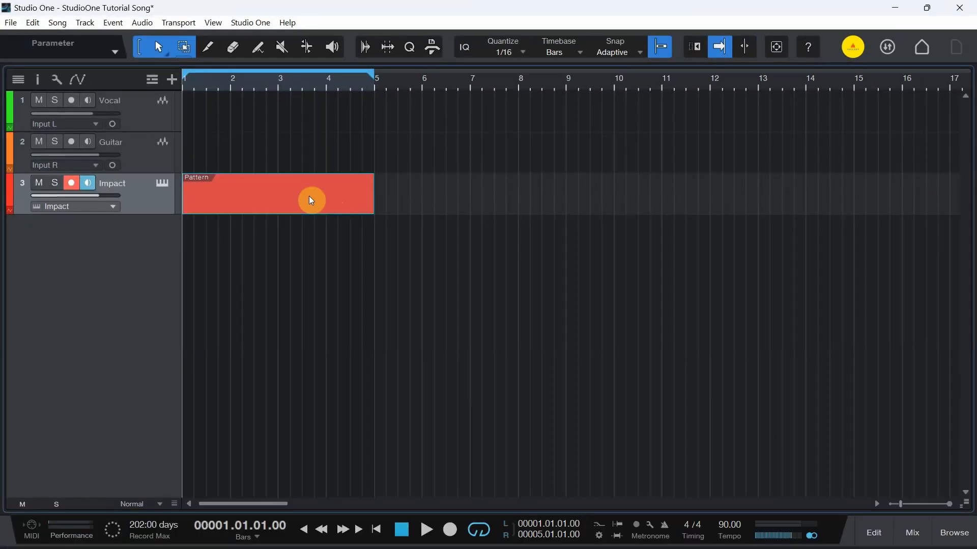
Step: Open the Impact pattern for editing and compare its drum rows with the Impact XT pads, closing the instrument window when done
double_click(310, 197)
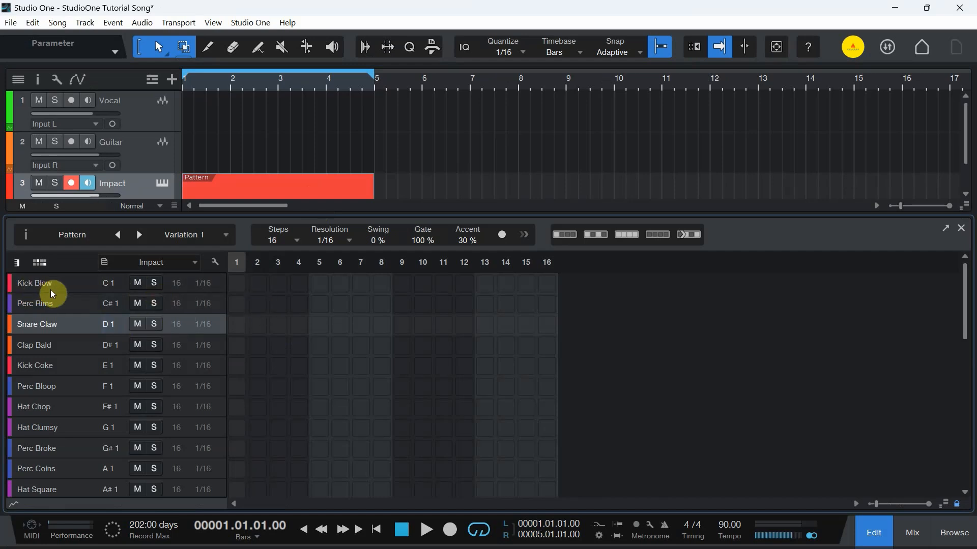
left_click(164, 182)
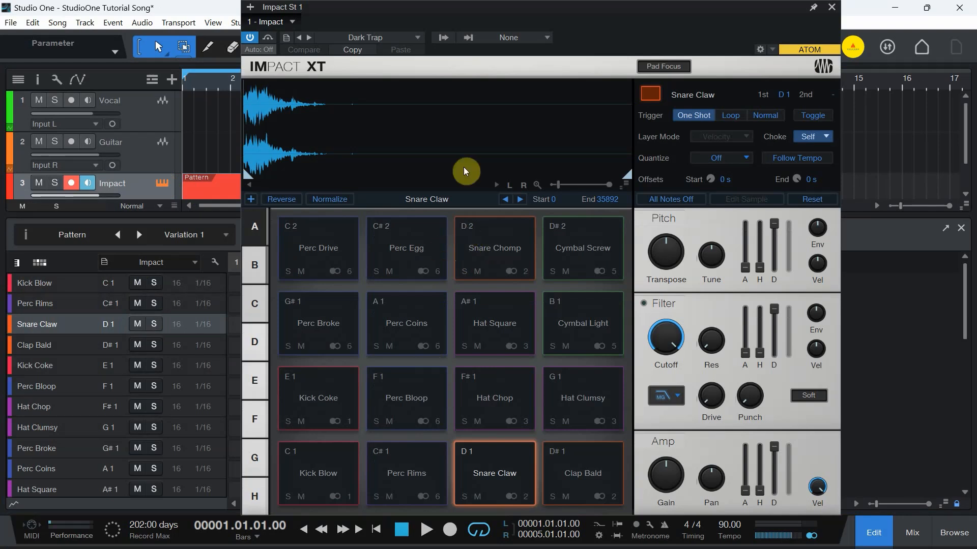
left_click(831, 7)
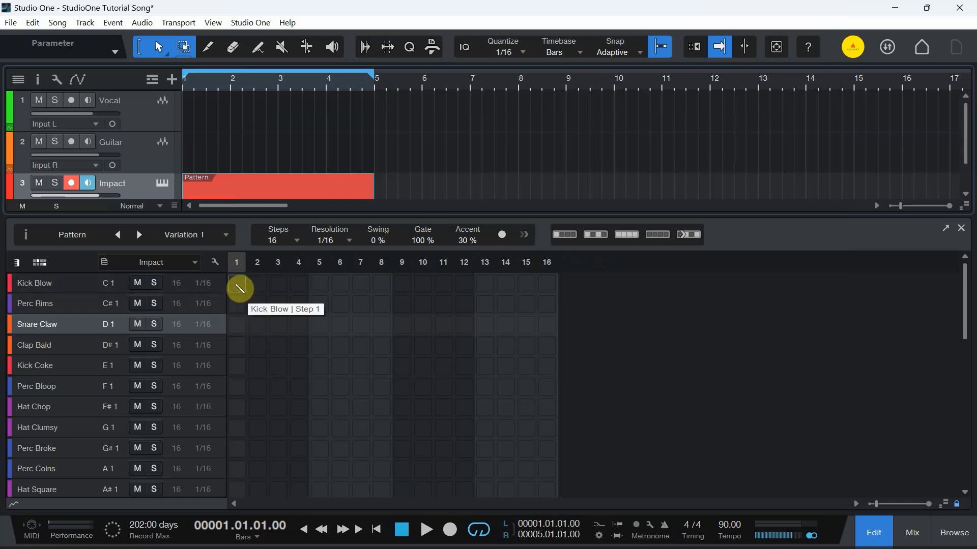
Step: Program Kick Blow hits on steps 1, 9 and 11 and Snare Claw hits on steps 5 and 13
left_click(238, 282)
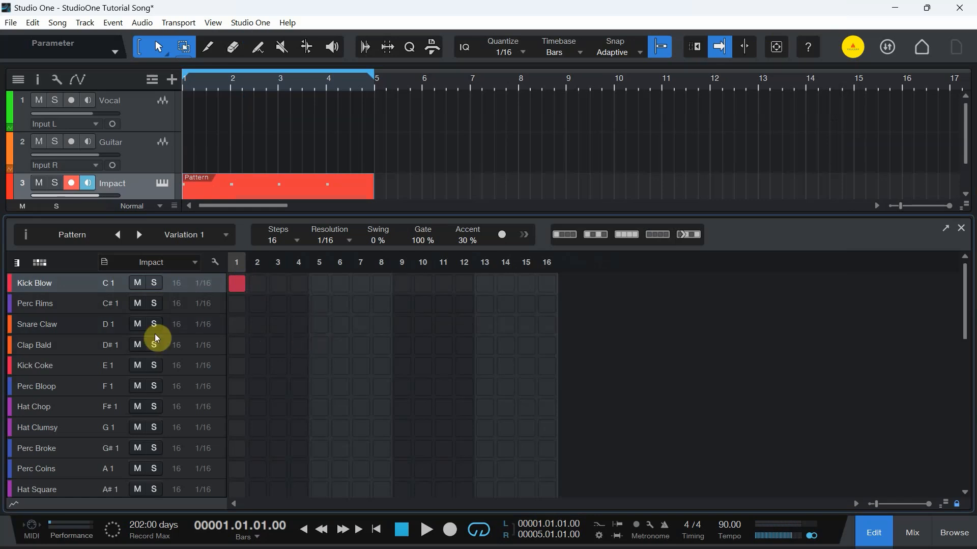
left_click(320, 328)
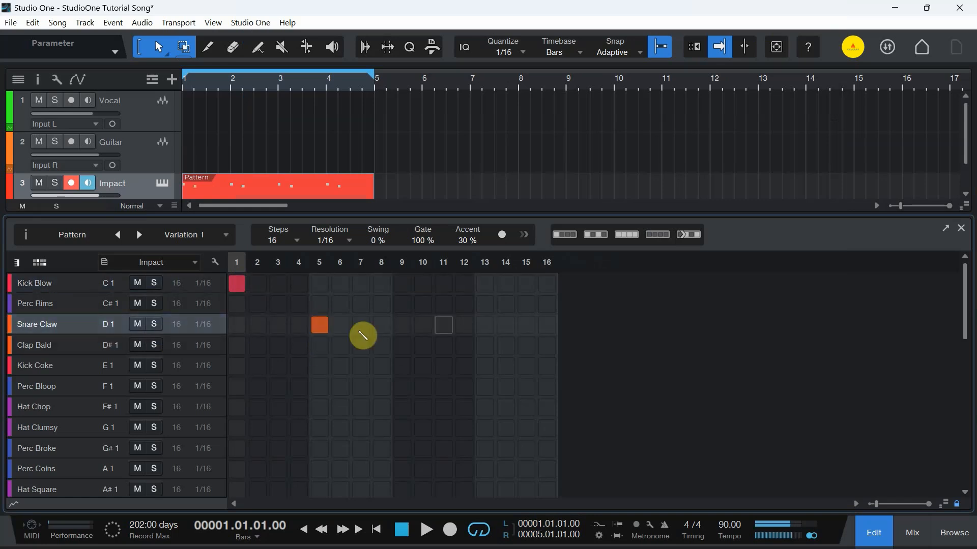
left_click(402, 286)
left_click(444, 286)
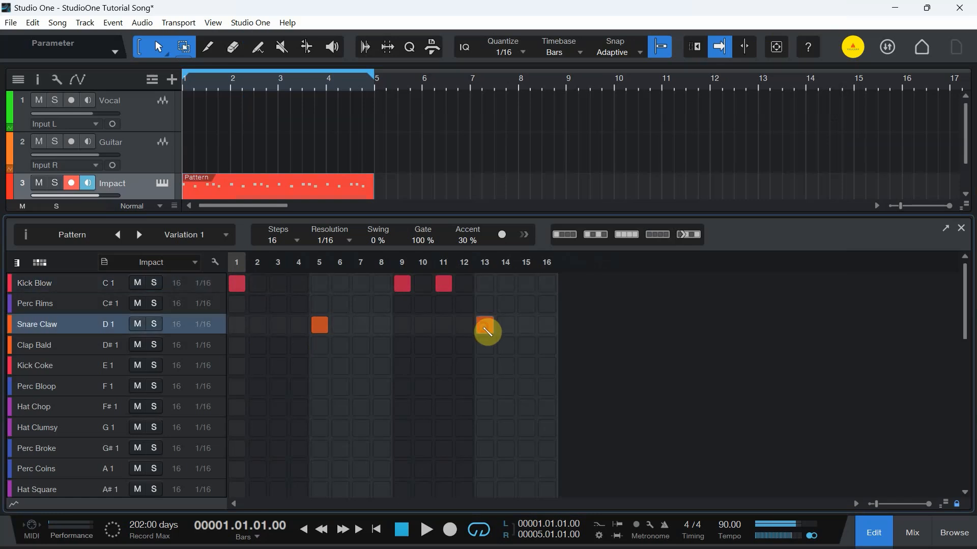
left_click(486, 324)
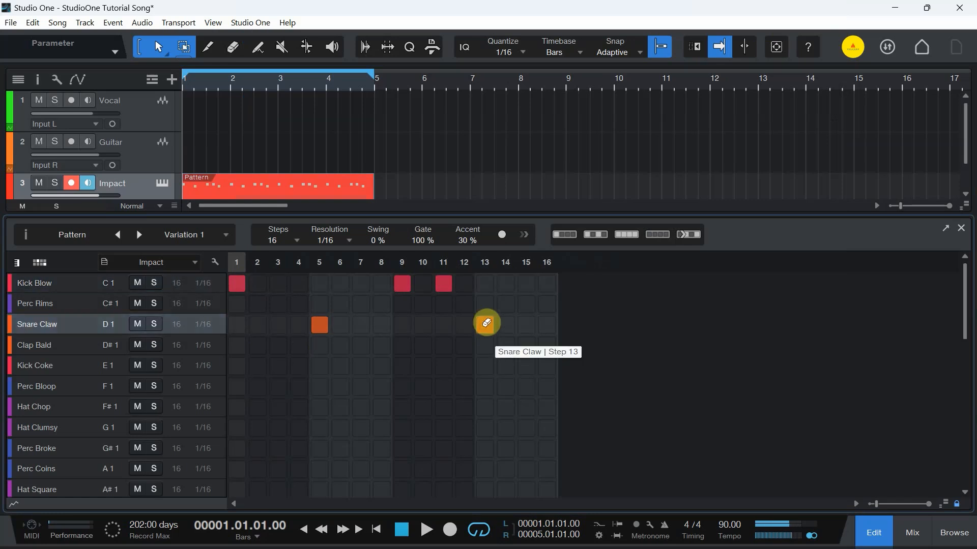
Step: Play the looped drum pattern and set the song tempo to 110
left_click(427, 529)
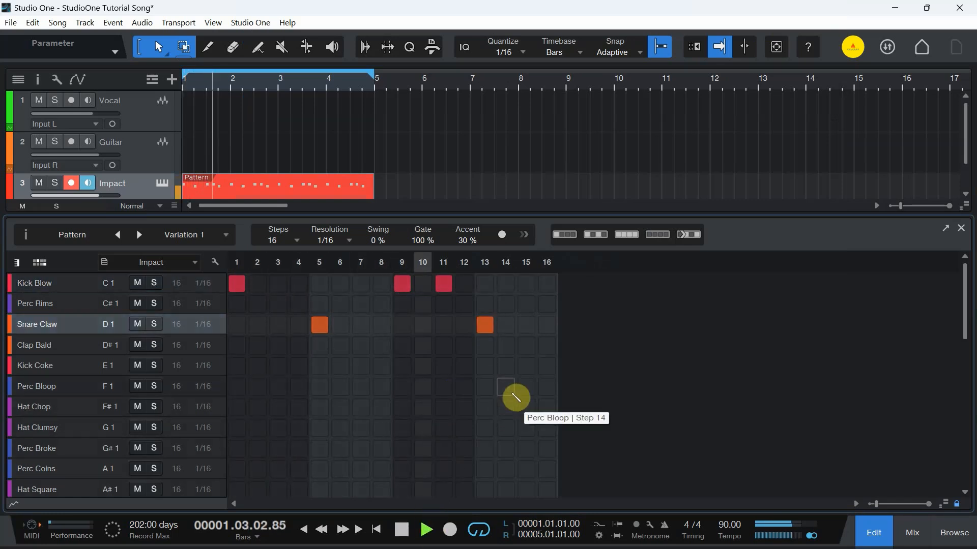
left_click(731, 529)
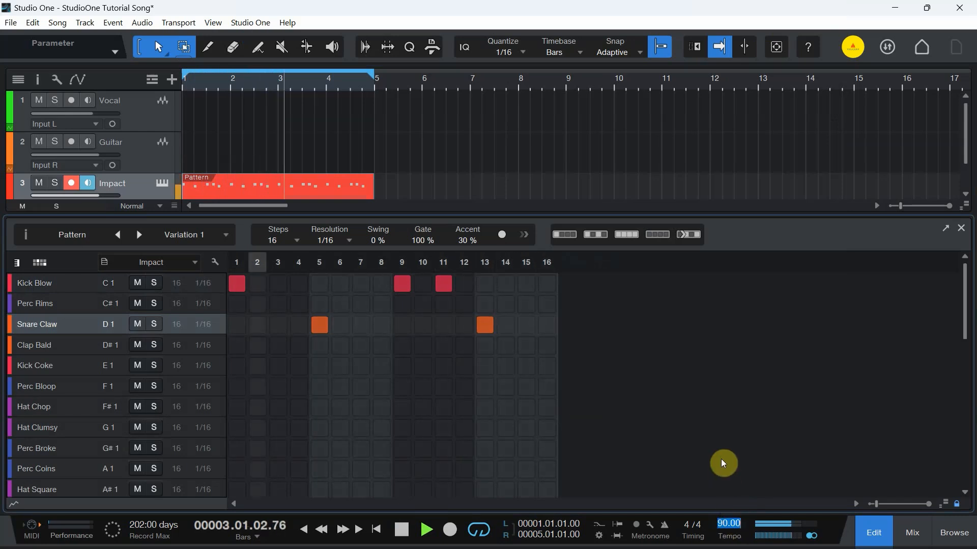
type("110")
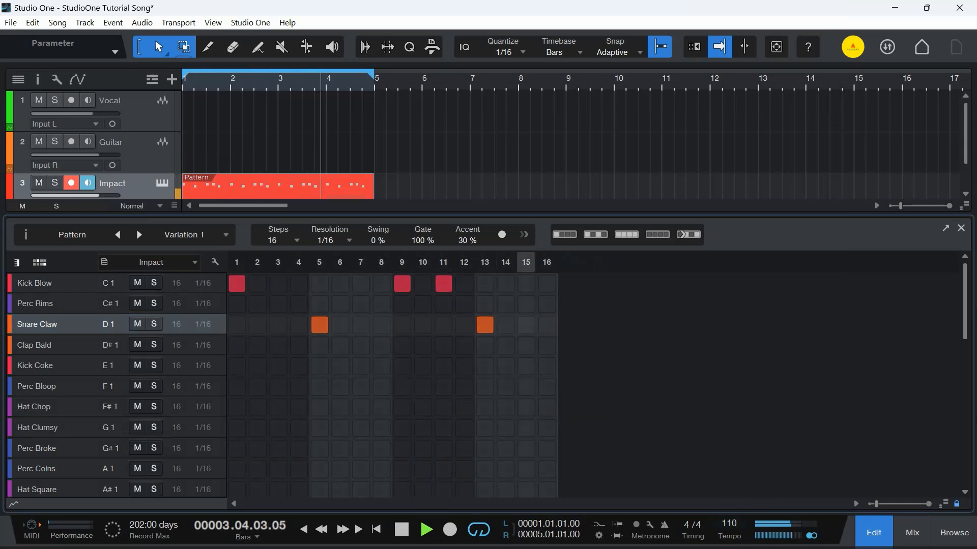
left_click(692, 394)
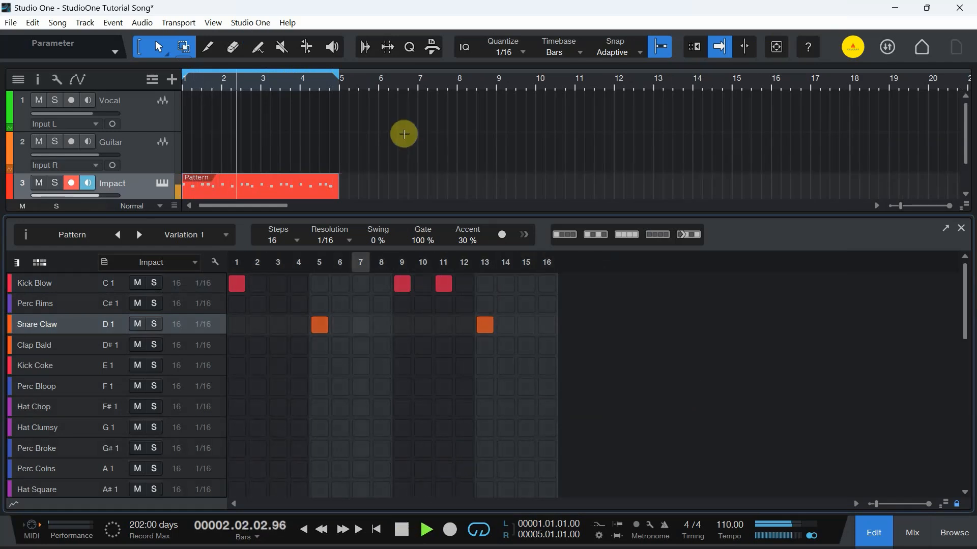
Step: Reopen Impact XT while the pattern plays and audition the Detroit Kit and Dope Kit presets
left_click(165, 182)
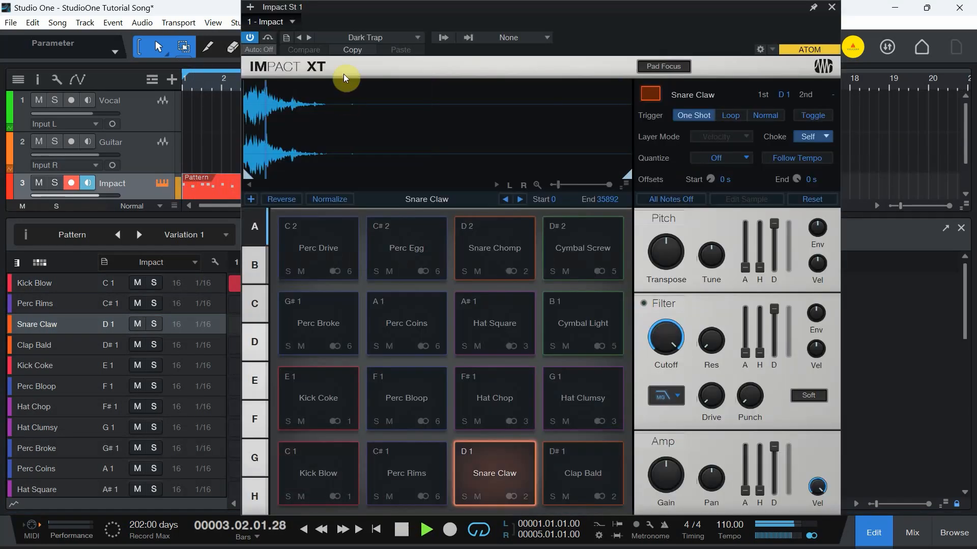
left_click(307, 37)
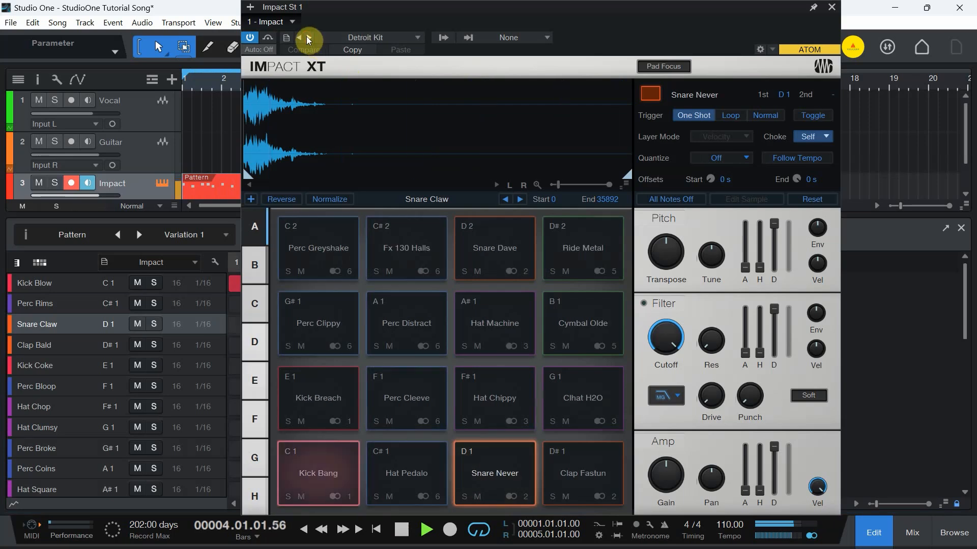
left_click(307, 37)
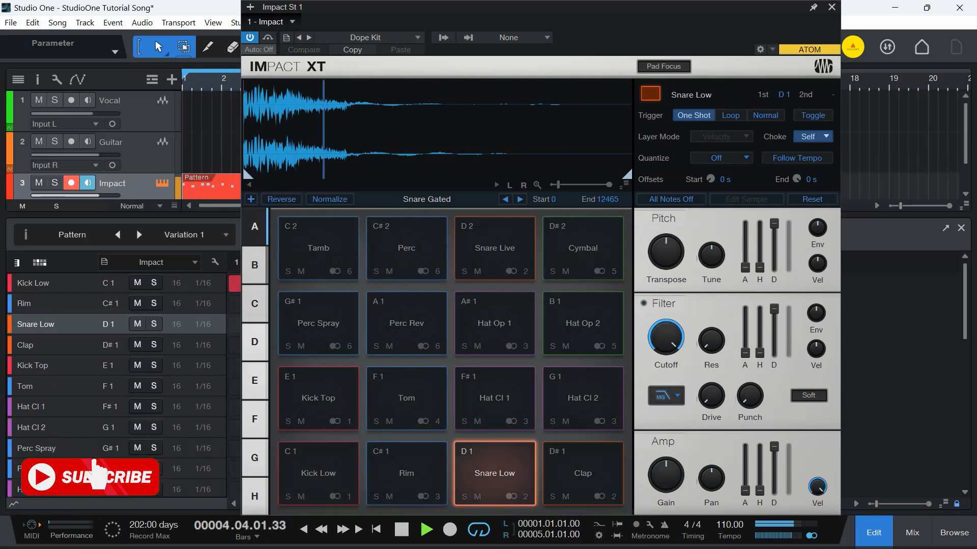
Step: Load the Havana Chill preset in Impact XT, listen to the beat, and stop playback and close the instrument window
left_click(417, 37)
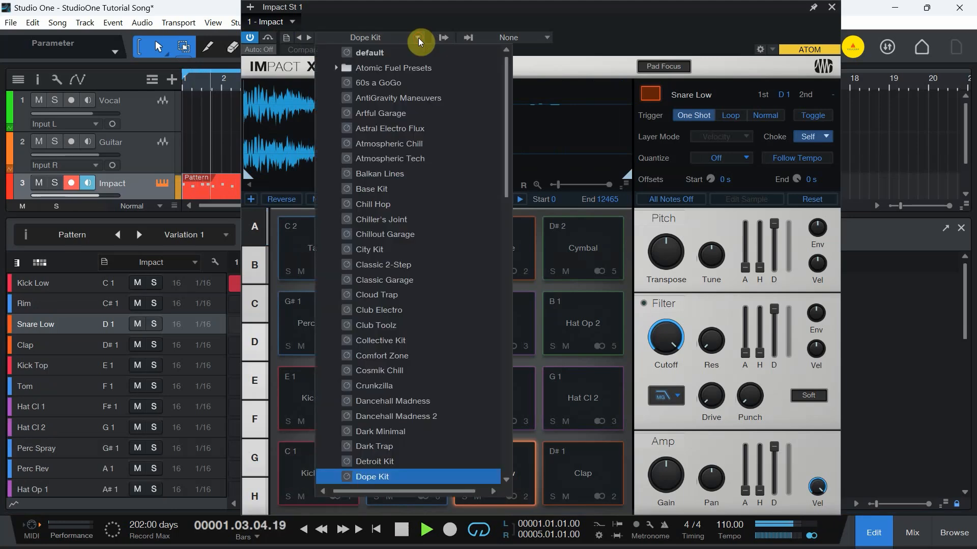
scroll(410, 287, "down", 1)
scroll(413, 275, "down", 5)
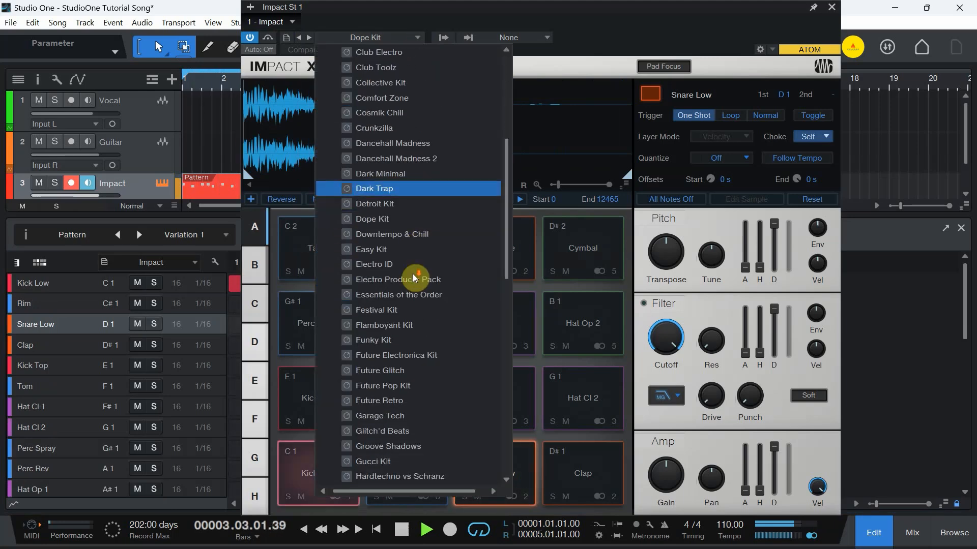
scroll(413, 273, "down", 3)
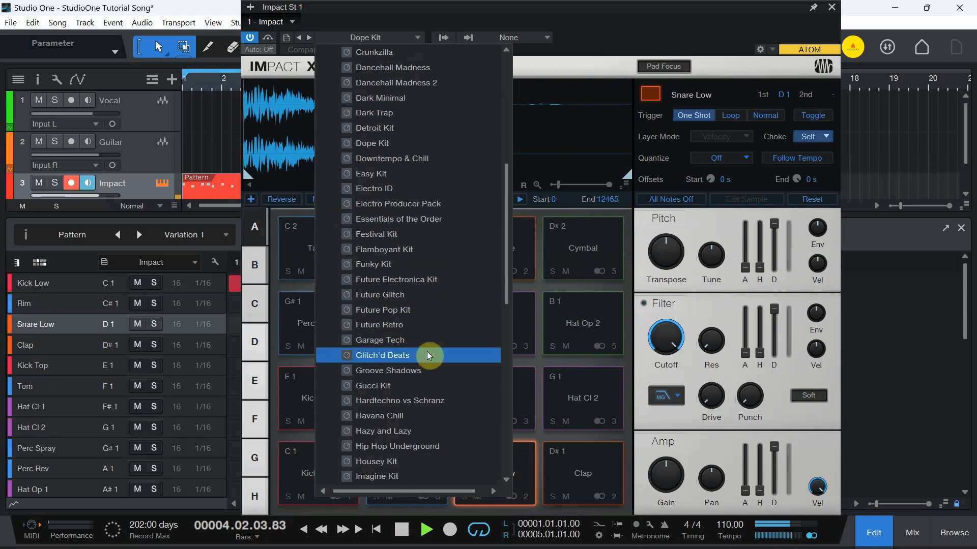
left_click(388, 416)
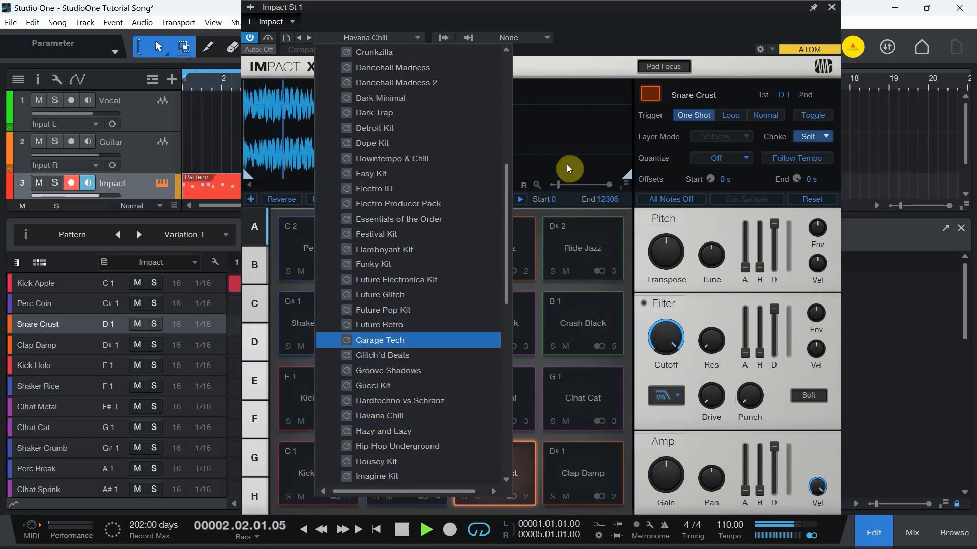
left_click(586, 51)
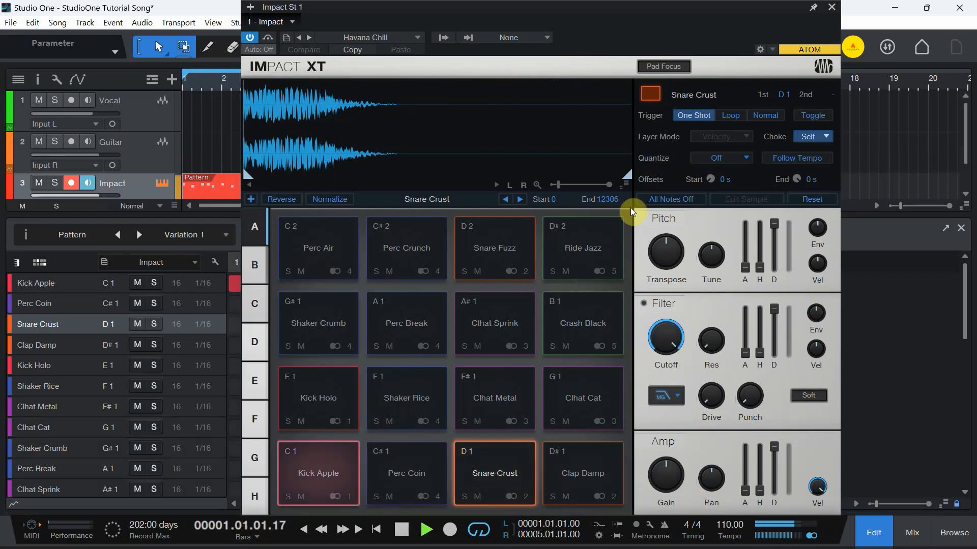
left_click(401, 529)
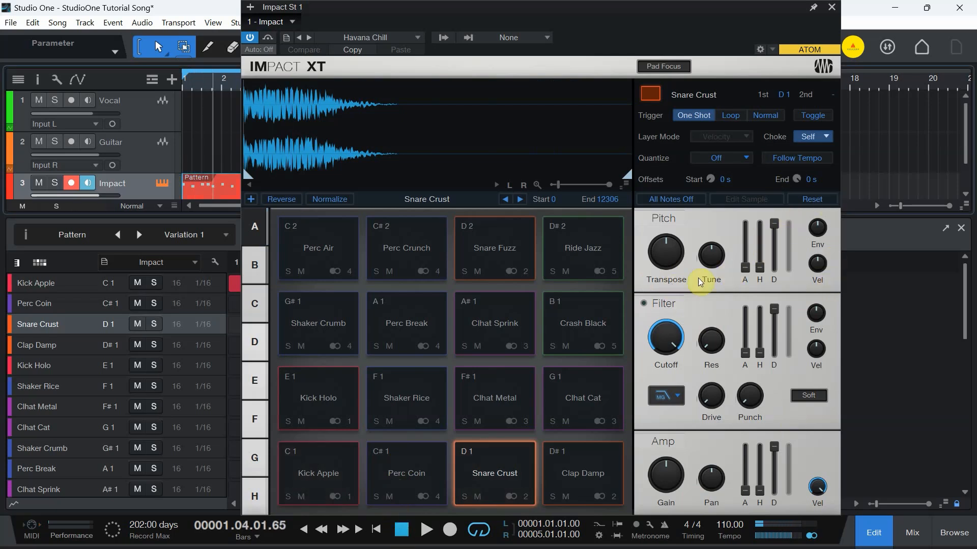
left_click(831, 7)
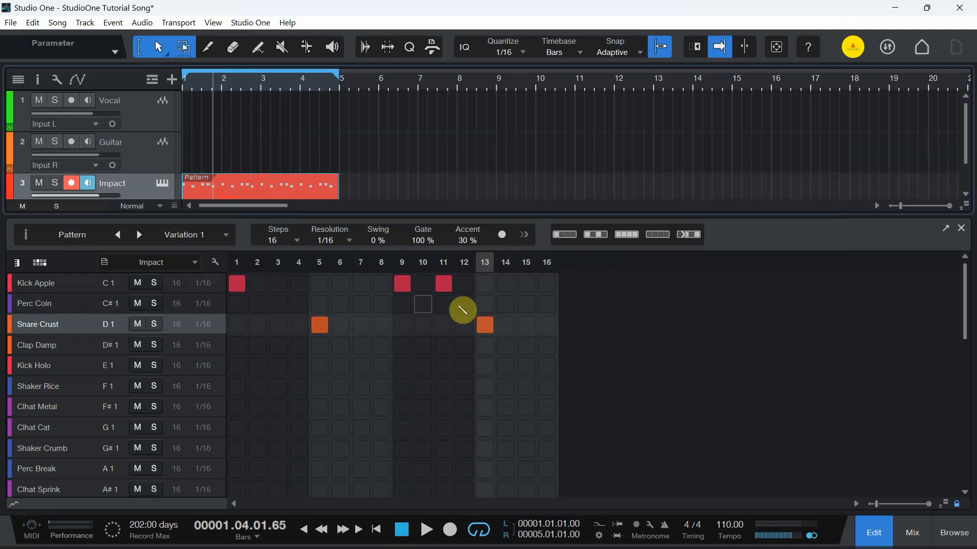
Step: Try Perc Break hits on steps 1, 5 and 9 and clear them again
left_click(240, 470)
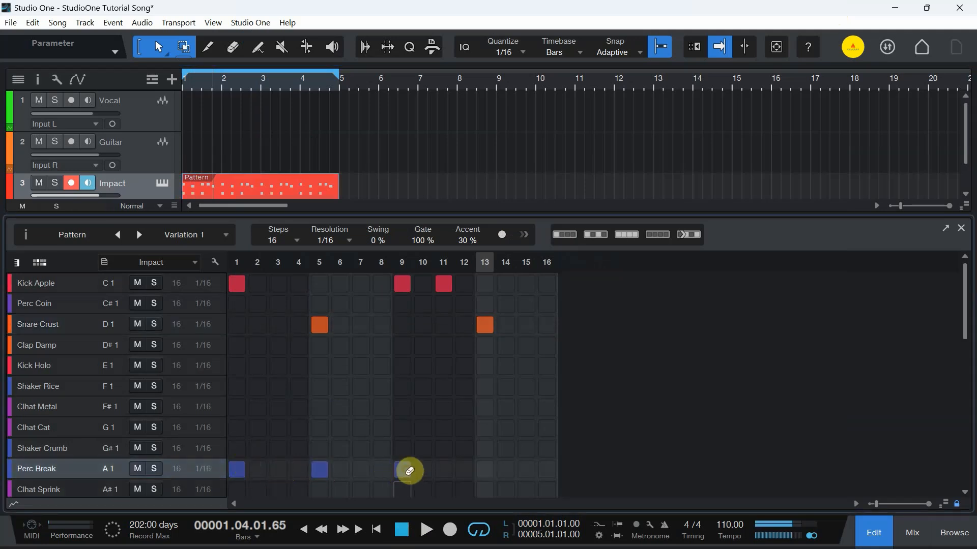
left_click(320, 468)
left_click(239, 466)
Step: Add Perc 85 Rumble hits on steps 1 and 5 of the pattern
scroll(371, 405, "down", 3)
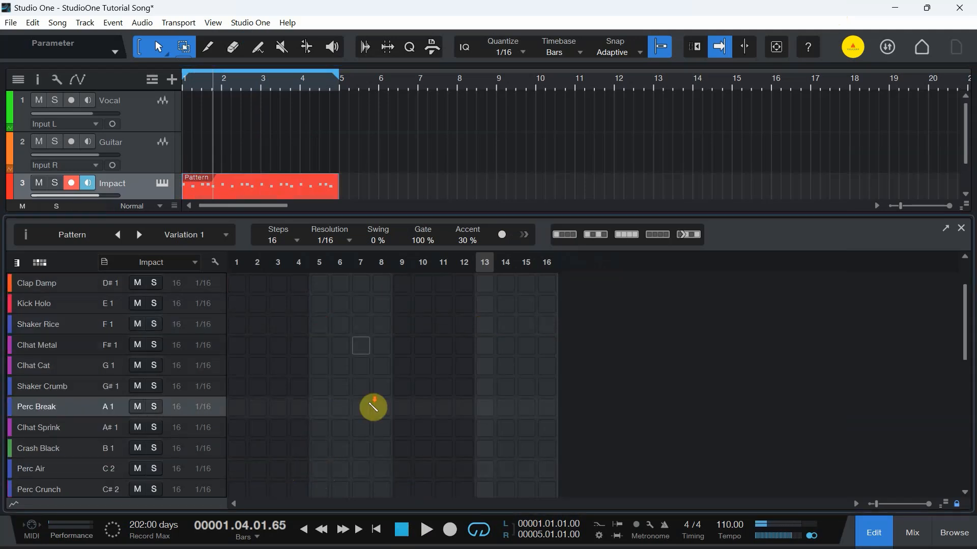
scroll(375, 396, "down", 2)
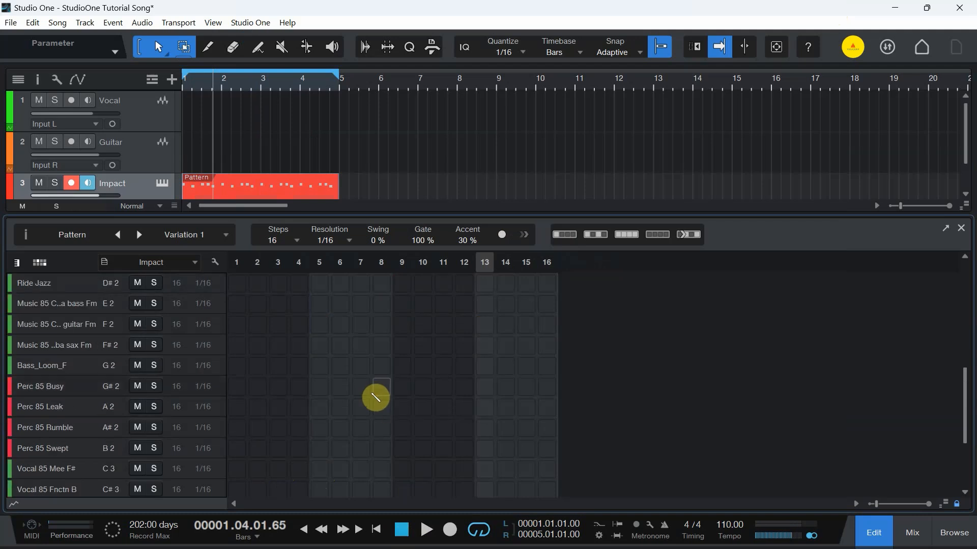
left_click(238, 428)
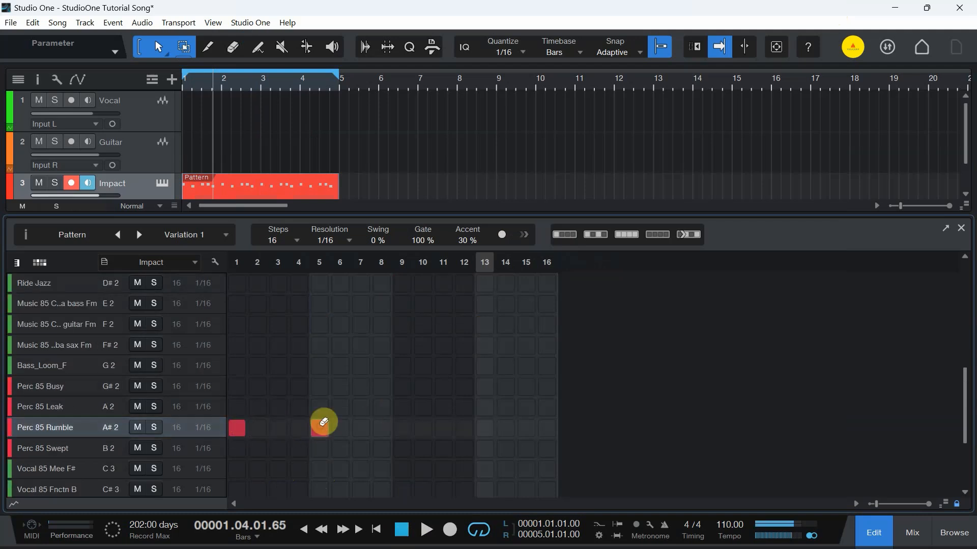
Step: Erase the Perc 85 Rumble hits, and try Clhat Metal hits on steps 1, 5, 9 and 13 before clearing them again
left_click(236, 429)
scroll(366, 365, "up", 5)
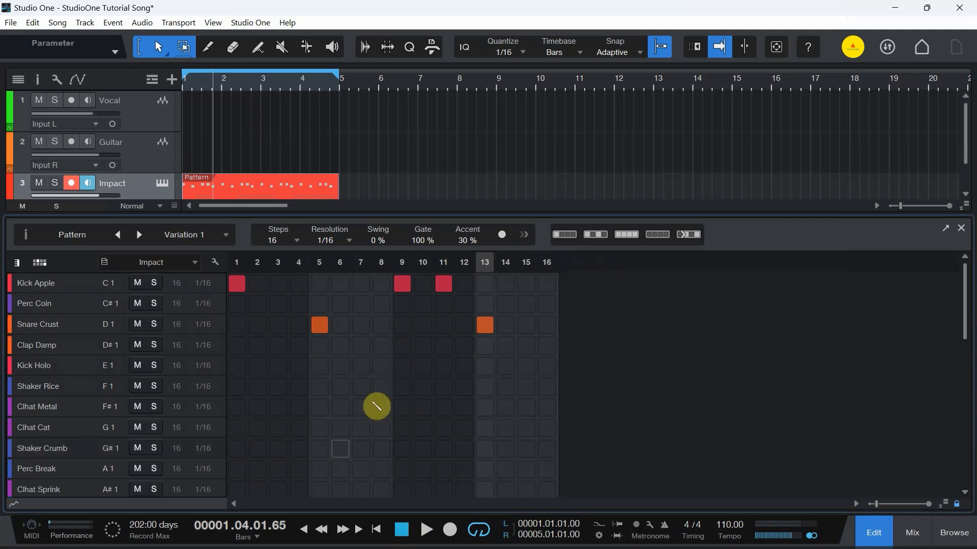
left_click(240, 409)
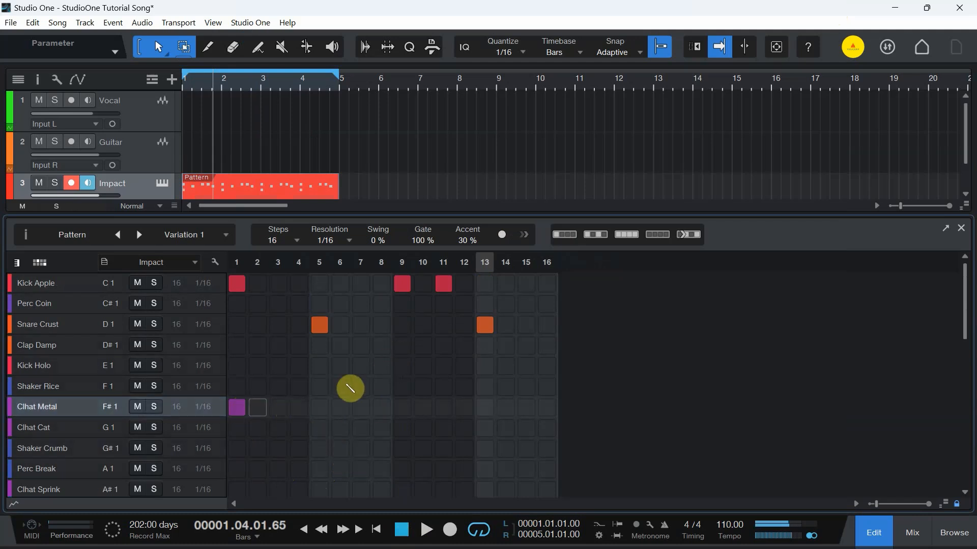
left_click(319, 407)
left_click(401, 407)
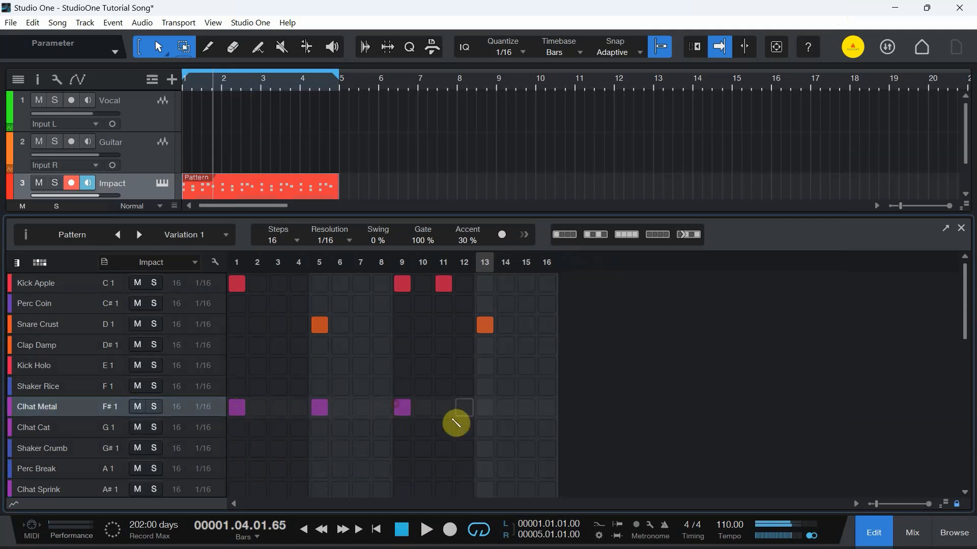
left_click(485, 407)
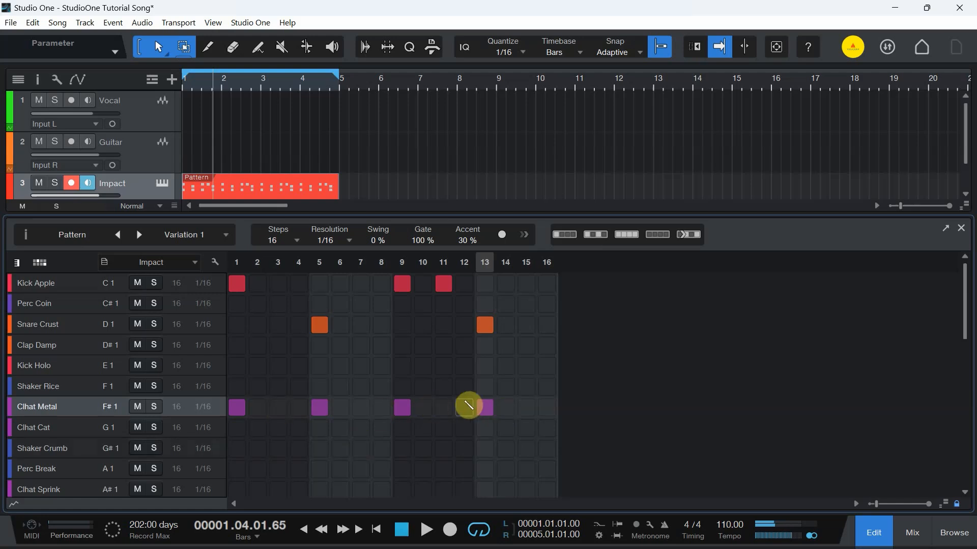
left_click_drag(490, 402, 242, 405)
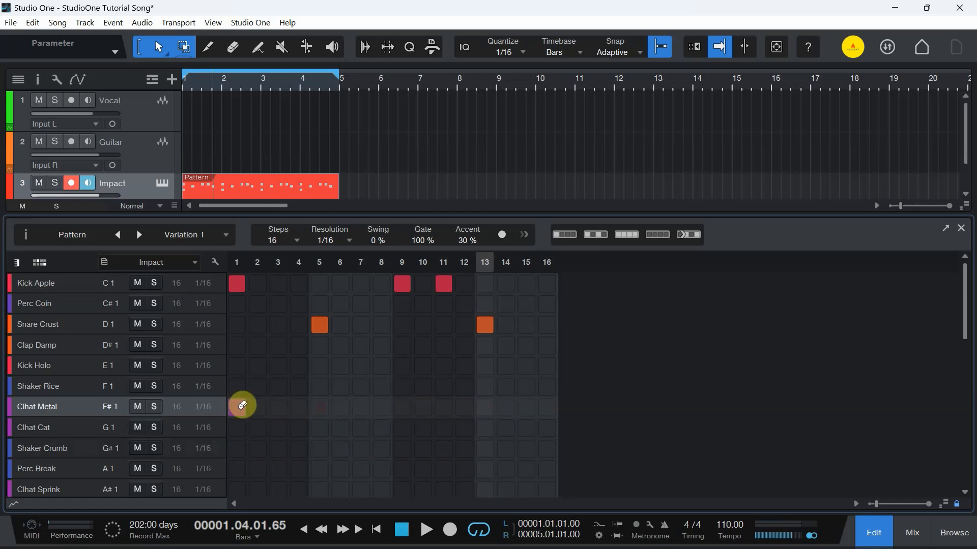
Step: Fill all 16 steps of the Clhat Metal row and play the pattern to hear it
left_click(242, 408)
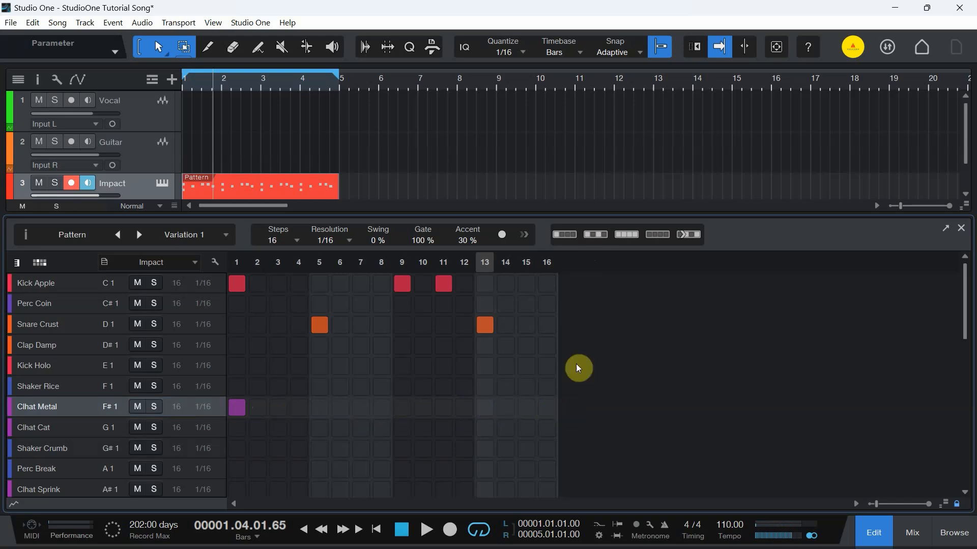
left_click(626, 234)
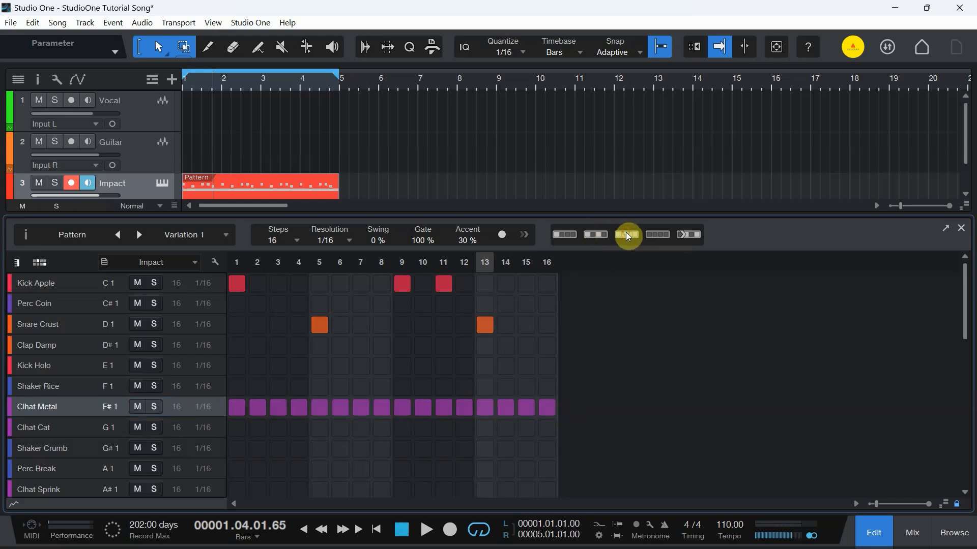
left_click(427, 529)
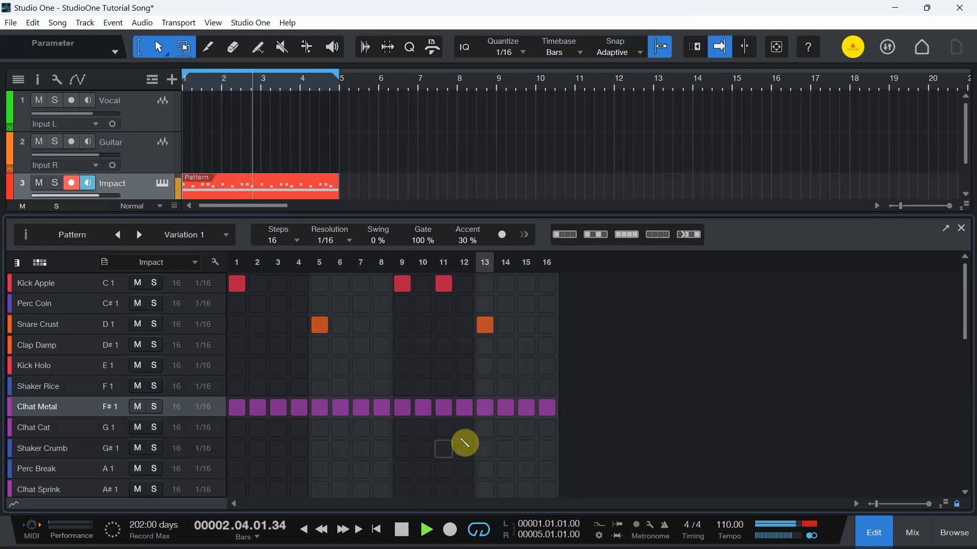
left_click(401, 531)
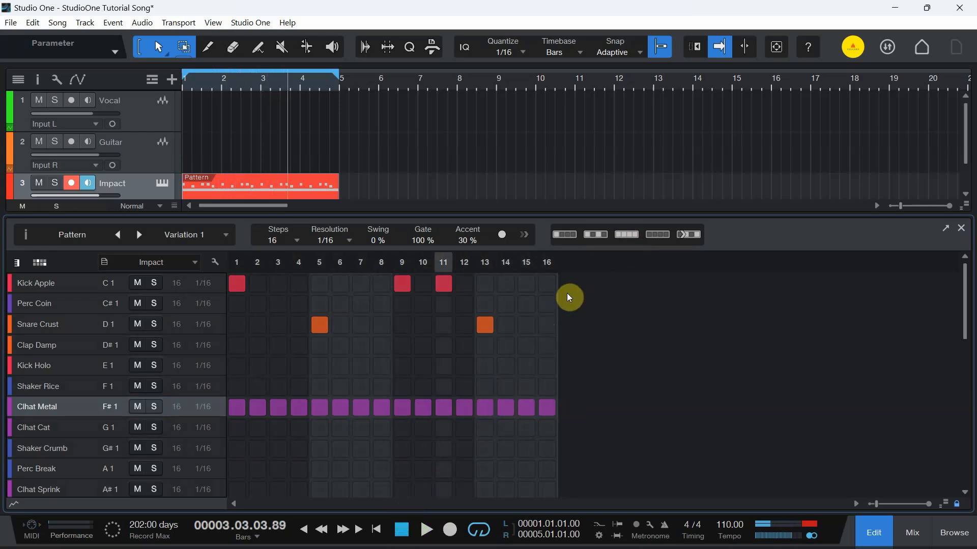
Step: Fill the Clhat Metal row on every second step starting from step 1, and listen to the pattern
left_click(596, 233)
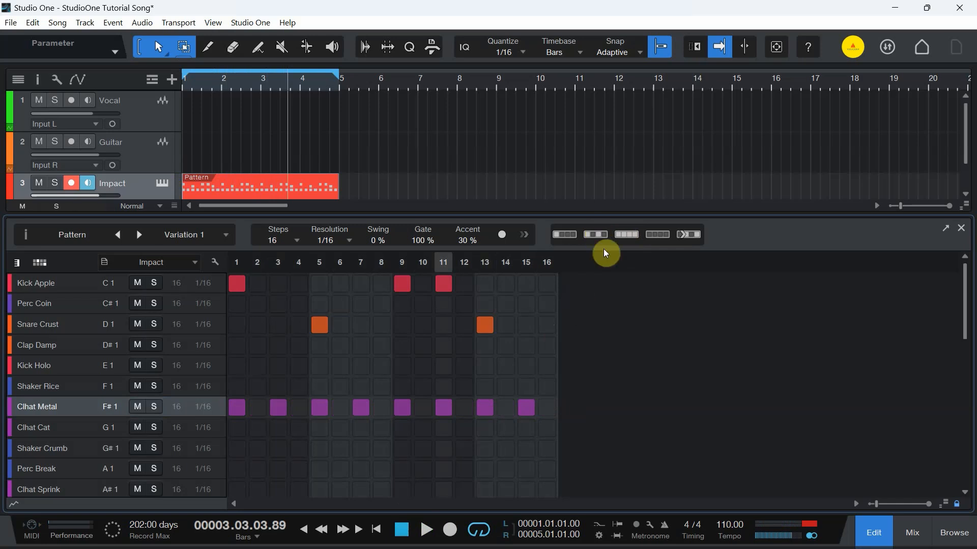
left_click(425, 530)
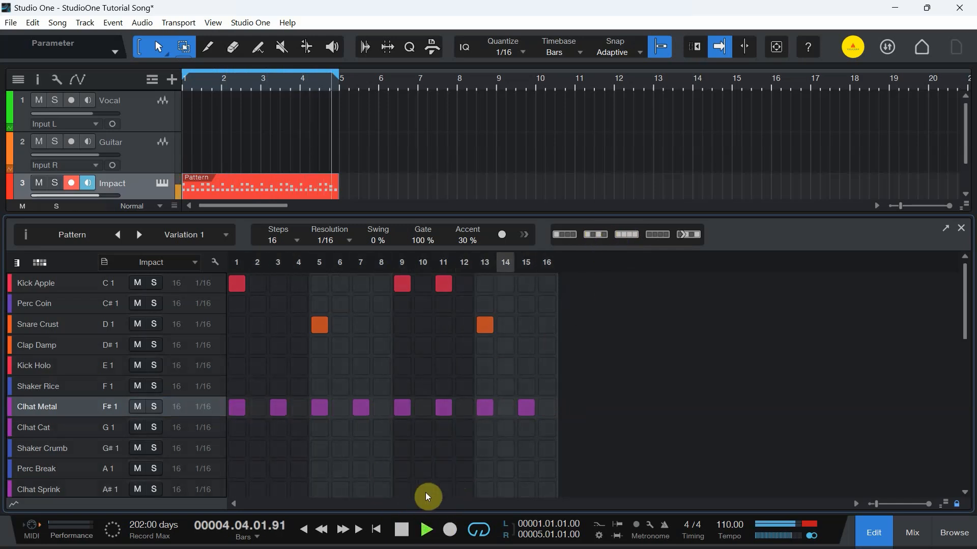
left_click(402, 530)
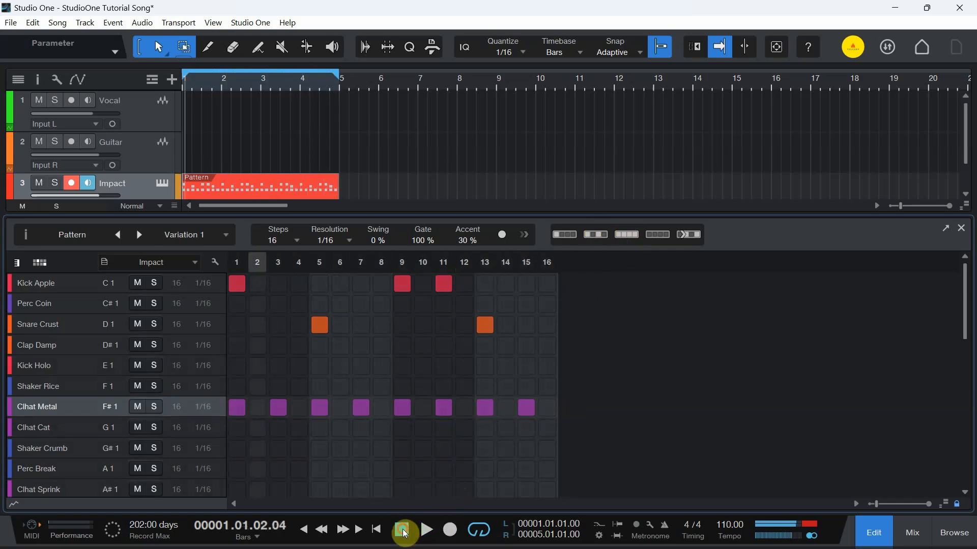
Step: Try the Clhat Metal hits on the even-numbered steps instead, listen to the pattern and undo the change
left_click(690, 236)
left_click(425, 530)
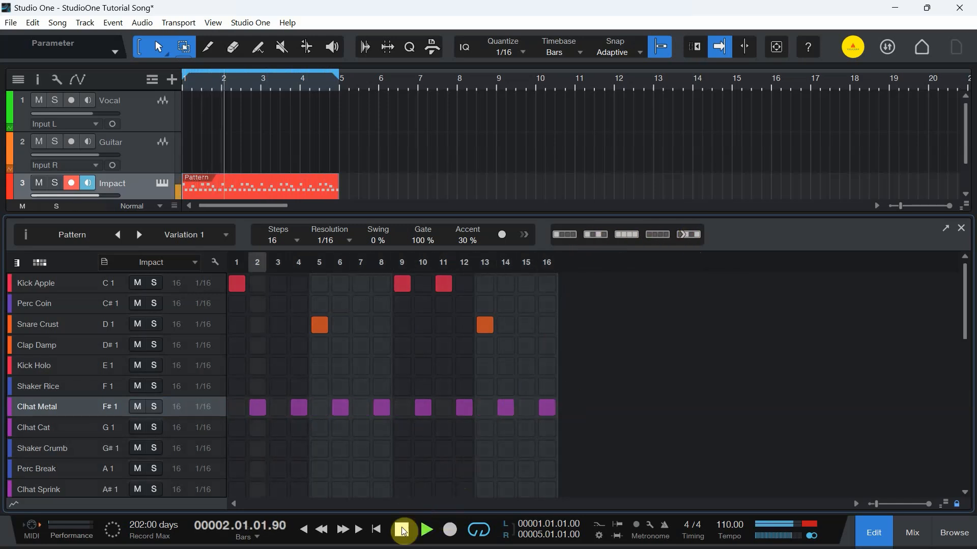
left_click(402, 530)
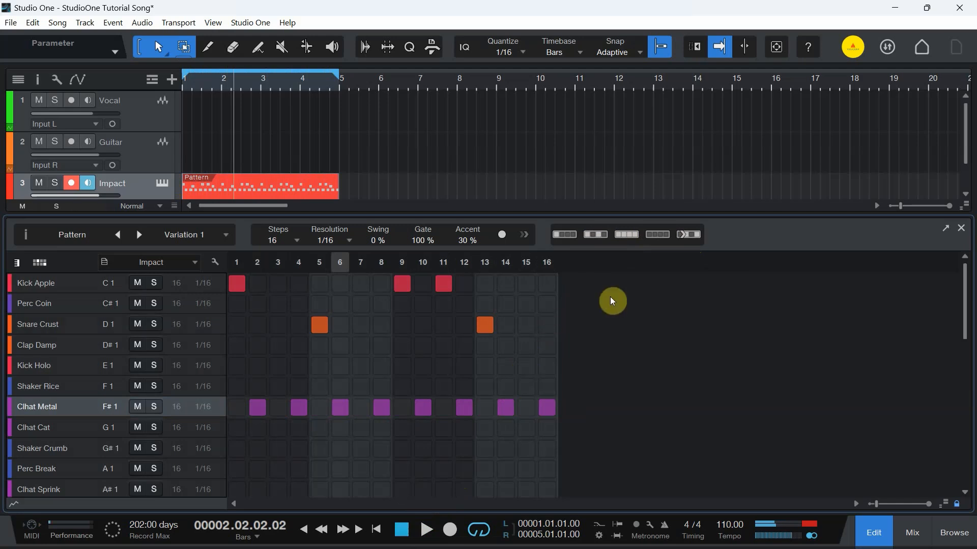
key("ctrl+z")
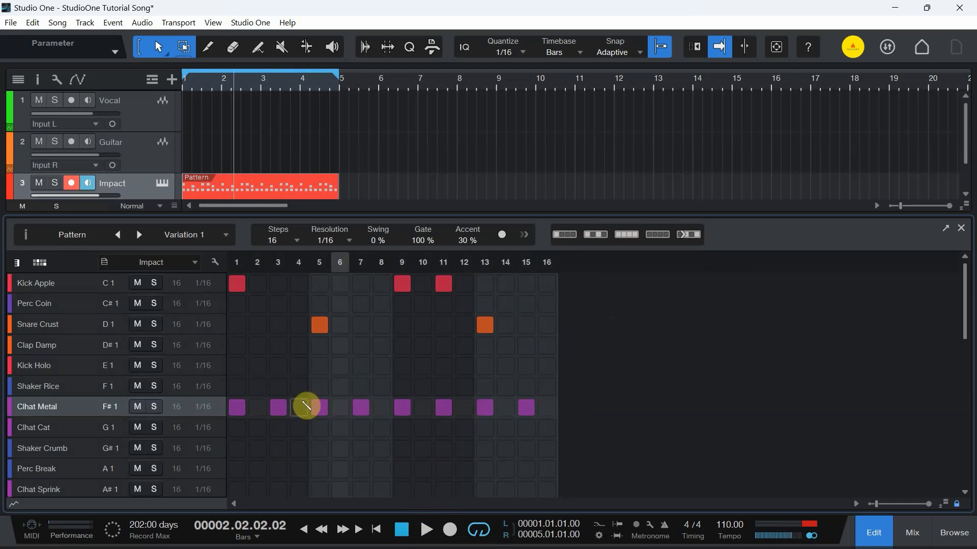
Step: Add an extra Clhat Metal hit on step 16, clear the whole row and play the pattern back
left_click(547, 409)
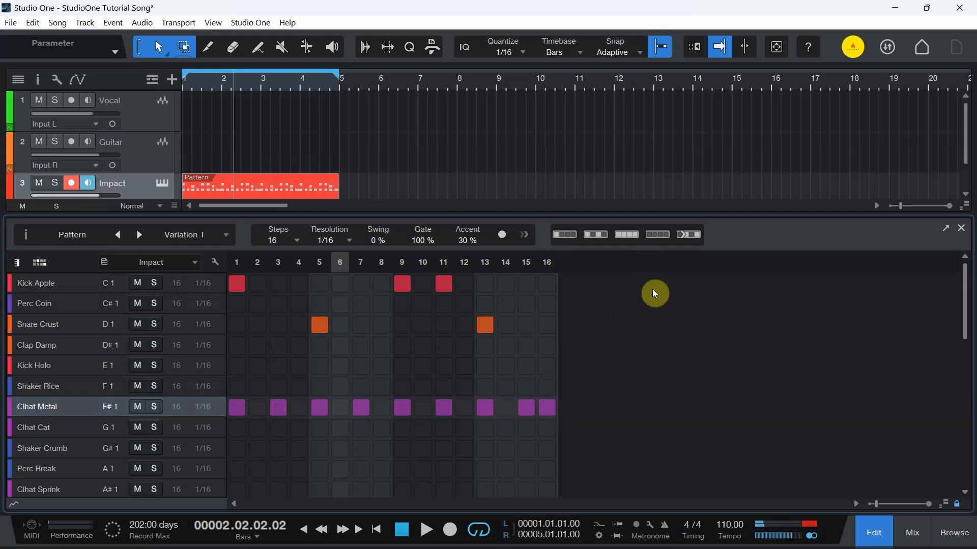
left_click(663, 236)
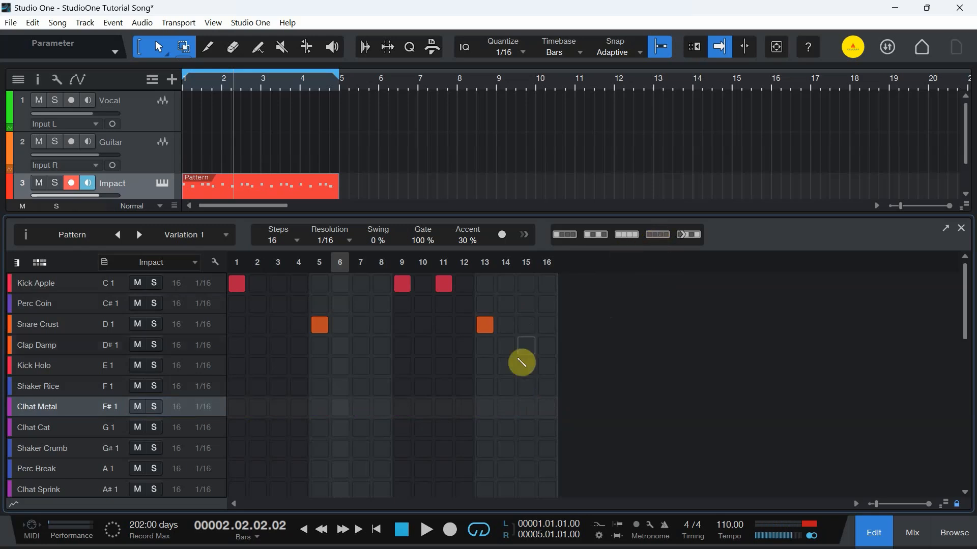
left_click(427, 530)
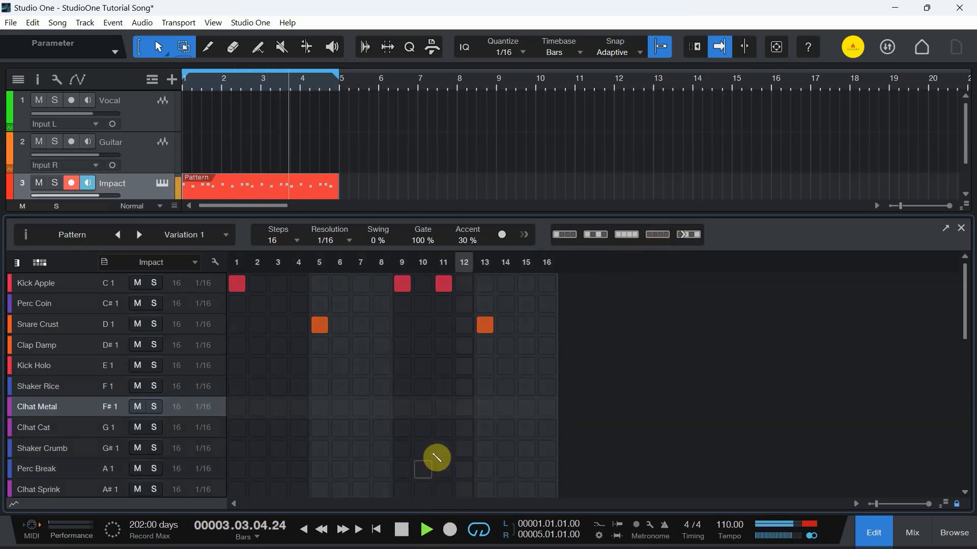
left_click(402, 530)
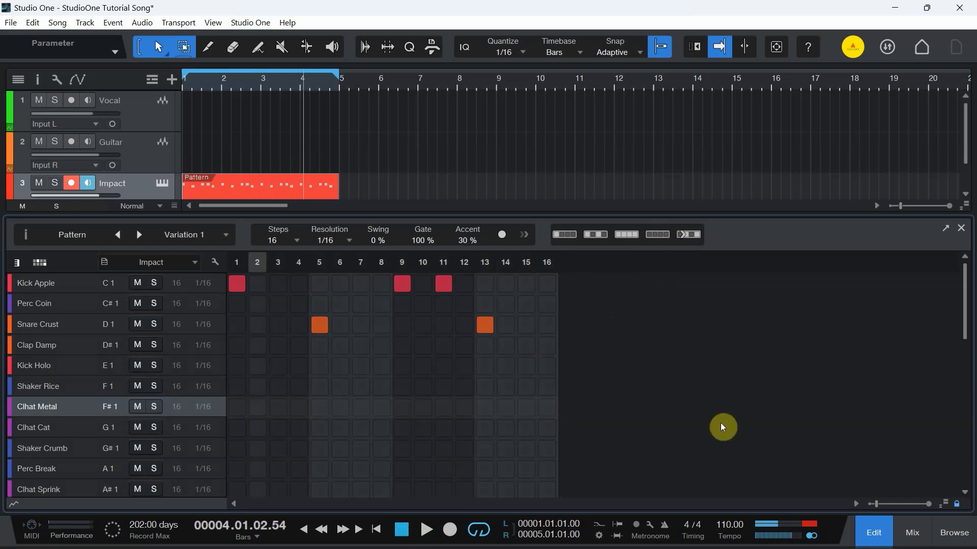
Step: Close the pattern editor and loop the range from bar 5 to bar 9, with the playback cursor at bar 5
left_click(866, 524)
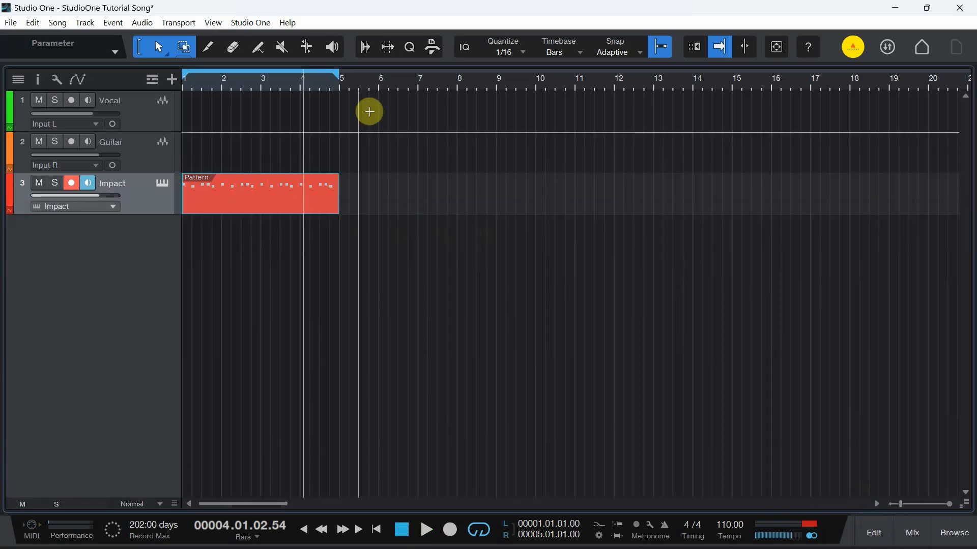
left_click(345, 86)
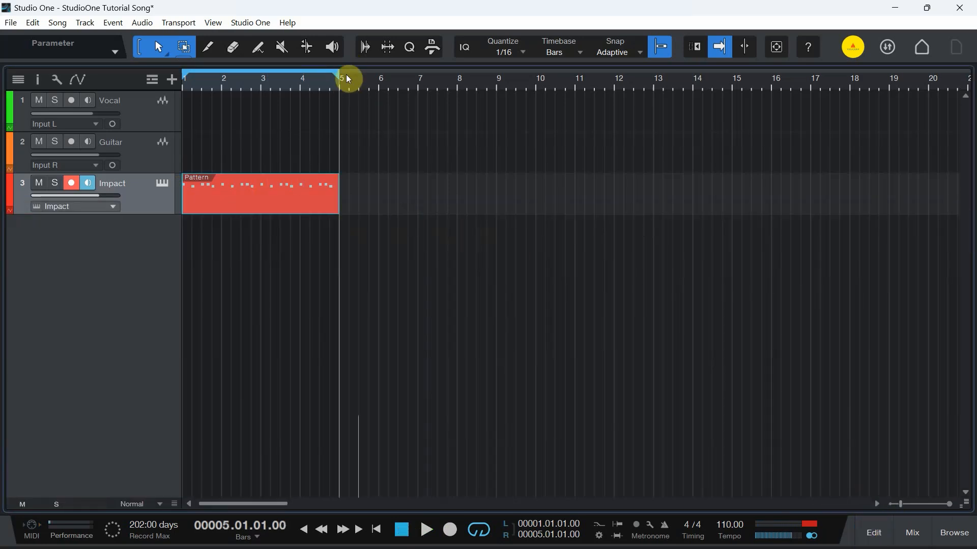
left_click(478, 530)
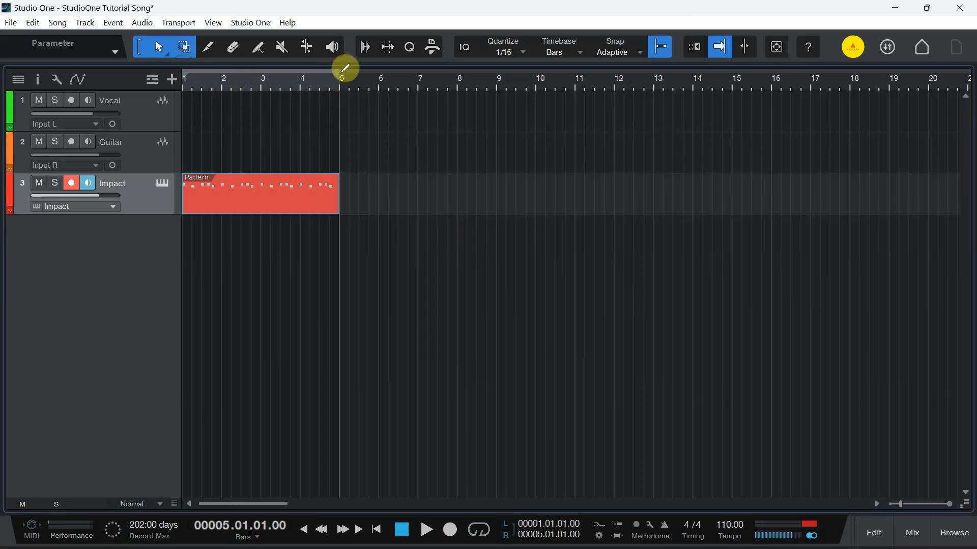
left_click_drag(348, 66, 501, 65)
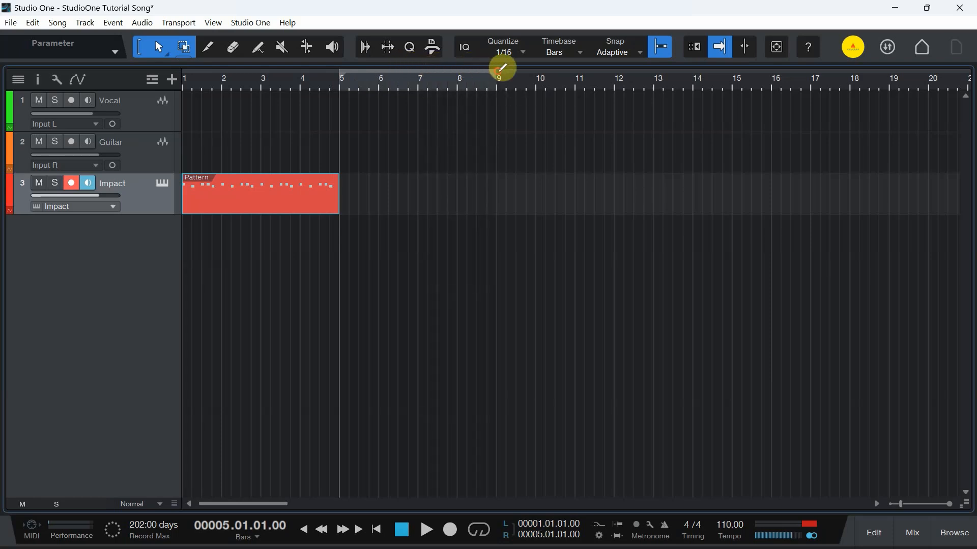
left_click(477, 529)
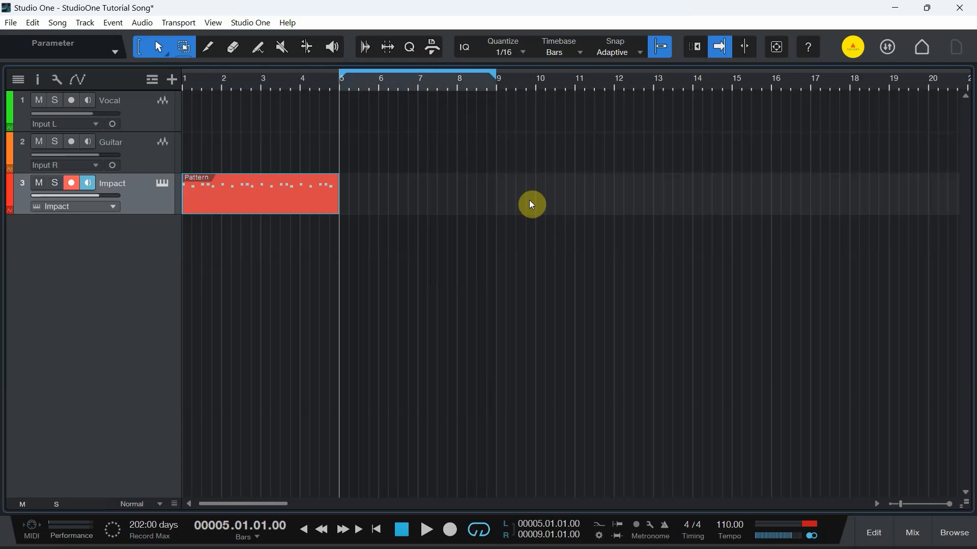
Step: Open Impact XT from the Impact track and audition the Kick Apple and Snare Crust pads
left_click(163, 185)
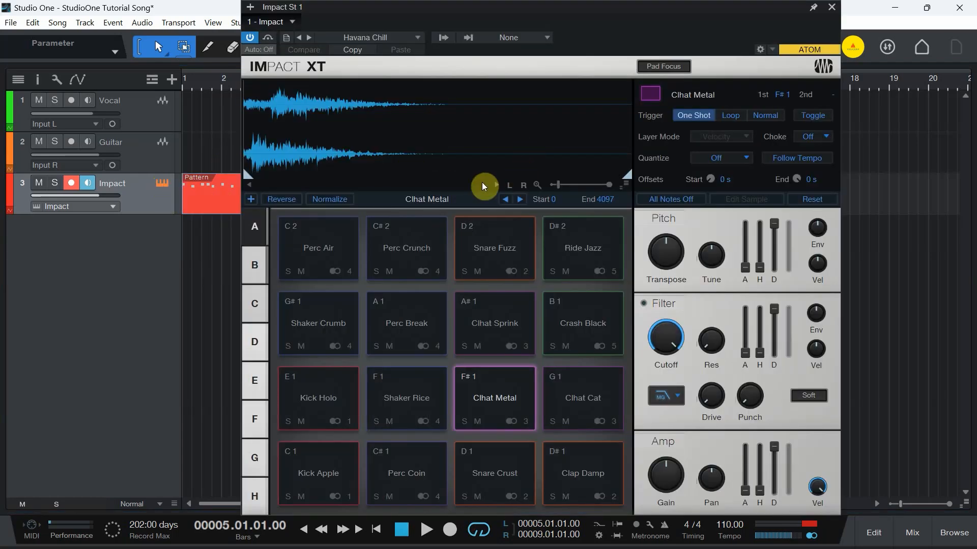
left_click(320, 467)
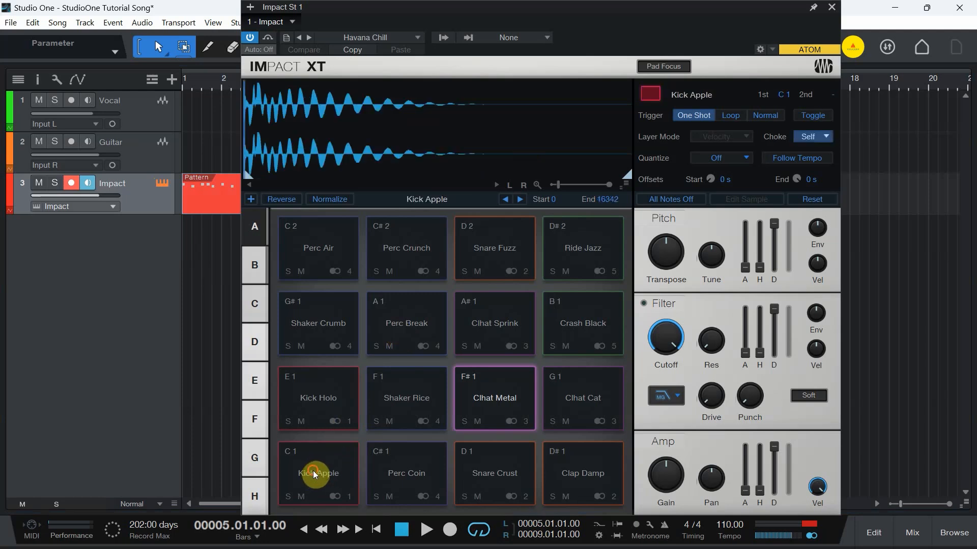
left_click(486, 460)
left_click(325, 476)
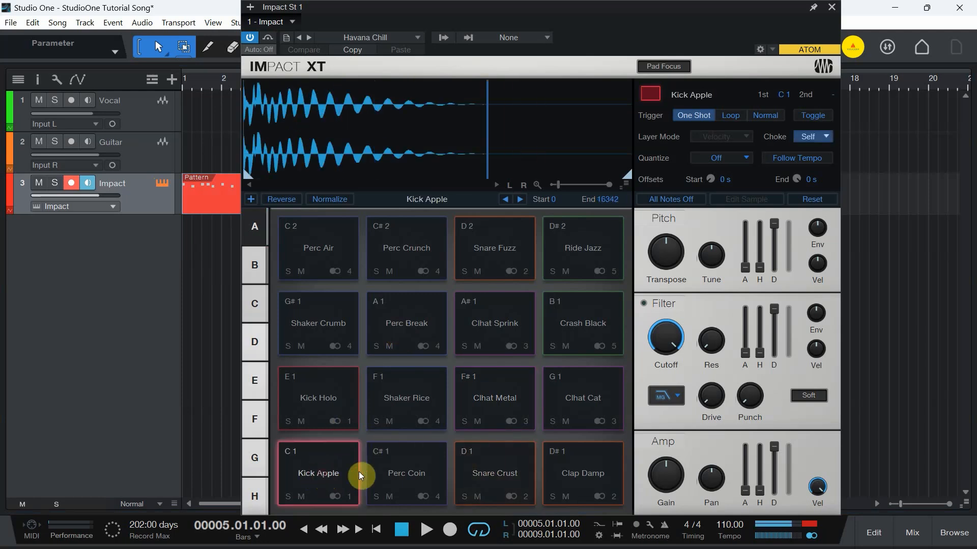
left_click(461, 463)
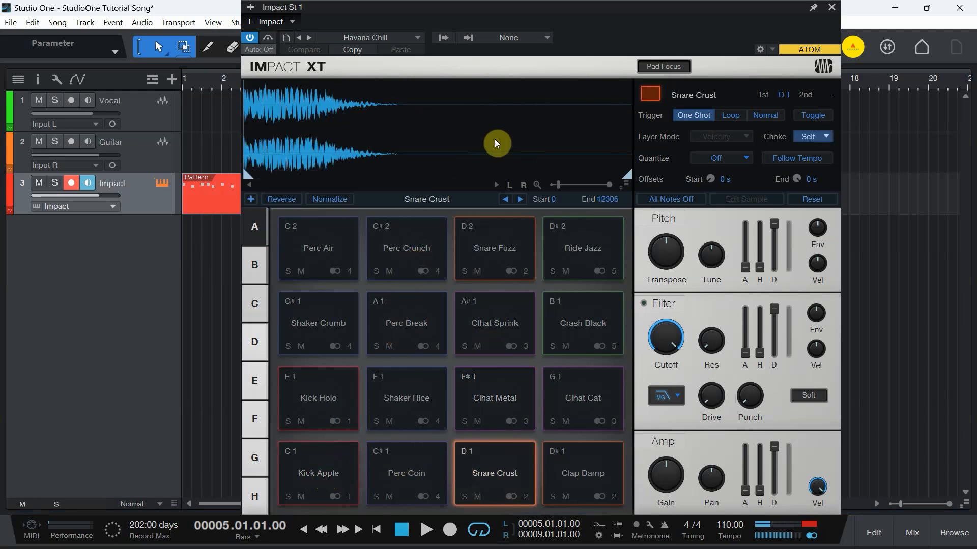
left_click(832, 9)
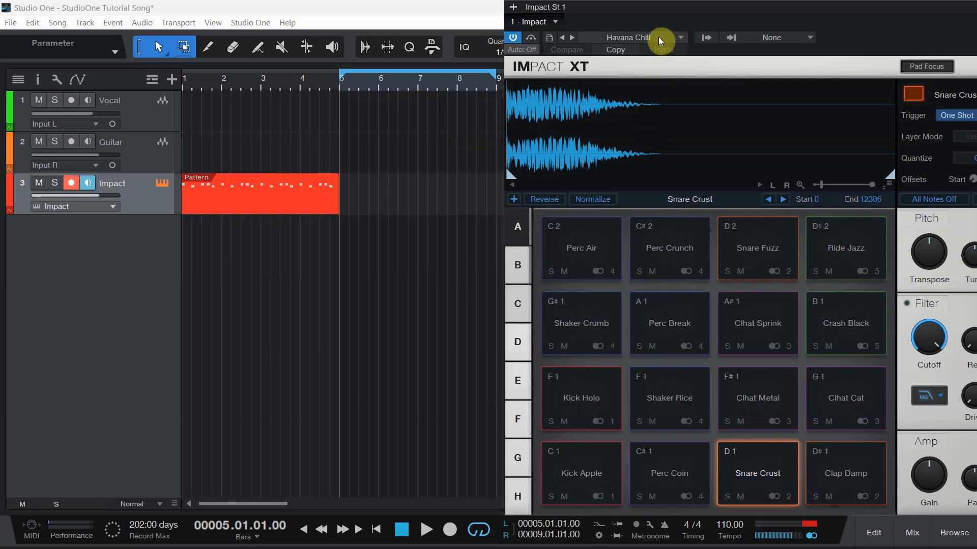
Step: Enable the metronome with precount and record a drum performance on the Impact track from bar 5 to bar 9
left_click(679, 37)
left_click(682, 38)
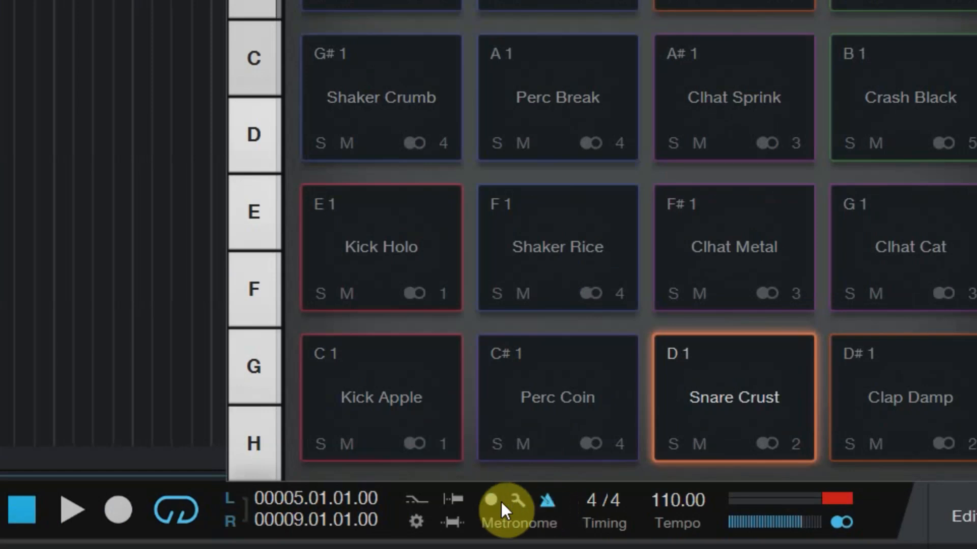
left_click(490, 502)
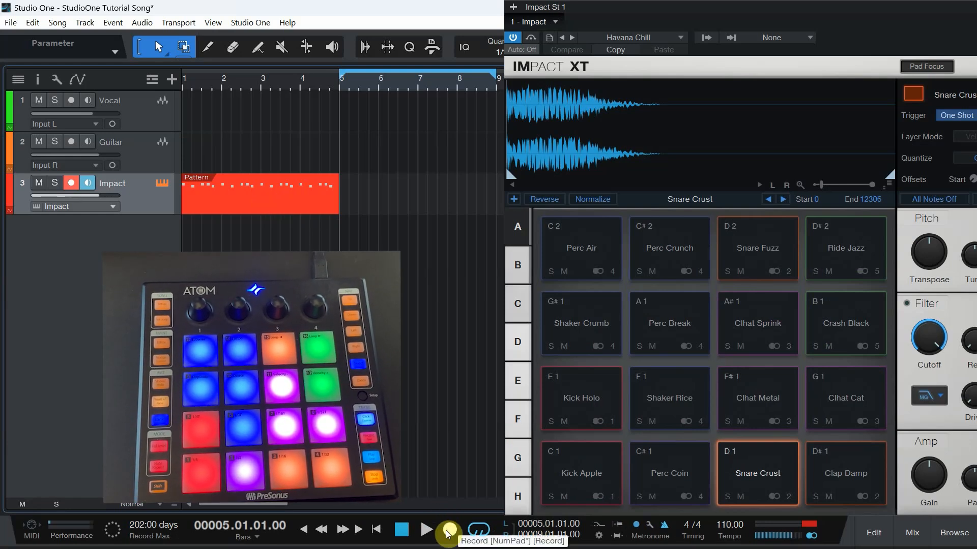
left_click(448, 530)
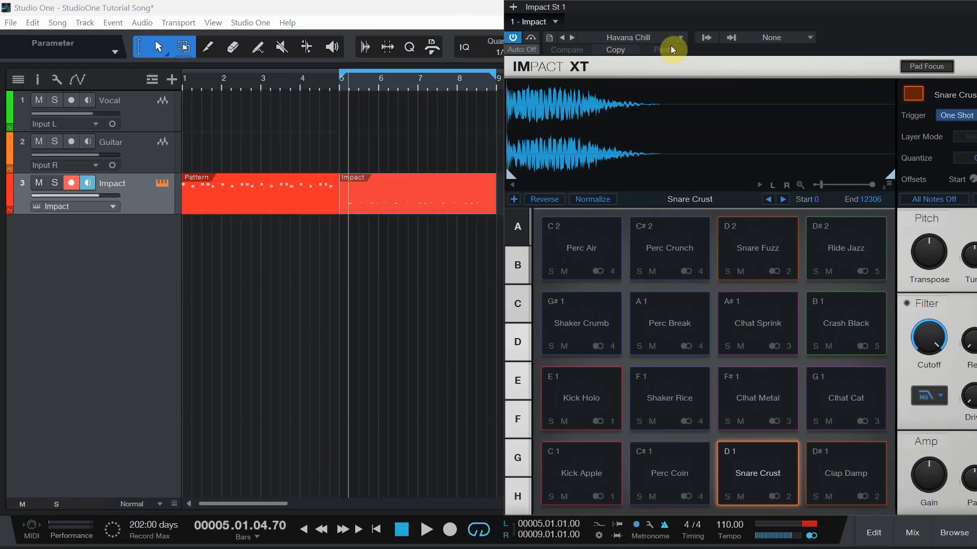
Step: Close the Impact XT window and return the playback cursor to the start of the recorded part at bar 5
left_click_drag(743, 7, 556, 23)
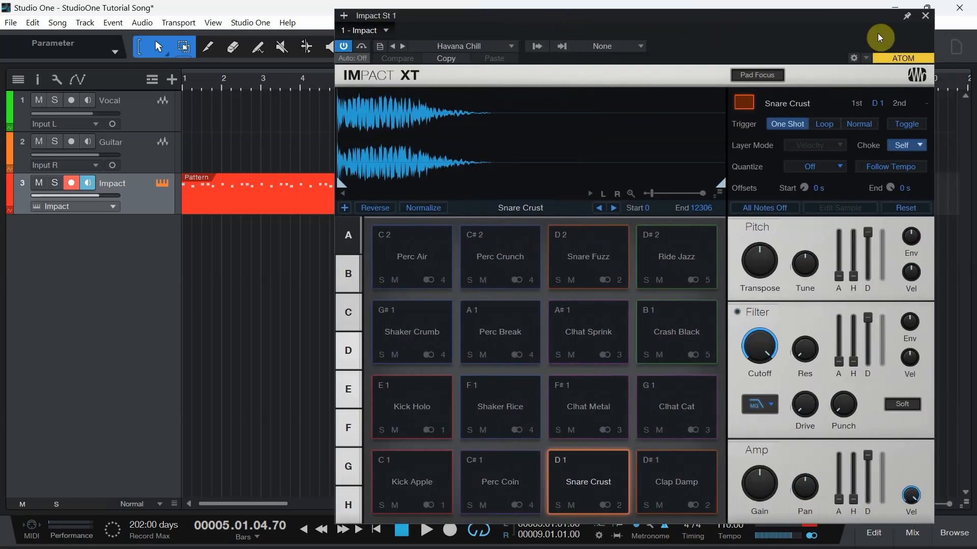
left_click(925, 15)
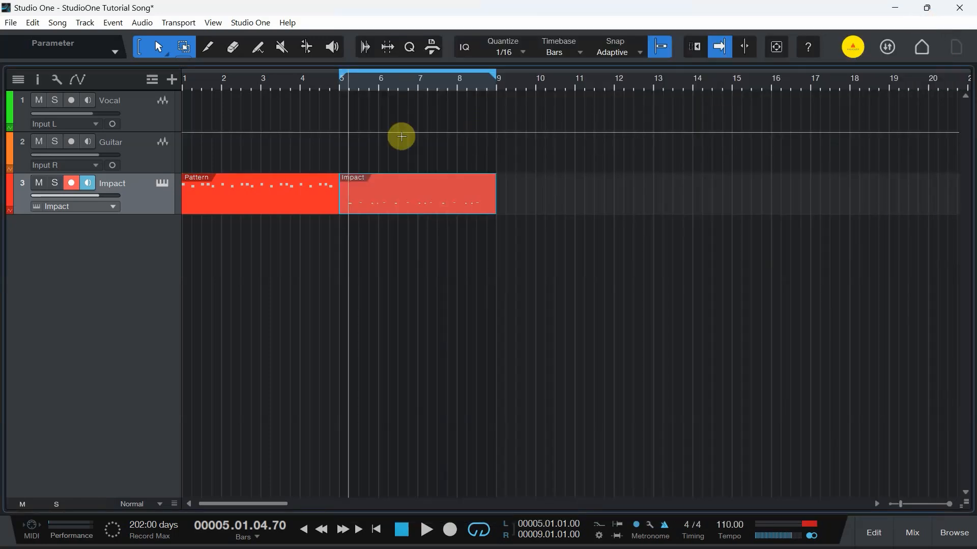
left_click(343, 92)
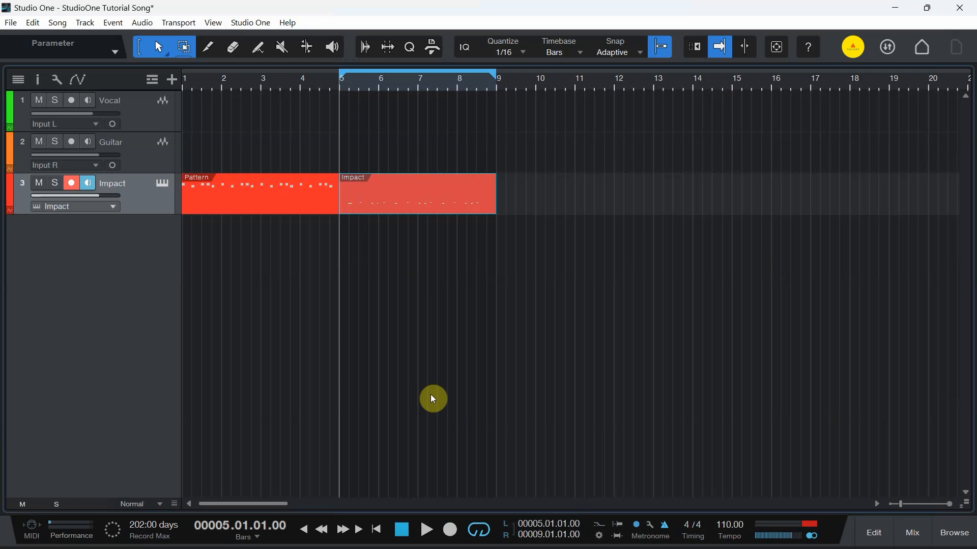
Step: Play back the recorded Impact part from bar 5 and view its notes in the drum editor
left_click(424, 530)
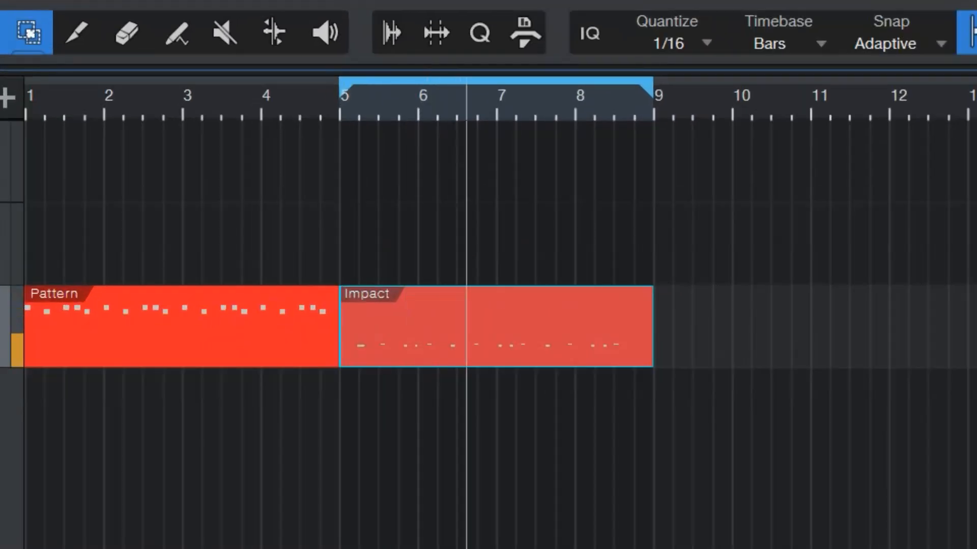
key("space")
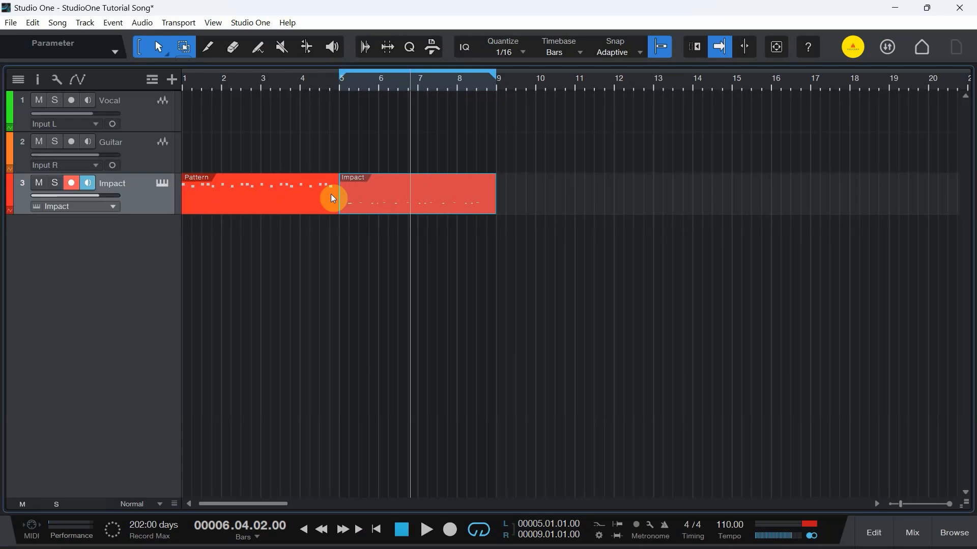
double_click(379, 199)
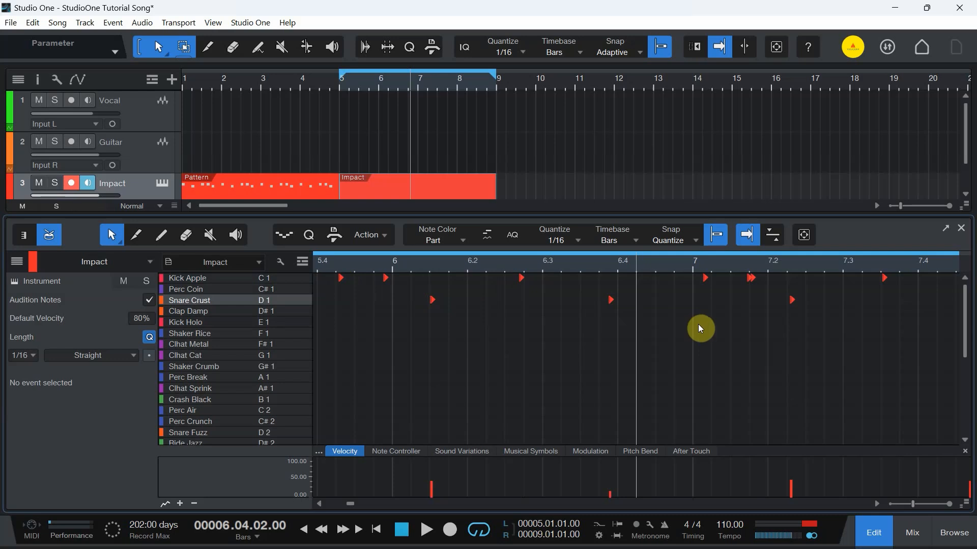
left_click(873, 532)
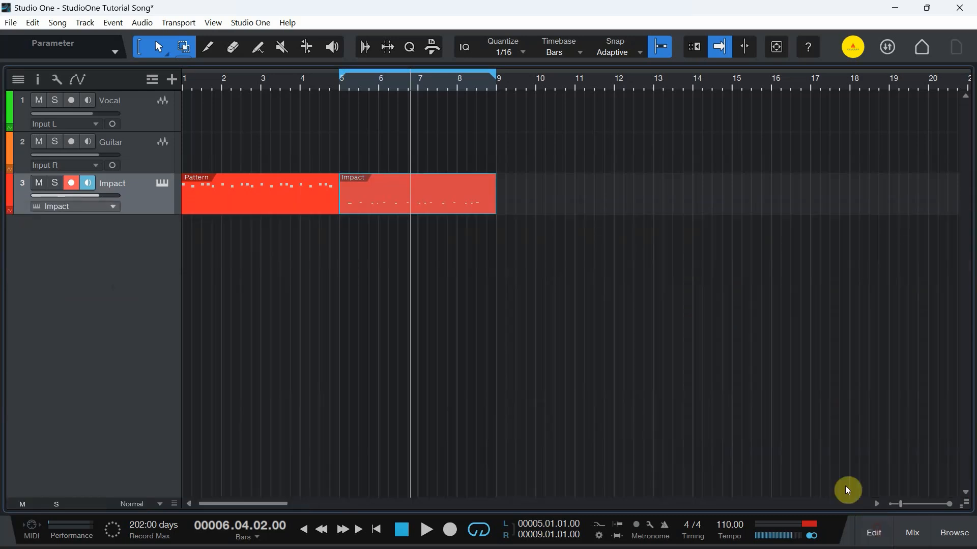
Step: View the programmed pattern's step grid for comparison, then return to the full arrangement view
double_click(308, 202)
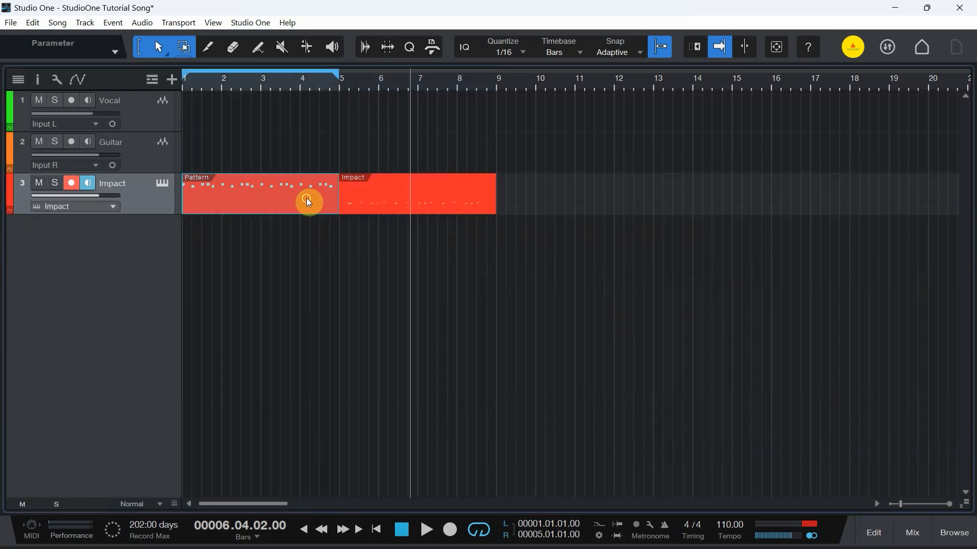
left_click(236, 283)
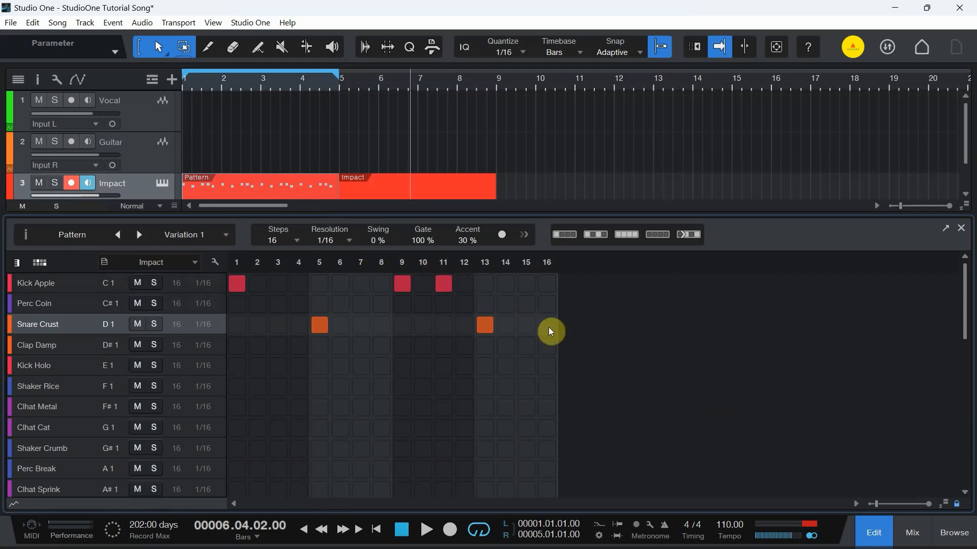
left_click(874, 532)
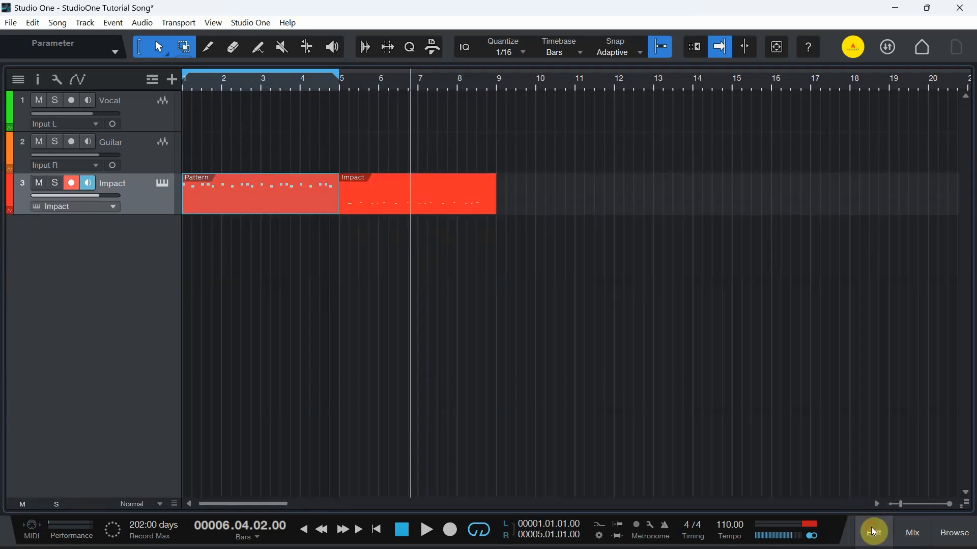
Step: Open the recorded Impact part, move its first Kick Apple note to the start of bar 5 and play it back
double_click(447, 198)
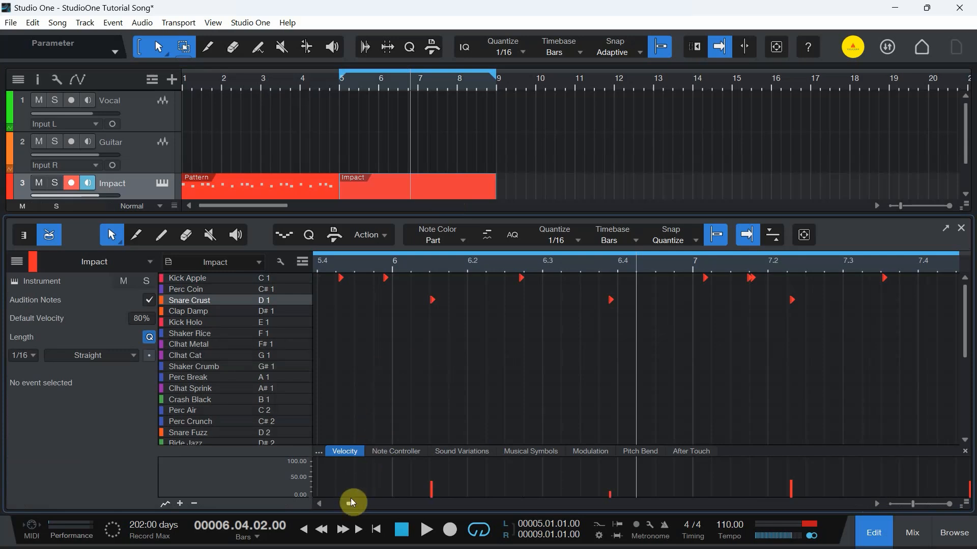
left_click_drag(350, 502, 345, 505)
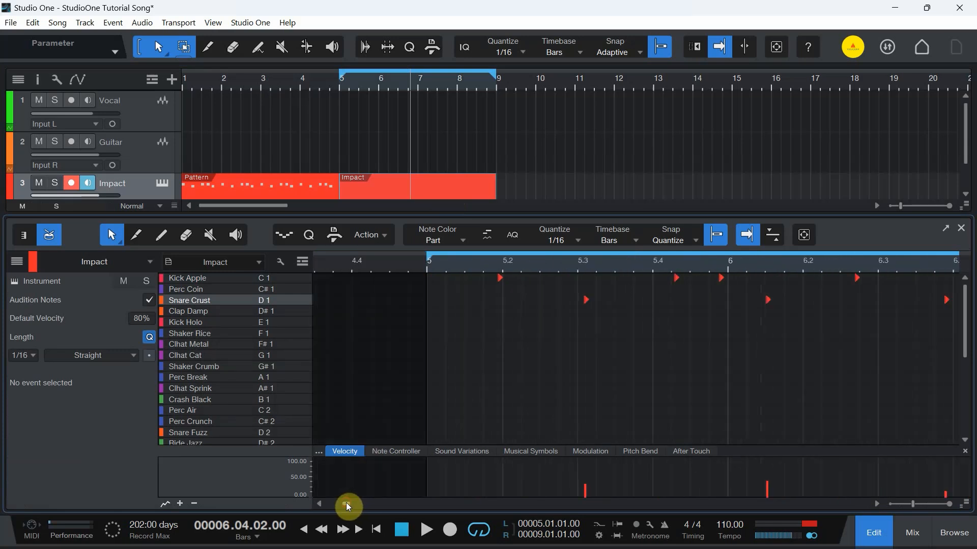
left_click(500, 278)
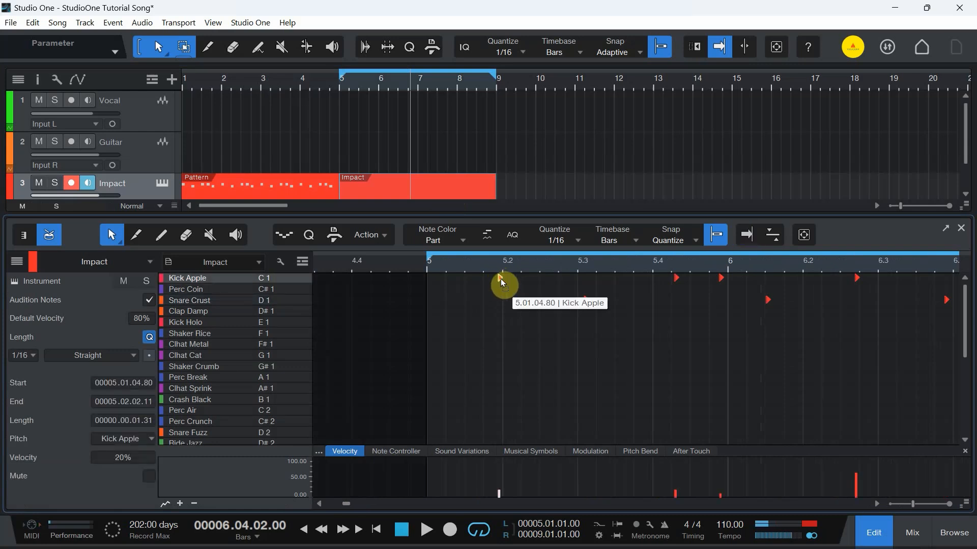
left_click_drag(500, 279, 433, 283)
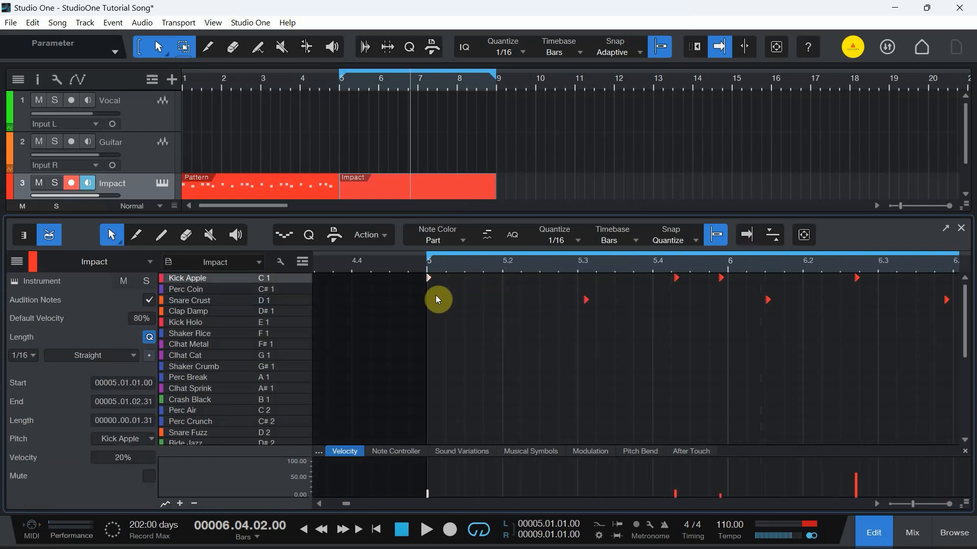
left_click(428, 267)
key("space")
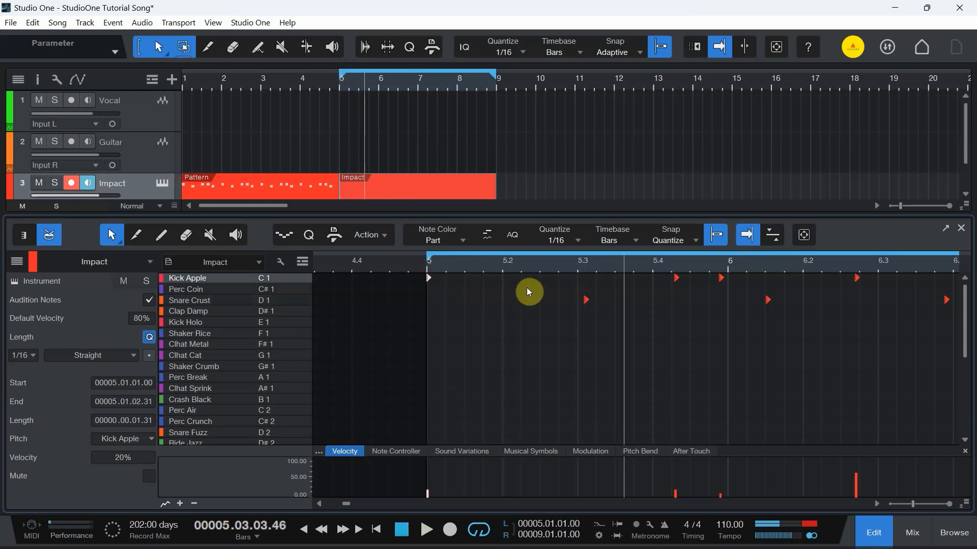
Step: Move the first Snare Crust note of the recorded part exactly onto beat 5.3 and play from bar 5
left_click(584, 300)
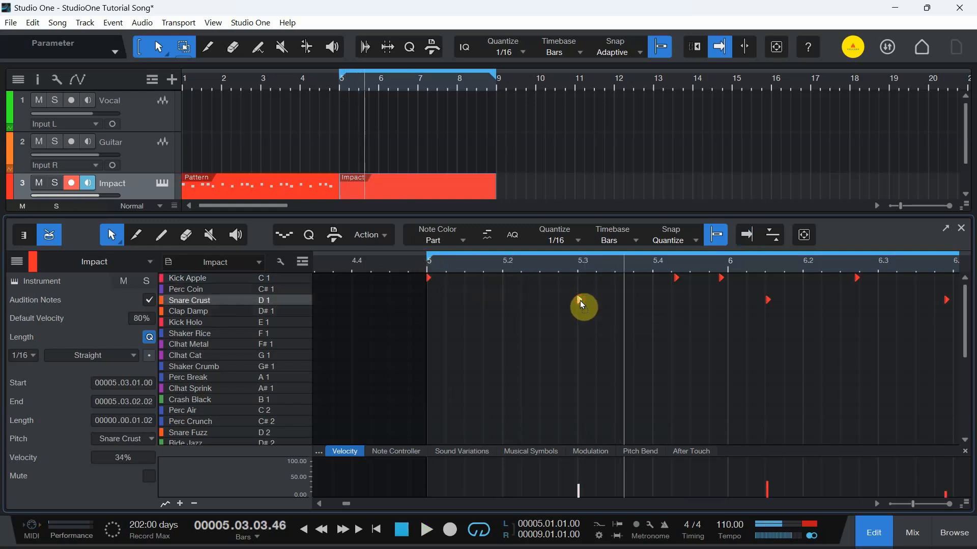
left_click(428, 267)
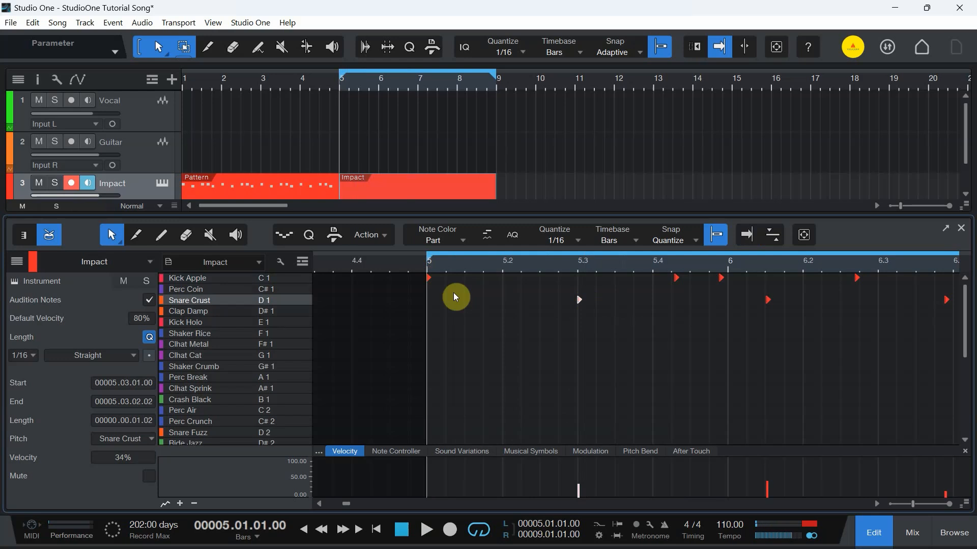
key("space")
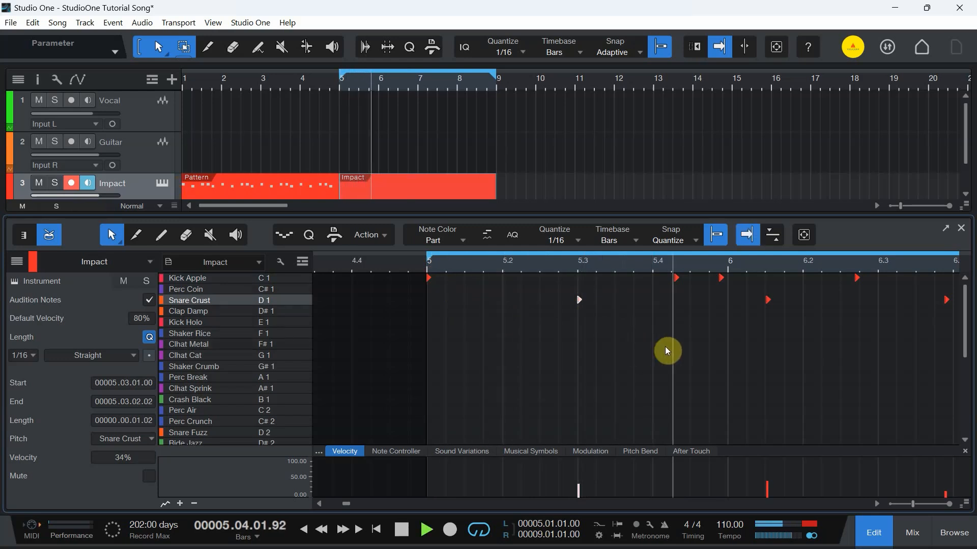
key("space")
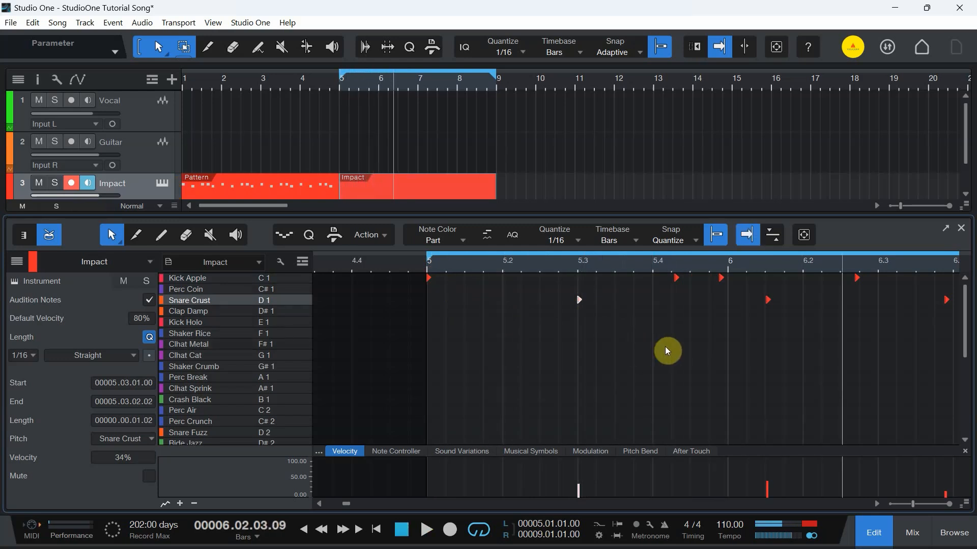
Step: Quantize all notes of the recorded part to 1/16 and listen to the result from bar 5
left_click(674, 308)
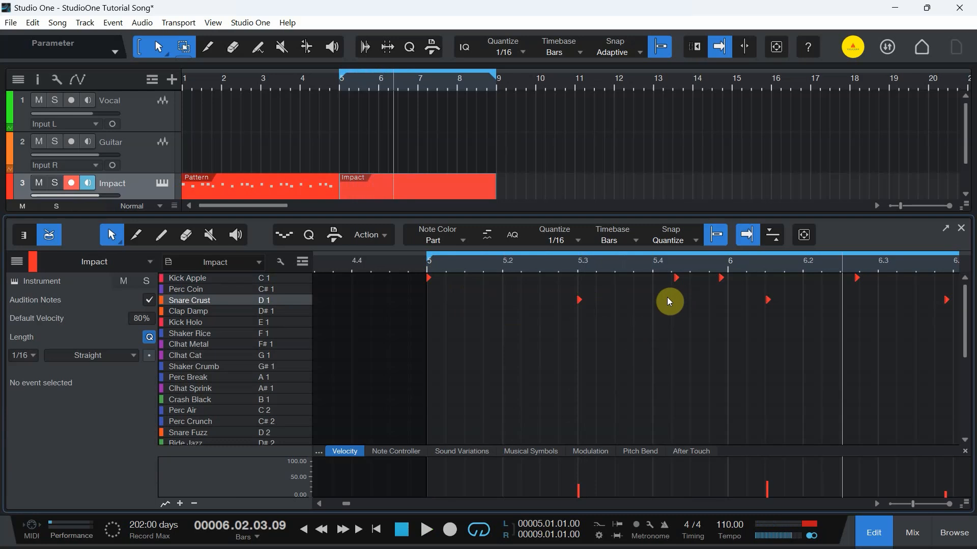
key("ctrl+a")
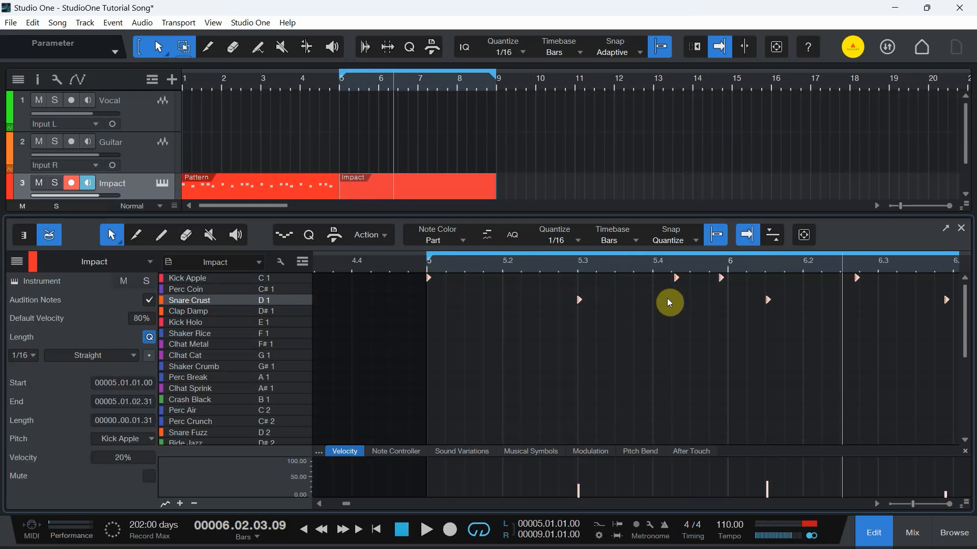
key("q")
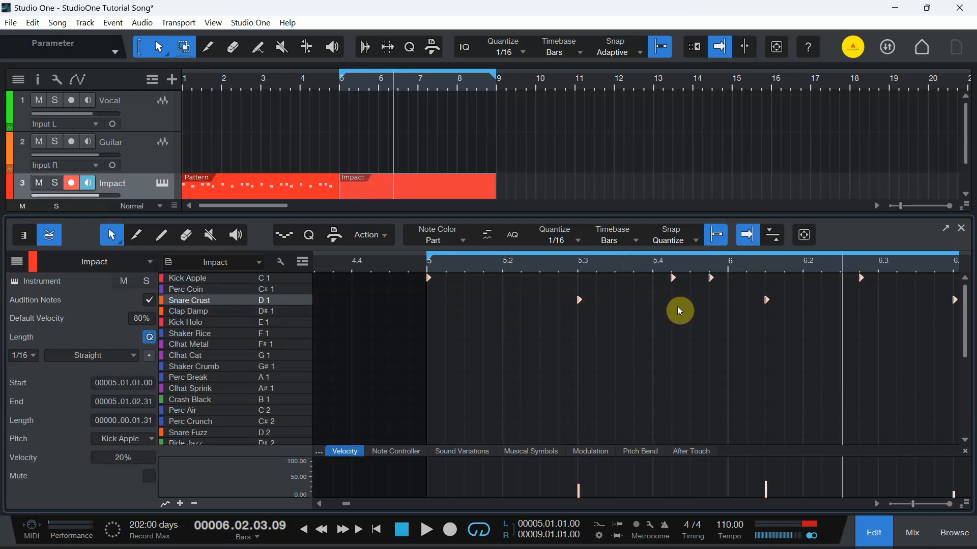
left_click(428, 267)
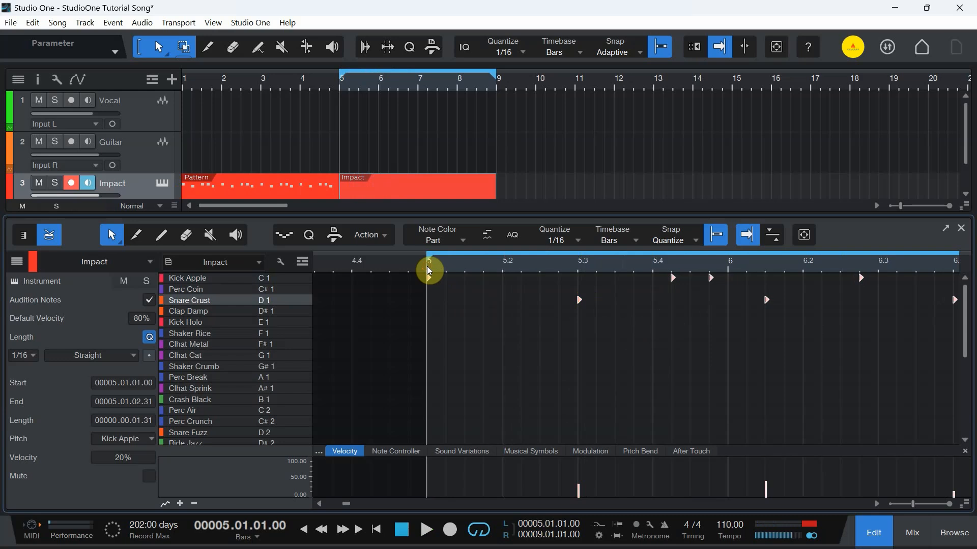
key("space")
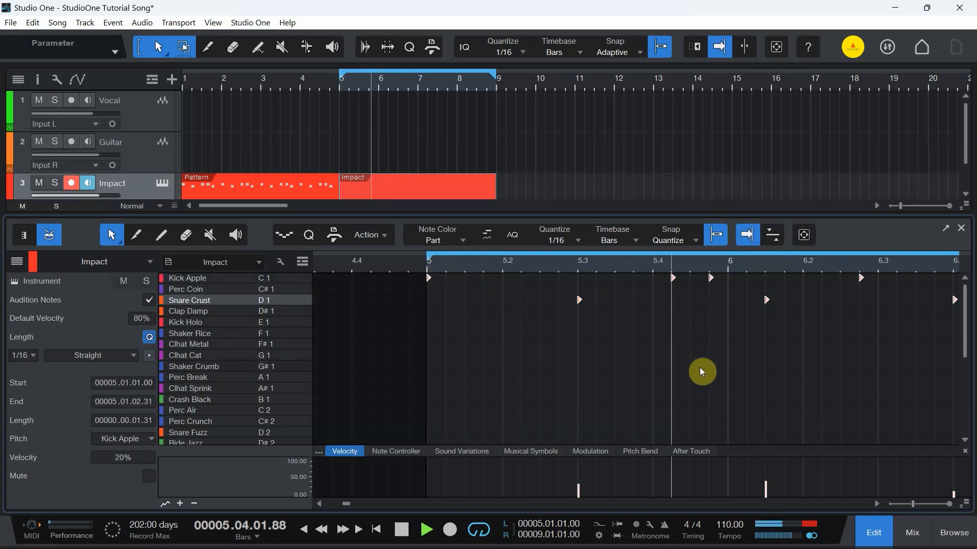
key("space")
mouse_move(711, 283)
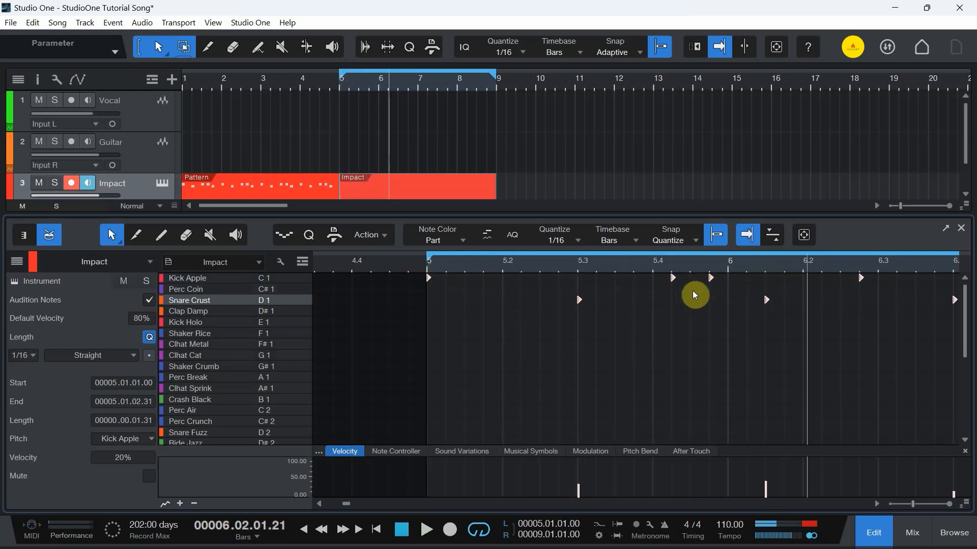
left_click(679, 342)
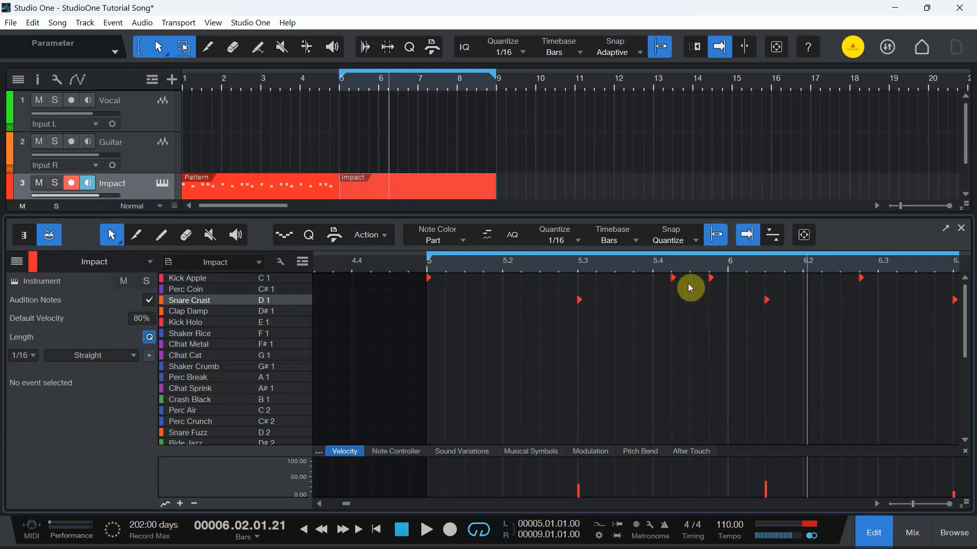
Step: Close the note editor, delete the recorded Impact part and return the playback cursor to the song start
left_click(874, 532)
left_click(426, 192)
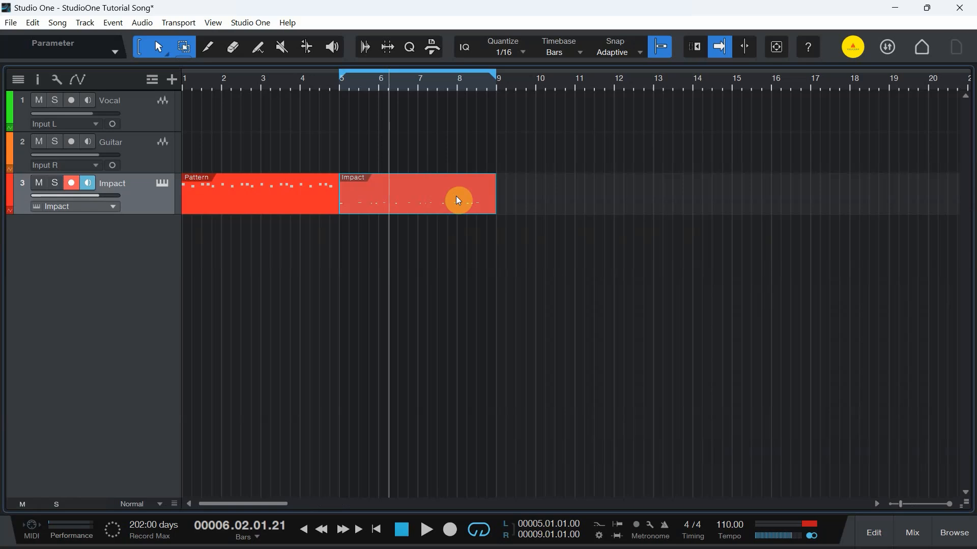
key("Delete")
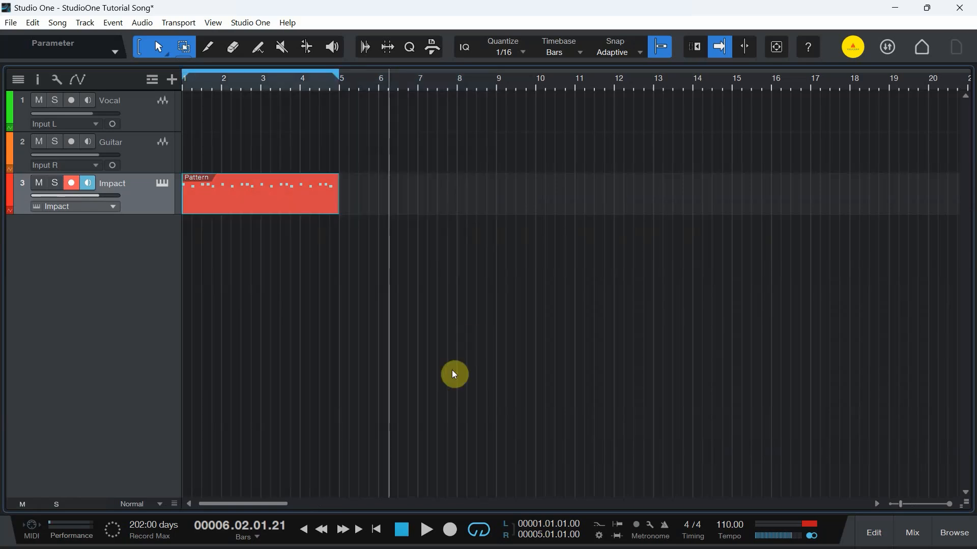
left_click(378, 529)
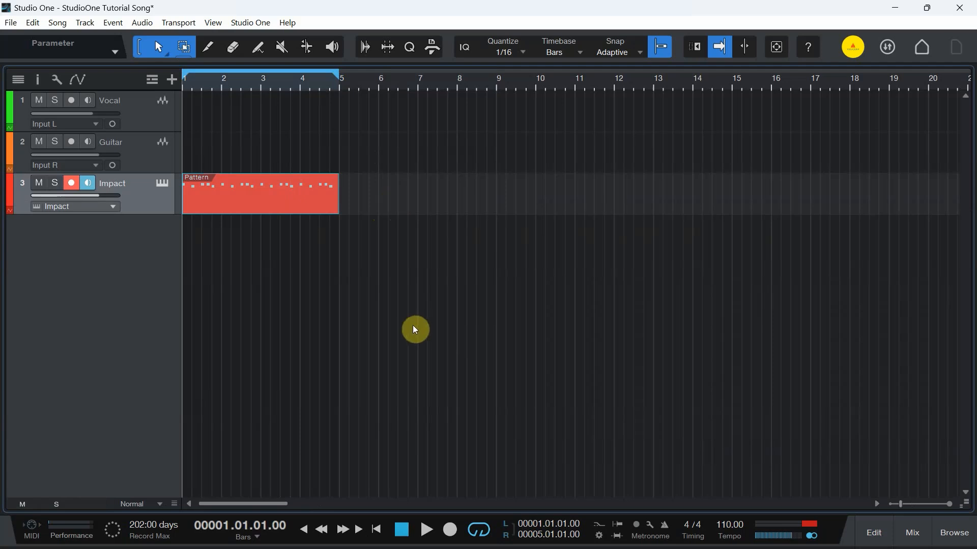
Step: Open the drum pattern in the editor and review the available step counts and resolutions
double_click(283, 205)
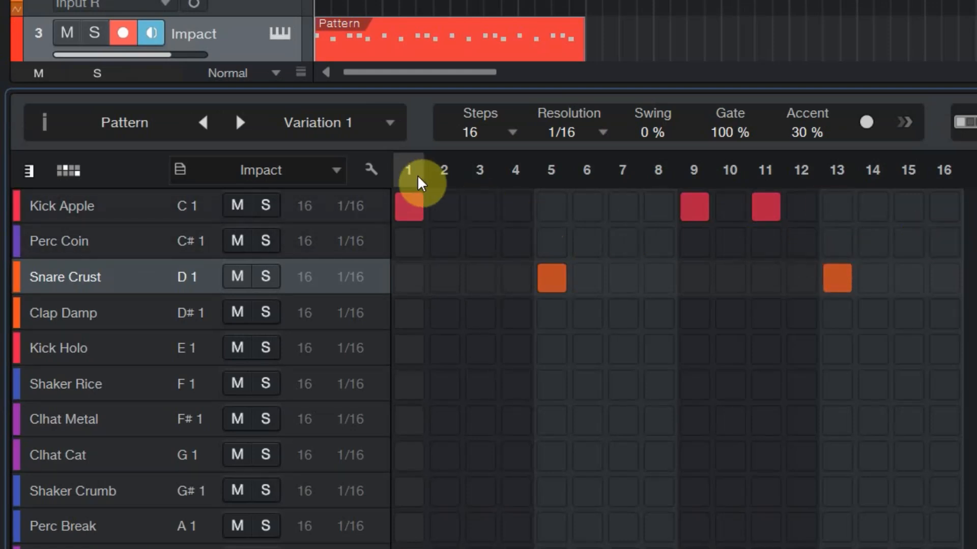
left_click(511, 135)
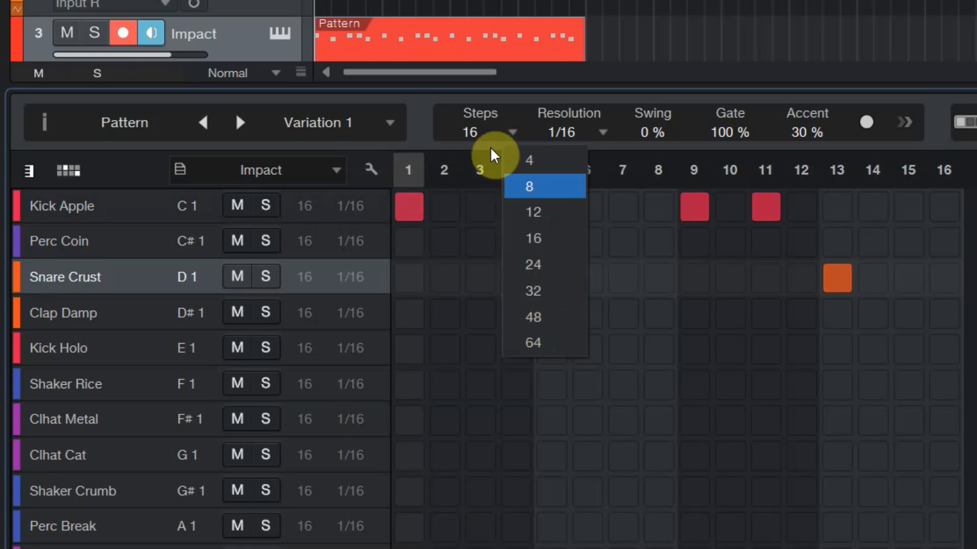
left_click(512, 133)
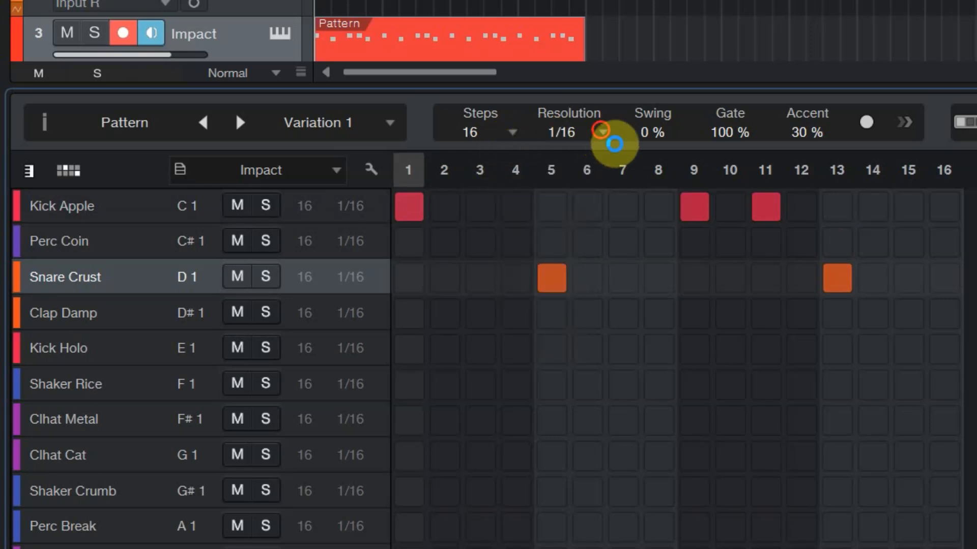
left_click(602, 132)
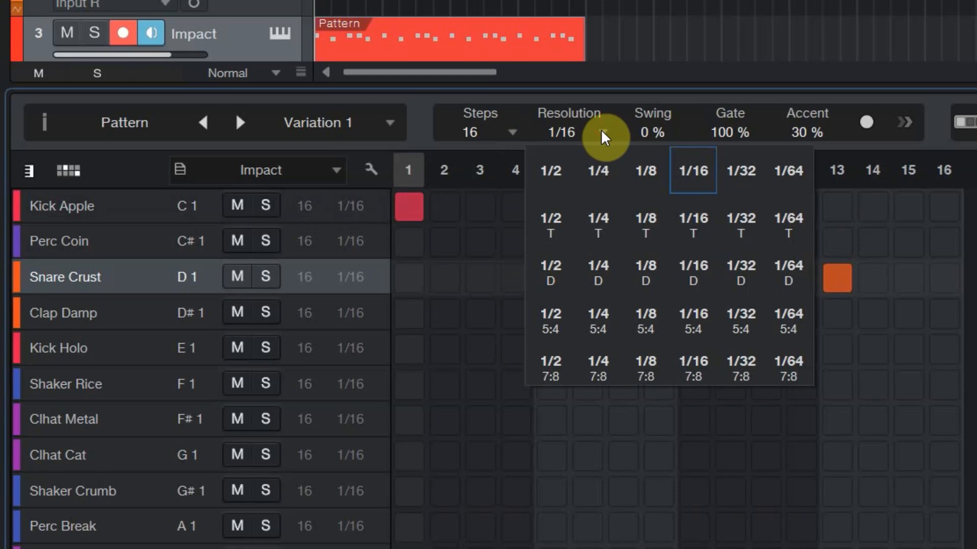
left_click(603, 135)
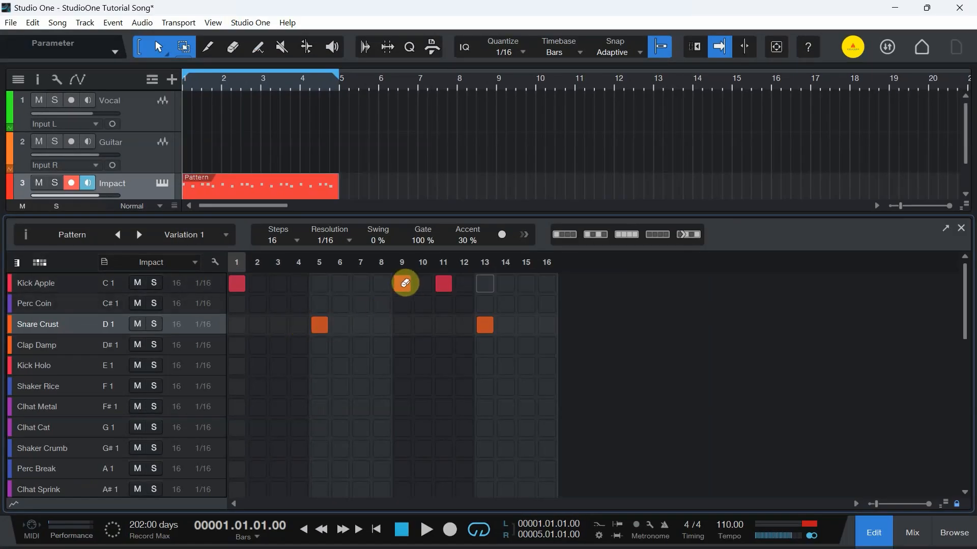
Step: Clear all existing Kick Apple and Snare Crust steps from Variation 1 of the pattern
left_click(547, 283)
left_click(663, 237)
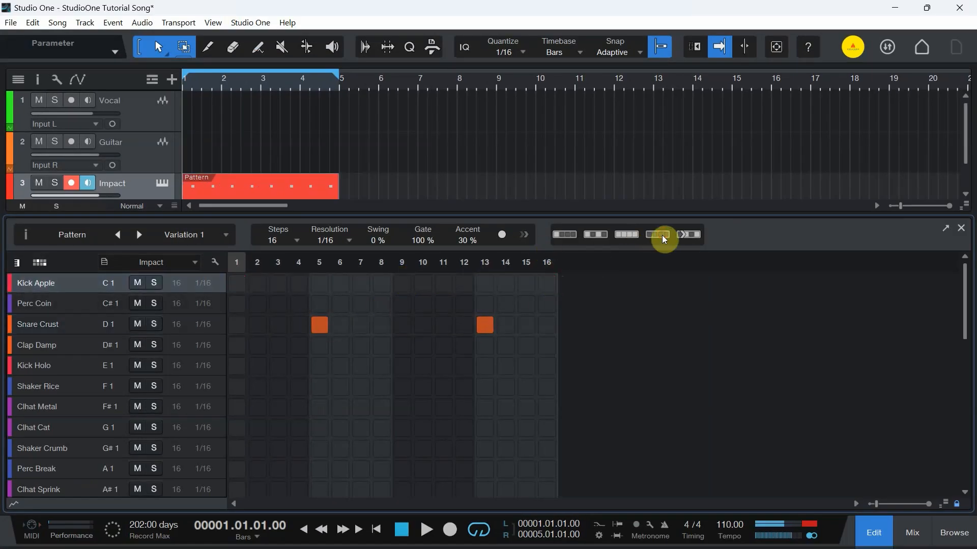
left_click(547, 324)
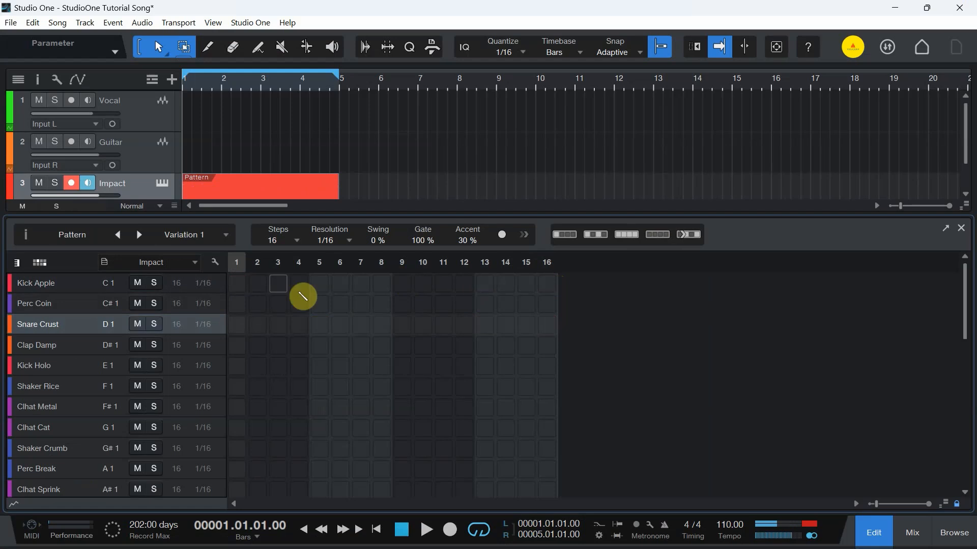
Step: Program Kick Apple on steps 1, 4, 7 and 11 and Snare Crust on steps 5, 13, 15 and 16
left_click(239, 282)
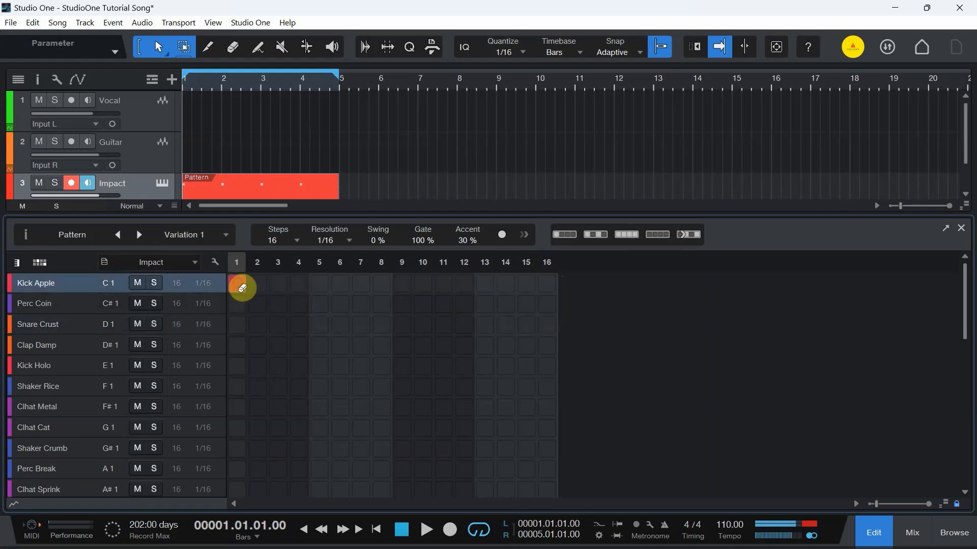
left_click(299, 281)
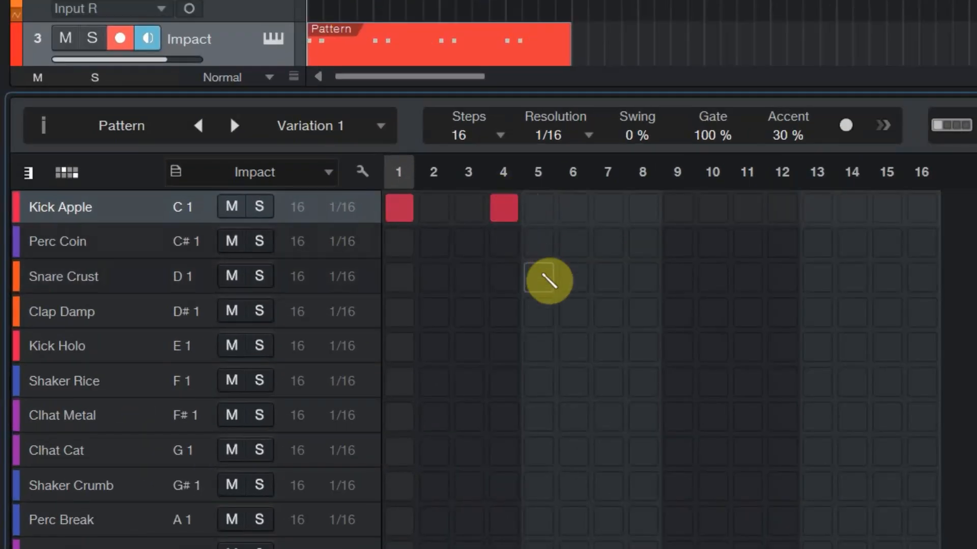
left_click(539, 278)
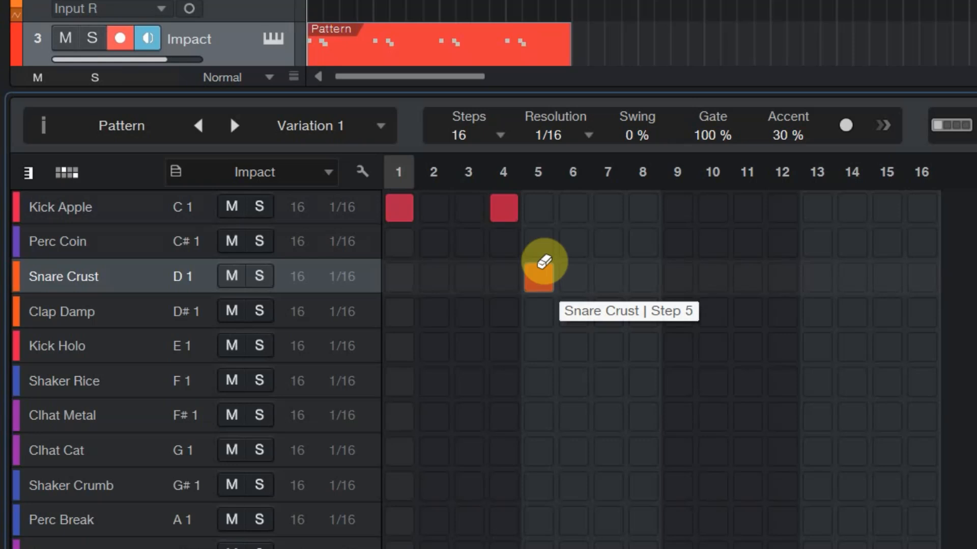
left_click(610, 206)
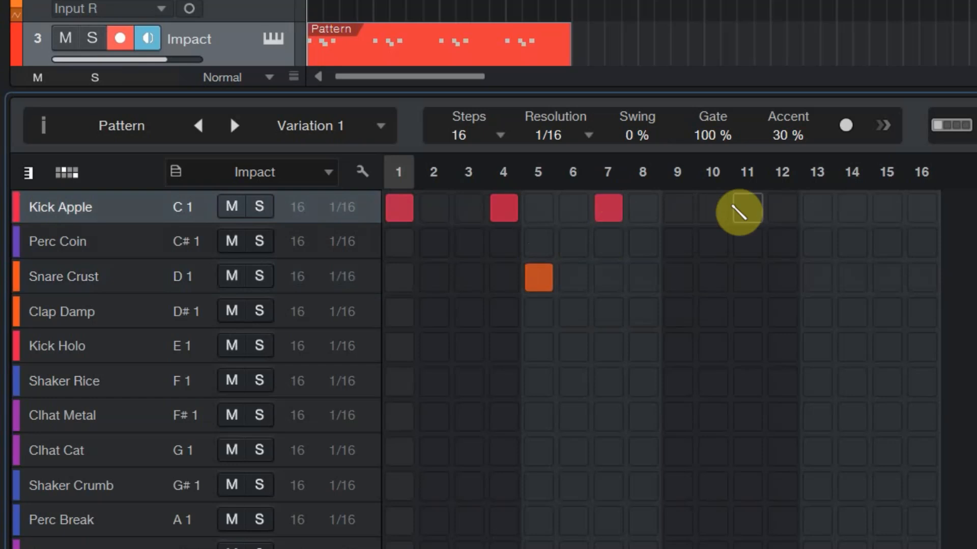
left_click(745, 205)
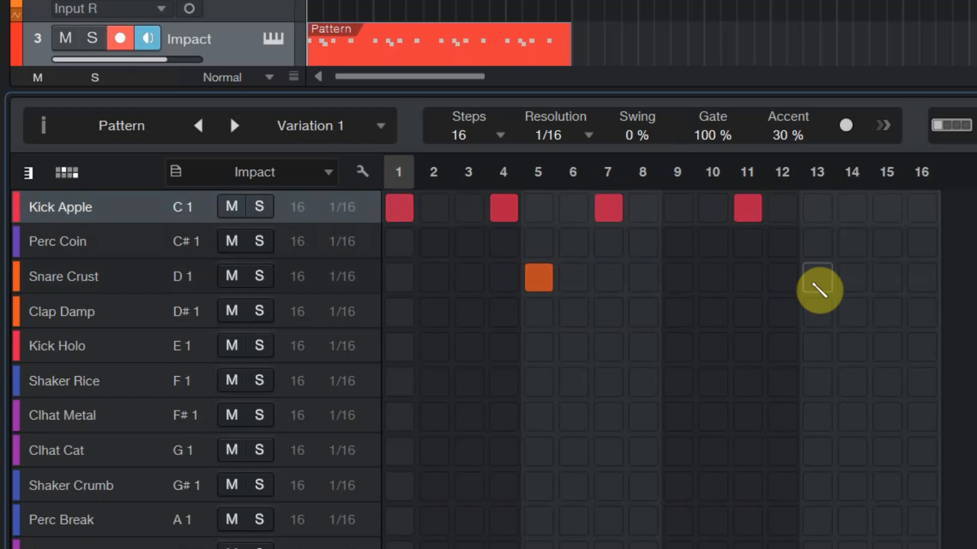
left_click(817, 277)
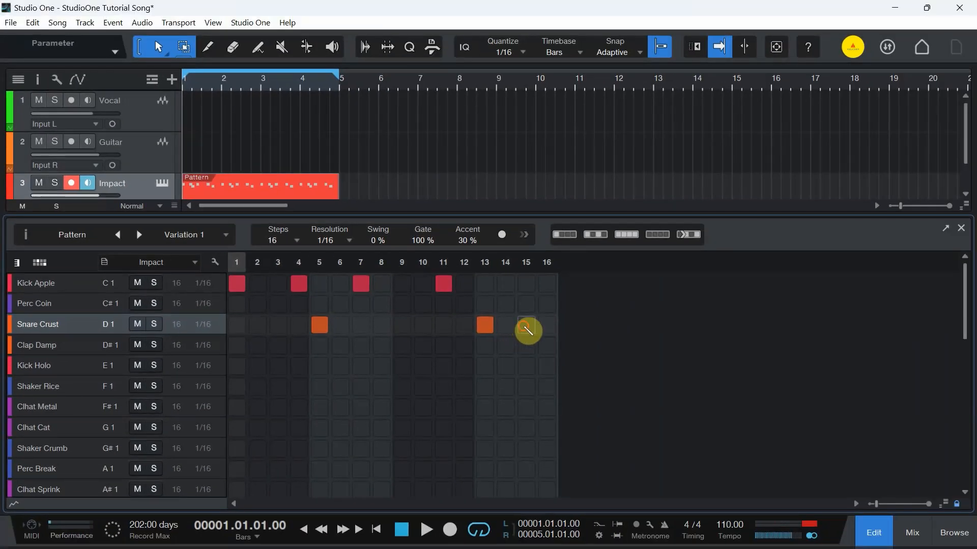
left_click(526, 328)
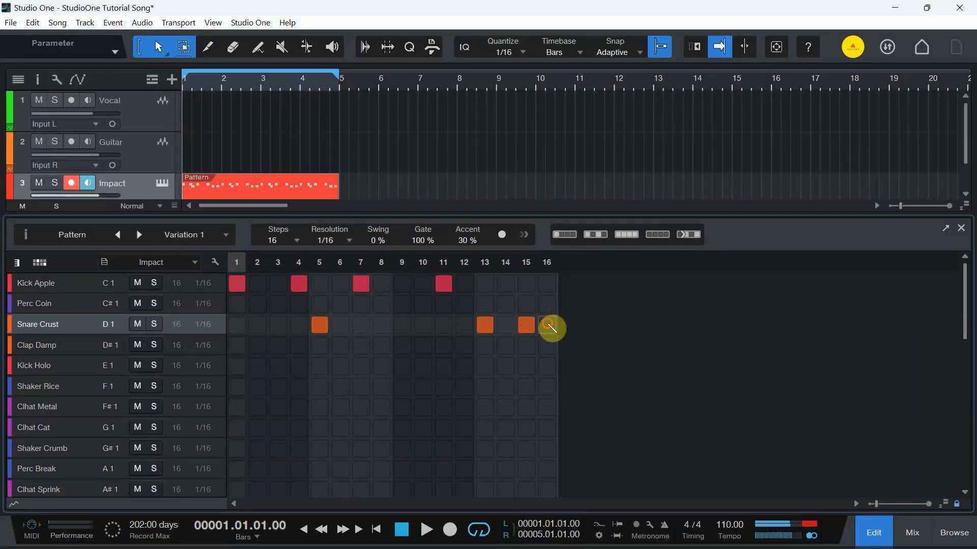
left_click(551, 327)
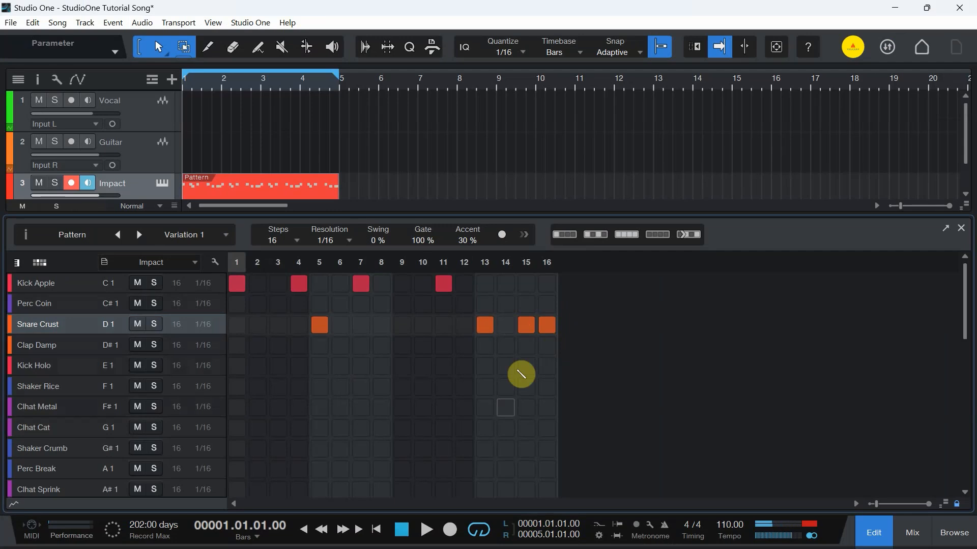
Step: Listen to the kick and snare beat, stop playback and return the cursor to the song start
left_click(427, 524)
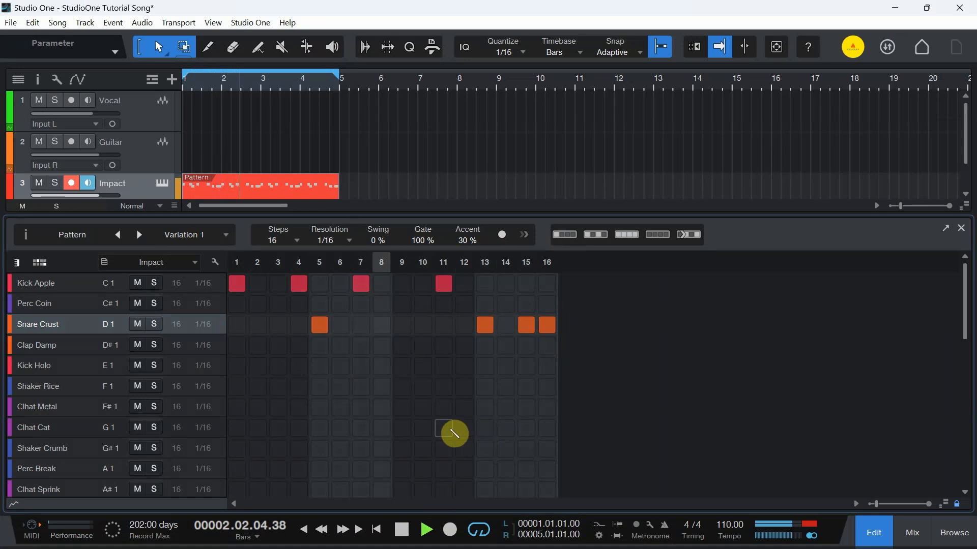
left_click(405, 531)
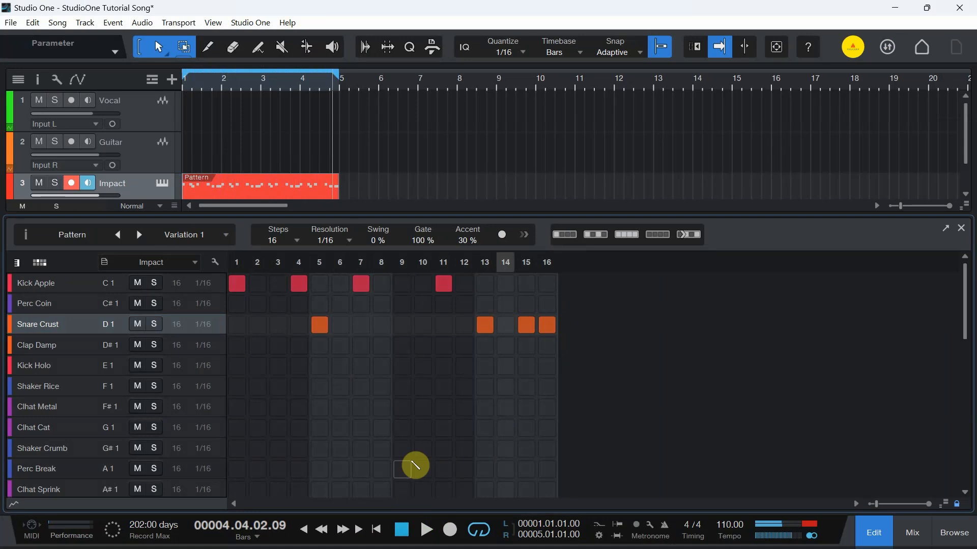
left_click(376, 529)
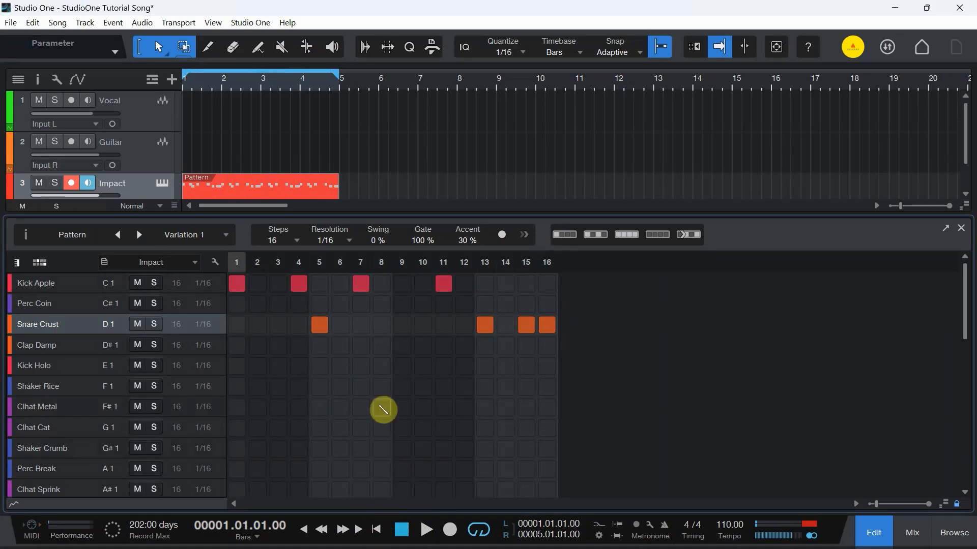
Step: Fill the Clhat Metal row on every second step and listen to the beat with the hi-hat
left_click(243, 413)
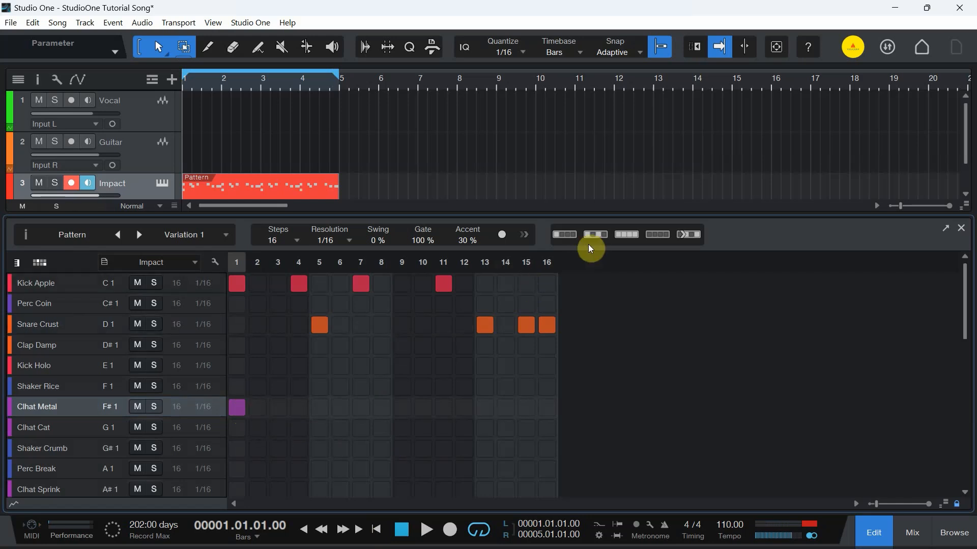
left_click(598, 234)
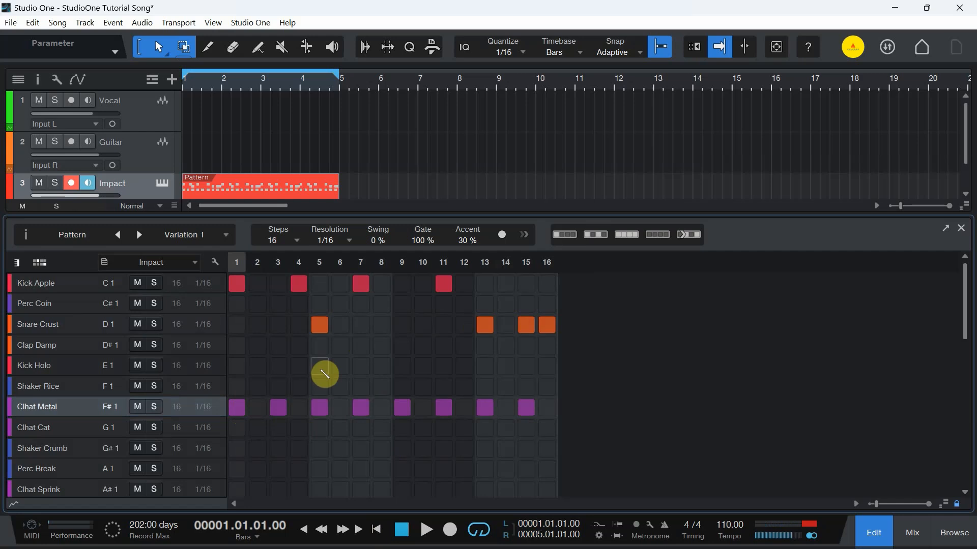
left_click(426, 530)
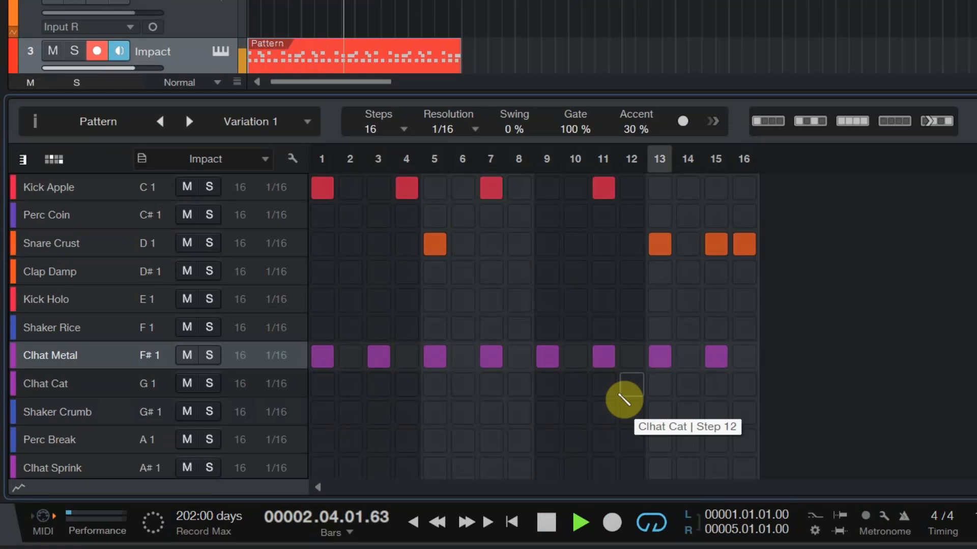
left_click(547, 522)
Step: Fill the Perc Air row on every fourth step, starting from step 1
scroll(565, 290, "down", 1)
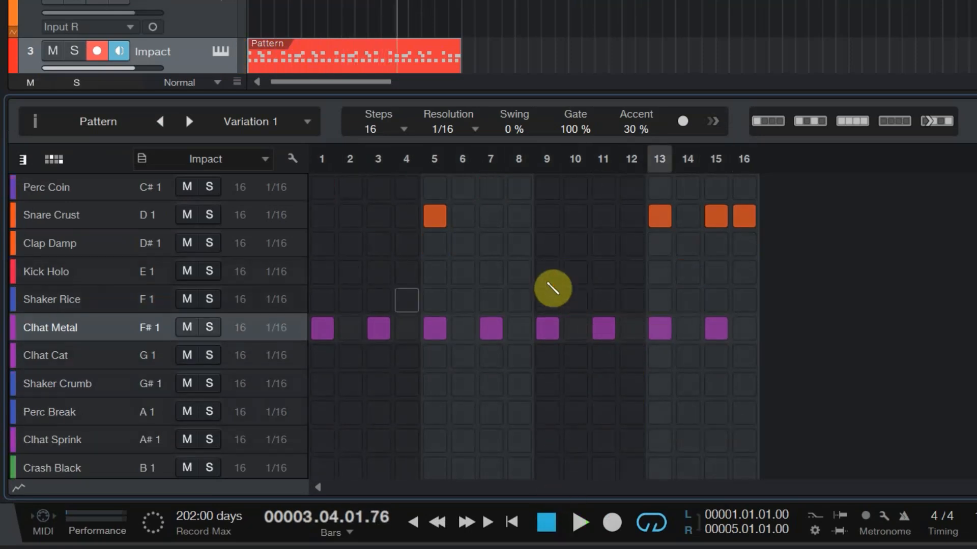
scroll(656, 280, "up", 1)
scroll(610, 270, "down", 2)
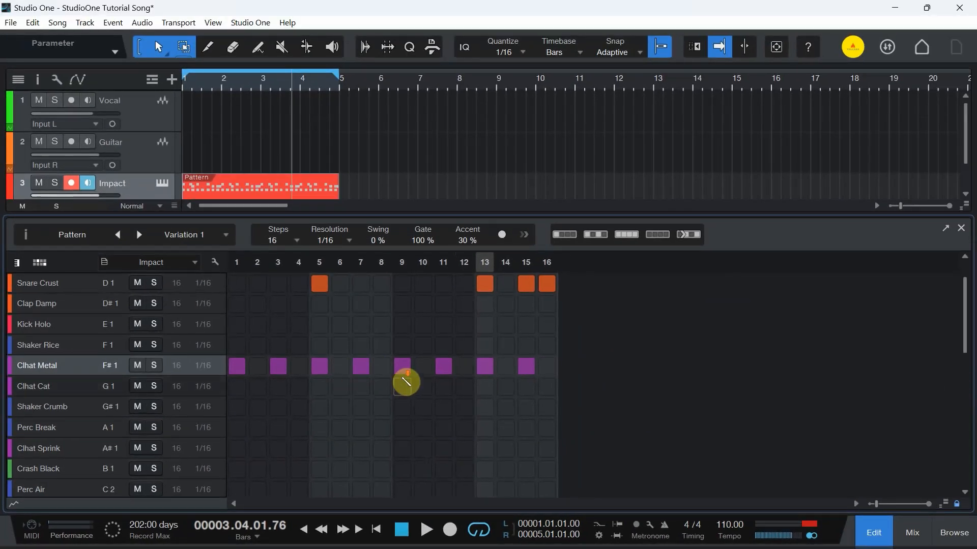
scroll(406, 382, "down", 2)
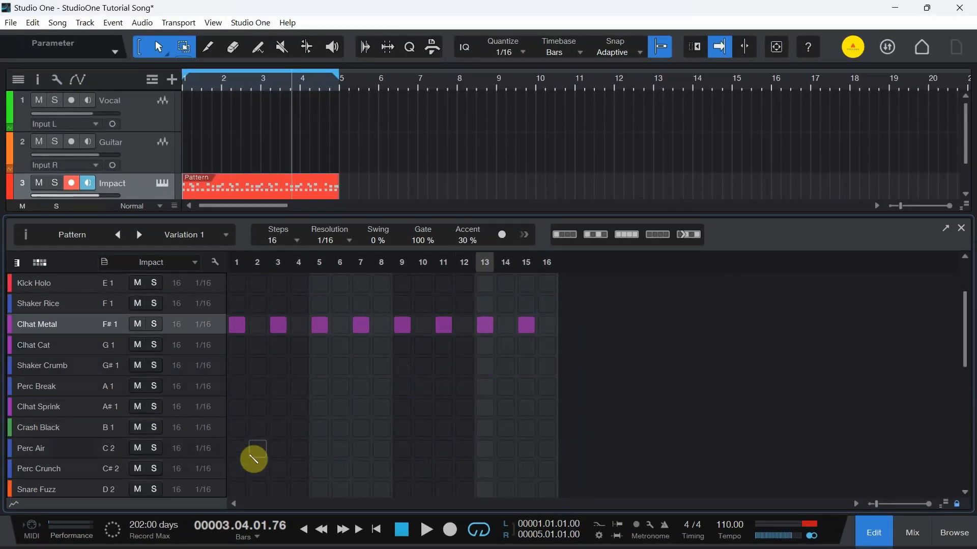
left_click(241, 454)
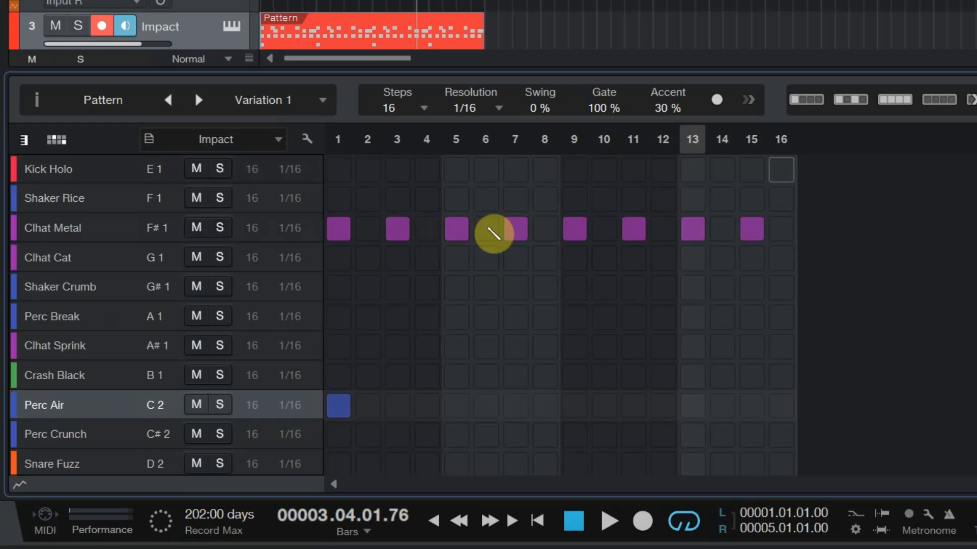
left_click(811, 103)
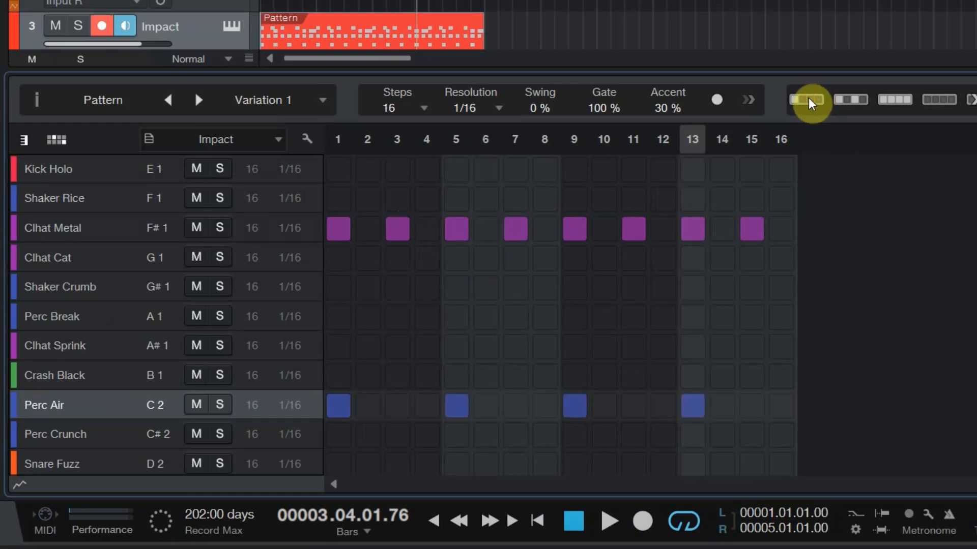
Step: Play back the pattern with the Perc Air part while checking its rows, and stop playback
left_click(610, 520)
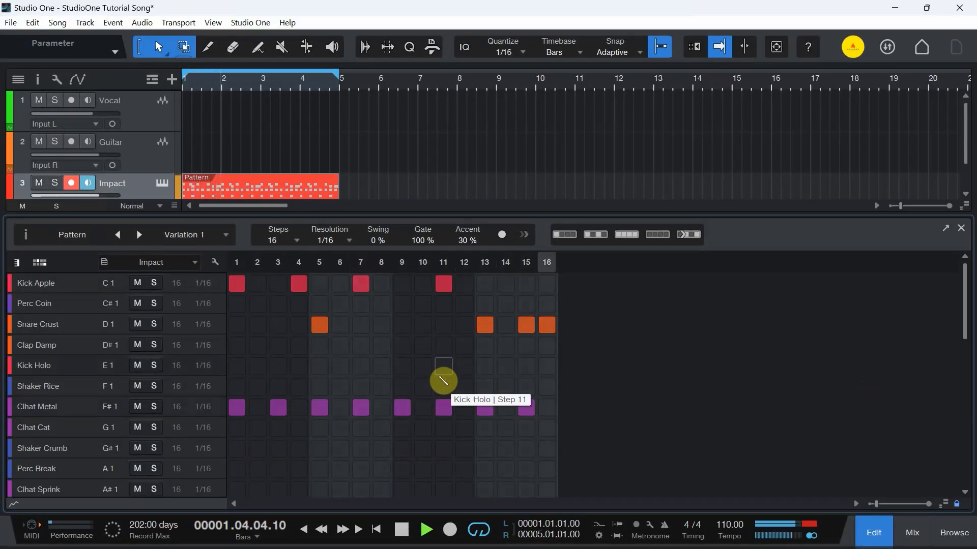
scroll(408, 402, "down", 4)
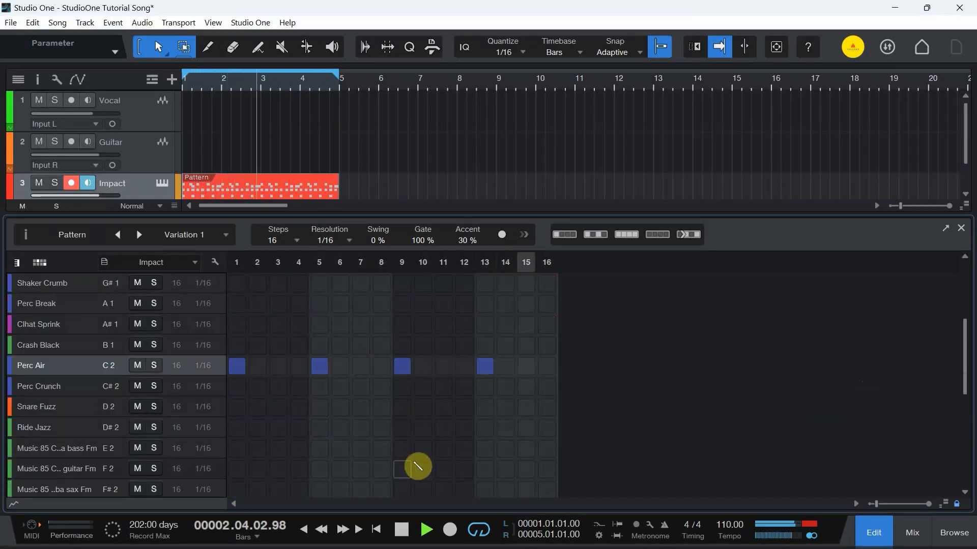
left_click(401, 529)
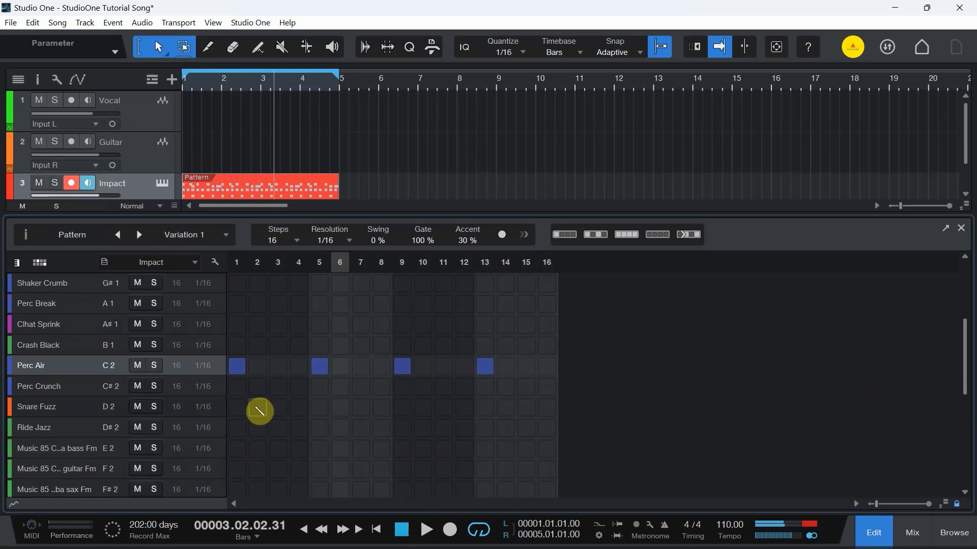
Step: Show the velocity lane for the Perc Air steps below the pattern grid
left_click(14, 503)
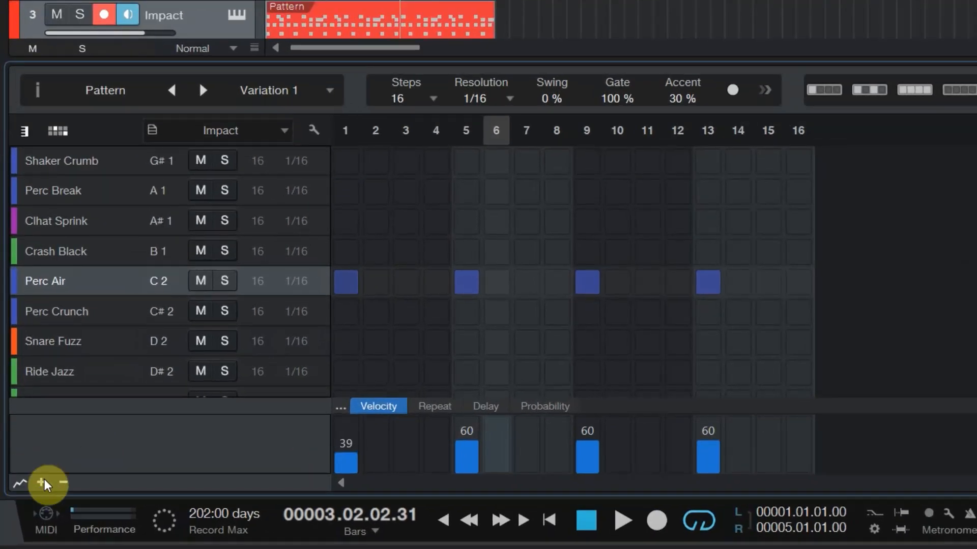
left_click(18, 483)
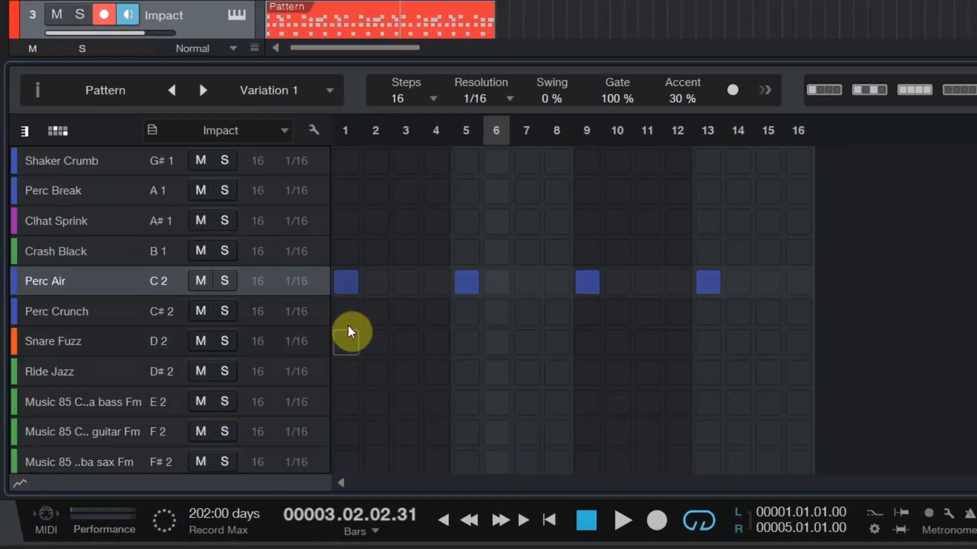
left_click(19, 484)
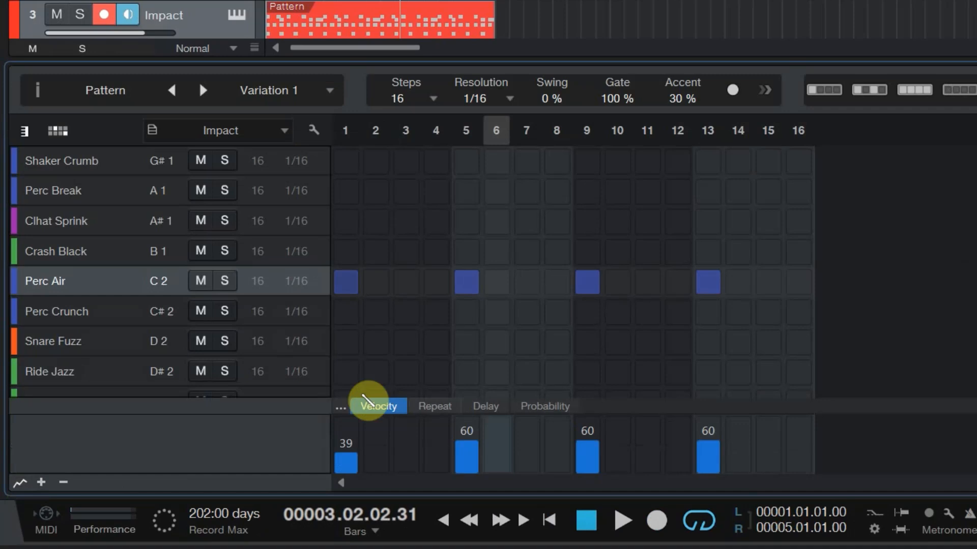
Step: Set the Perc Air velocities to 26 on step 1, 75 on step 5, 68 on step 9 and 39 on step 13
left_click(346, 452)
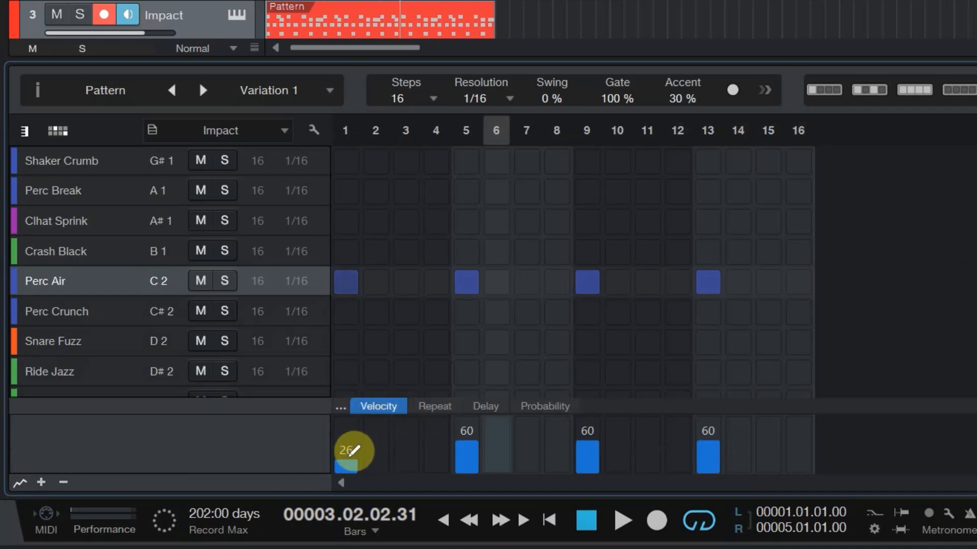
left_click_drag(471, 433, 475, 425)
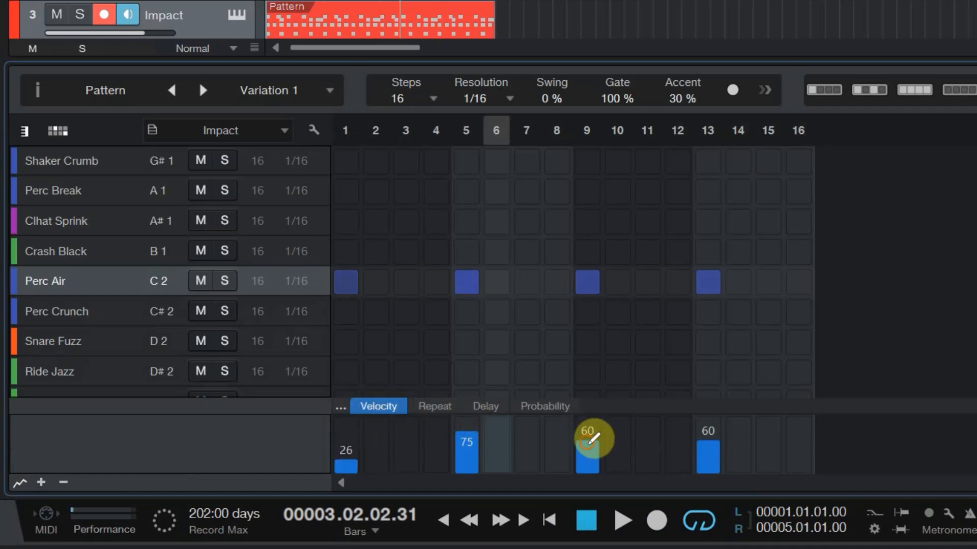
left_click(712, 441)
left_click_drag(717, 444, 680, 451)
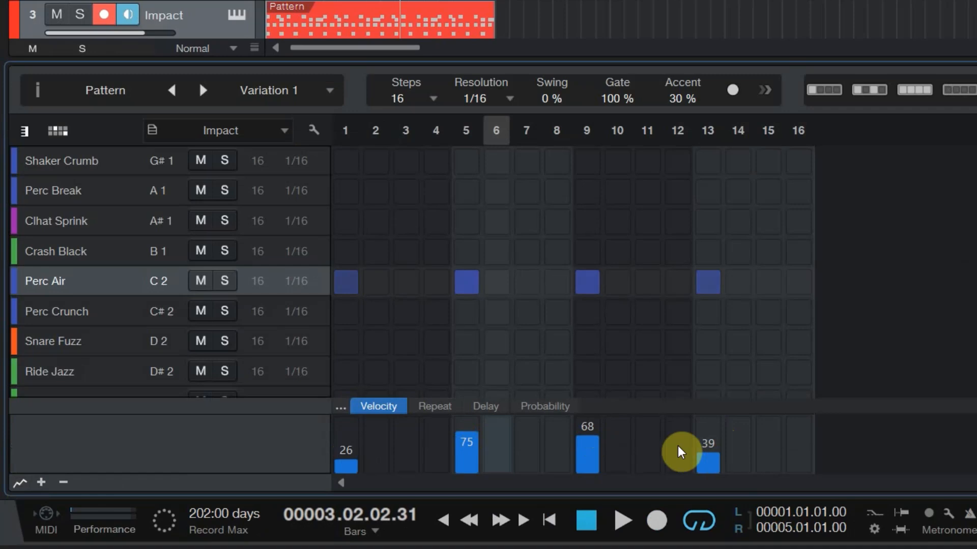
Step: Look at the Perc Air repeat values, return to the velocities and listen to the pattern with its varied velocities
left_click(436, 407)
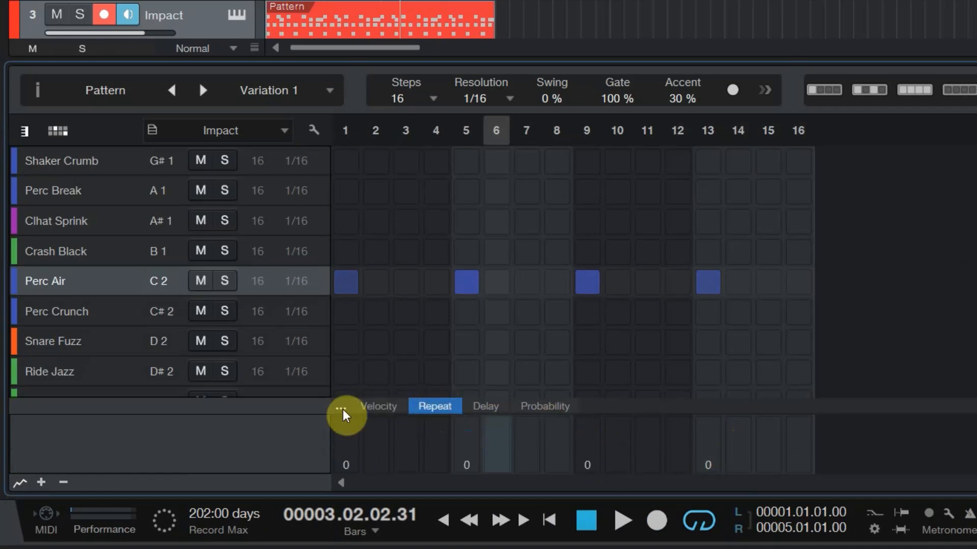
left_click(375, 408)
left_click(621, 519)
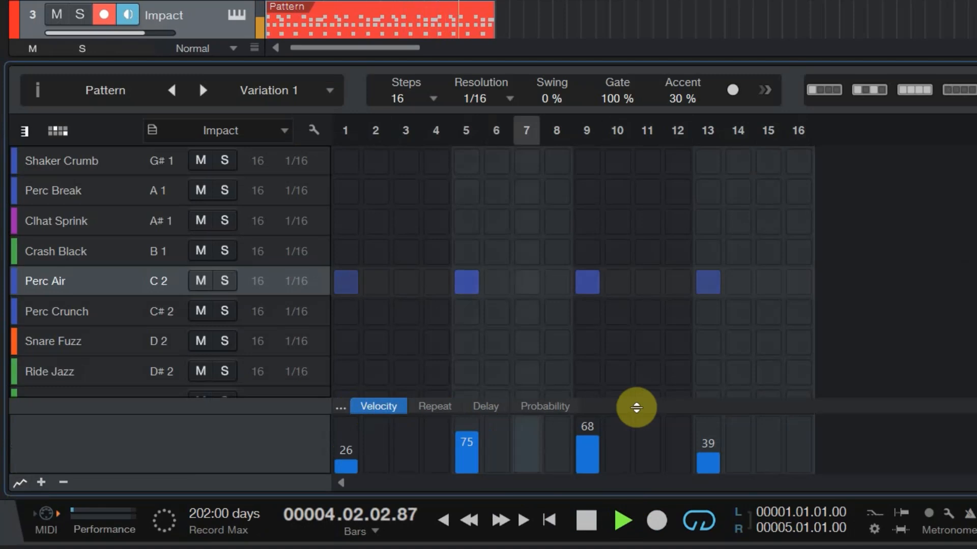
left_click(586, 520)
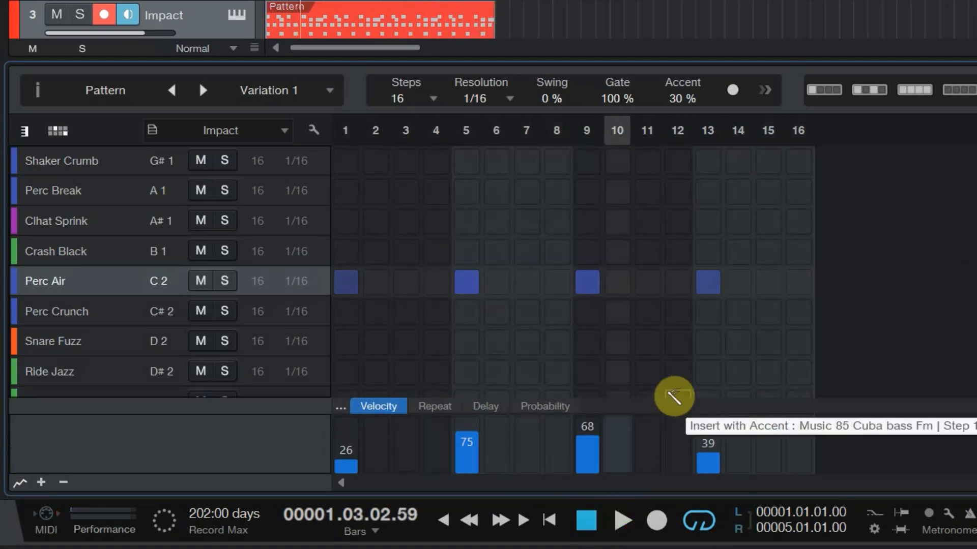
Step: Undo the velocity changes made to the Perc Air steps
key("ctrl+z")
key("ctrl+z")
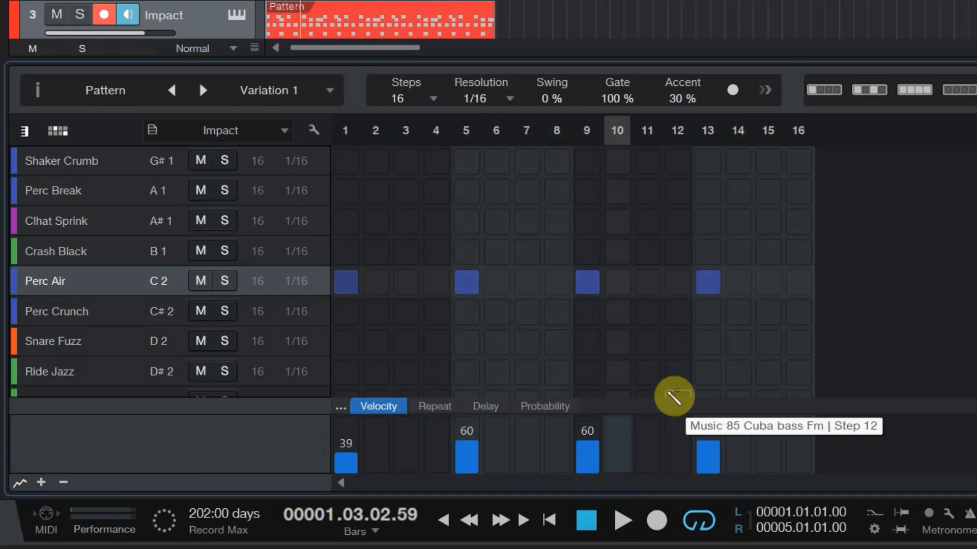
key("ctrl+z")
Step: Set the Perc Air repeats to 2 on steps 1, 5 and 9, and listen to the pattern from the start
left_click(435, 406)
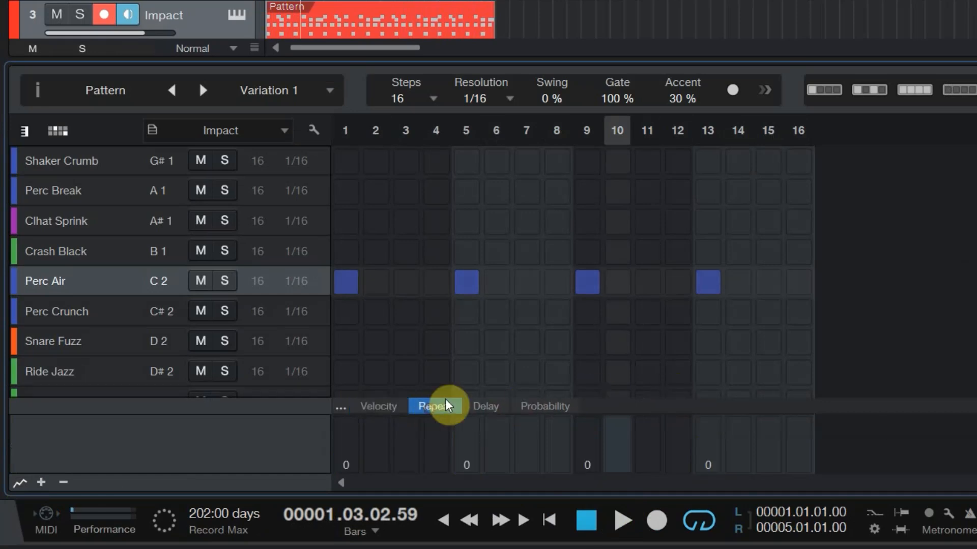
scroll(566, 353, "up", 3)
scroll(566, 352, "up", 5)
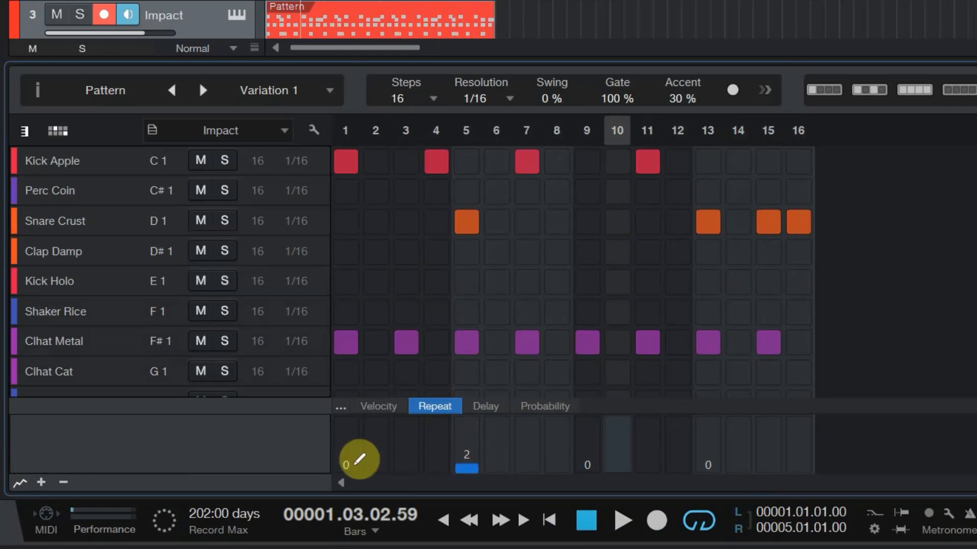
left_click(595, 463)
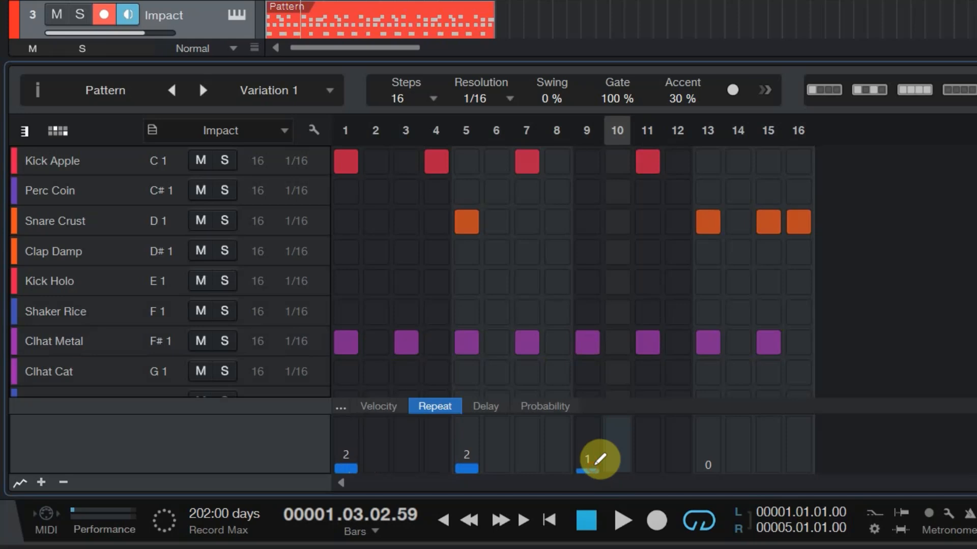
left_click(550, 519)
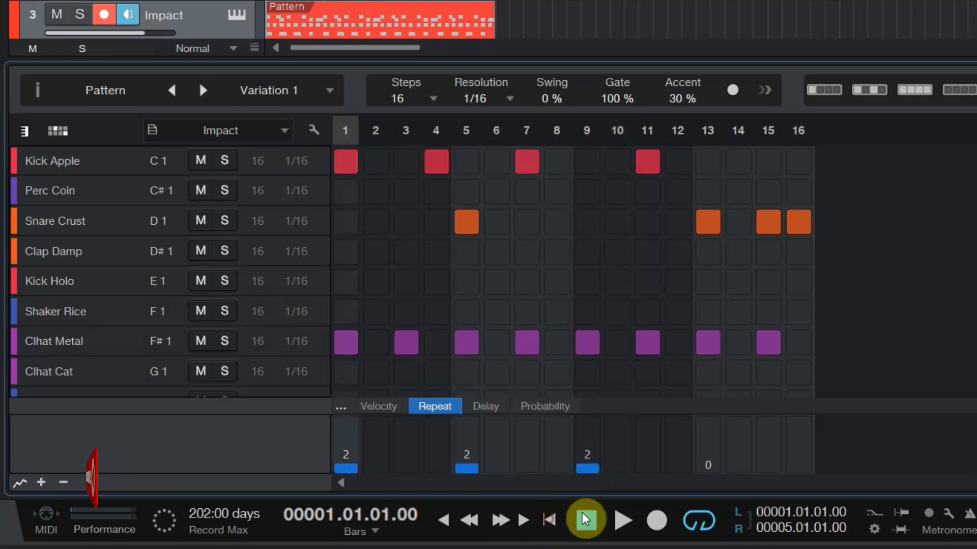
left_click(623, 520)
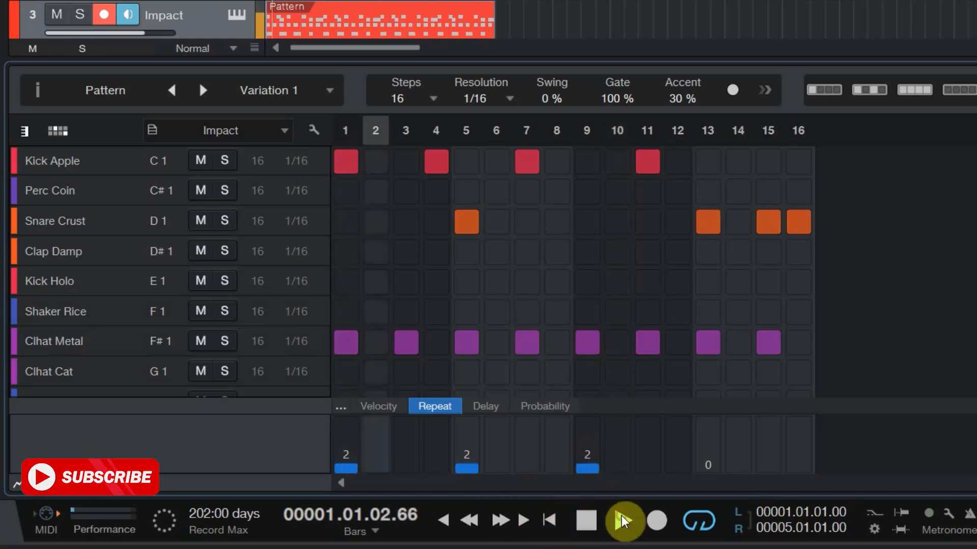
left_click(587, 523)
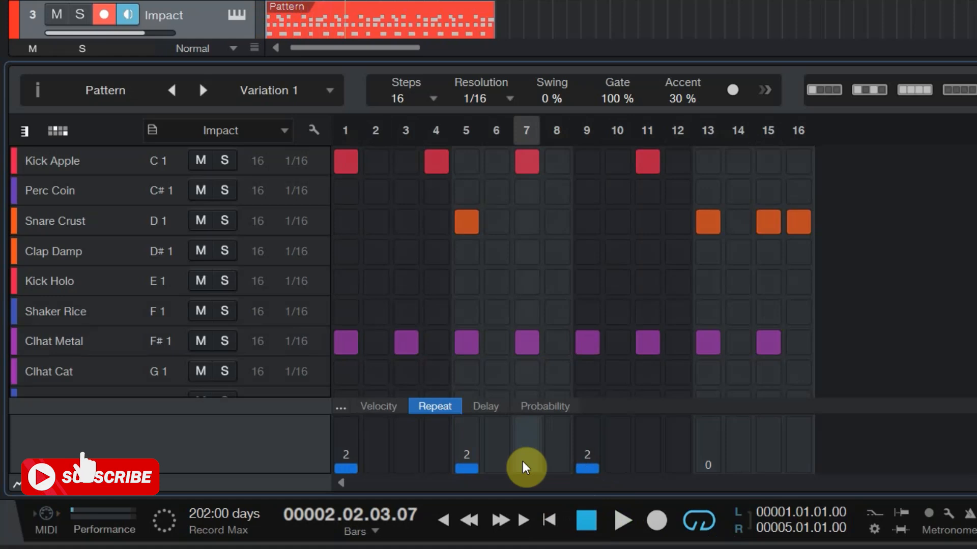
Step: Undo the repeat changes made to the Perc Air steps
key("ctrl+z")
key("ctrl+z")
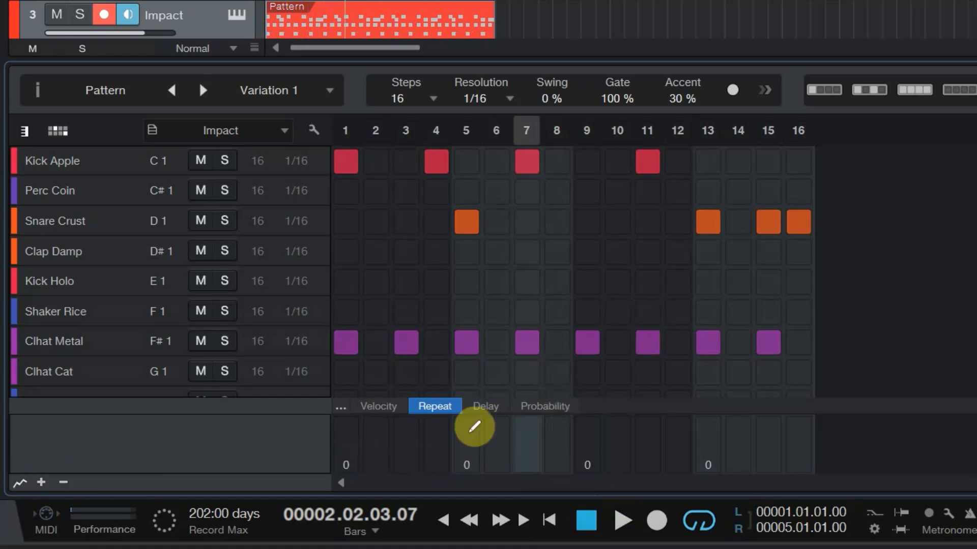
Step: Look at the Perc Air delay values, try a lower probability on step 13, restore it to 100% and return to the velocities
left_click(498, 410)
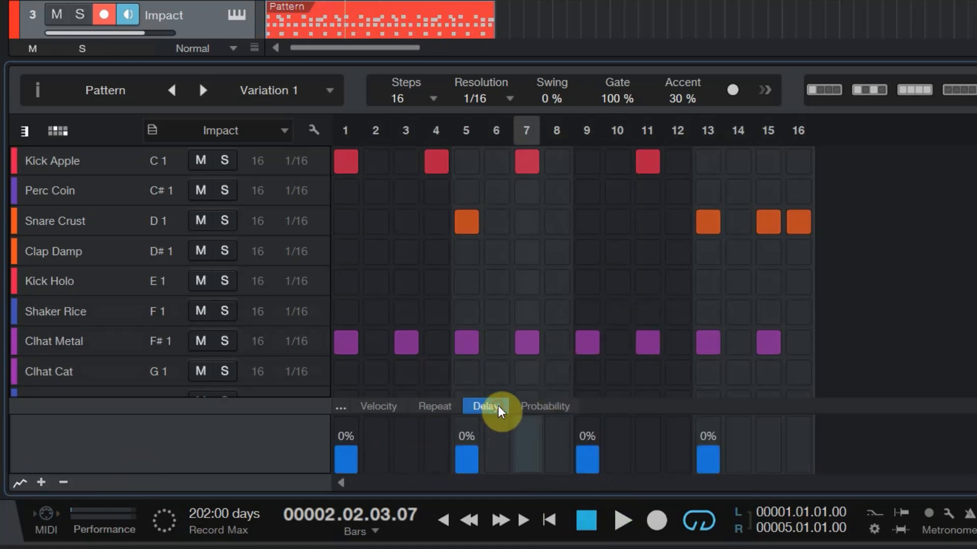
left_click(549, 410)
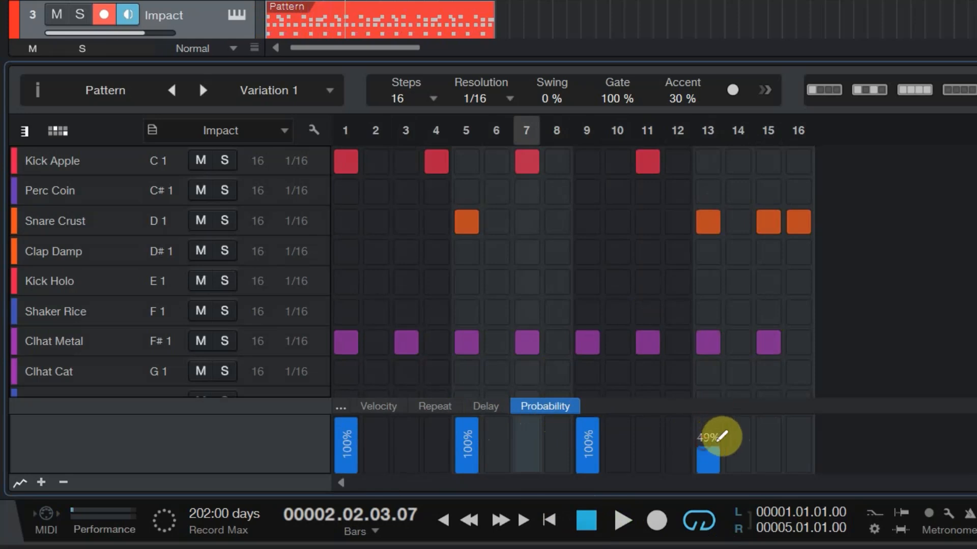
left_click_drag(716, 440, 716, 406)
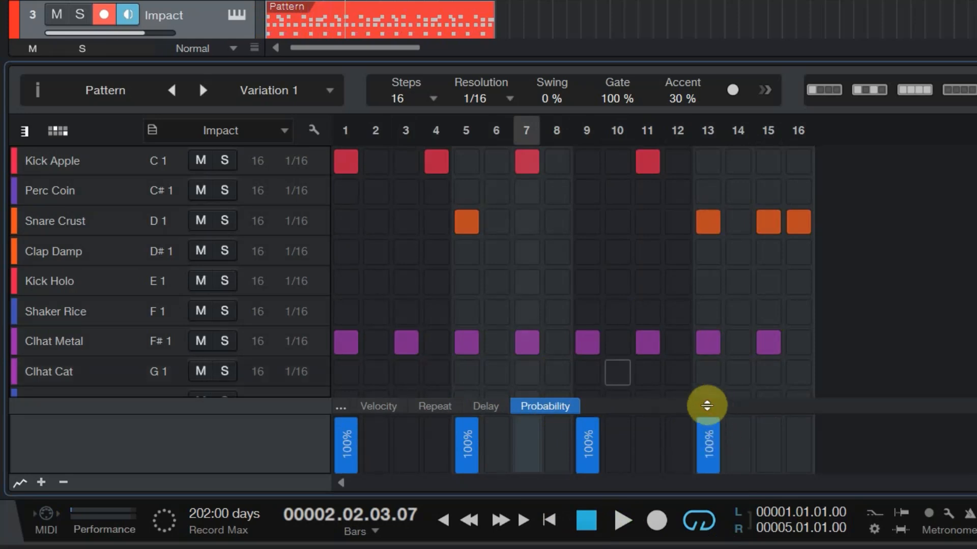
left_click(377, 406)
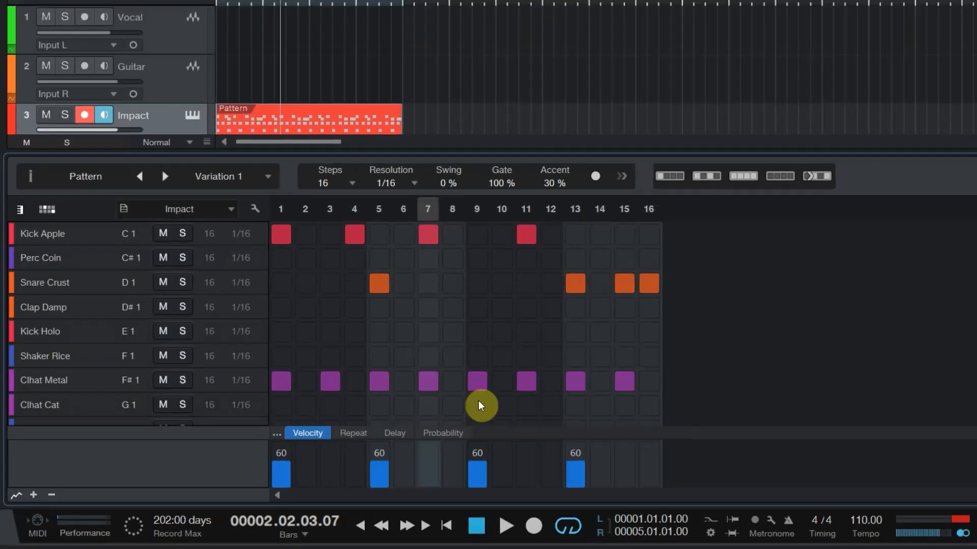
left_click(548, 519)
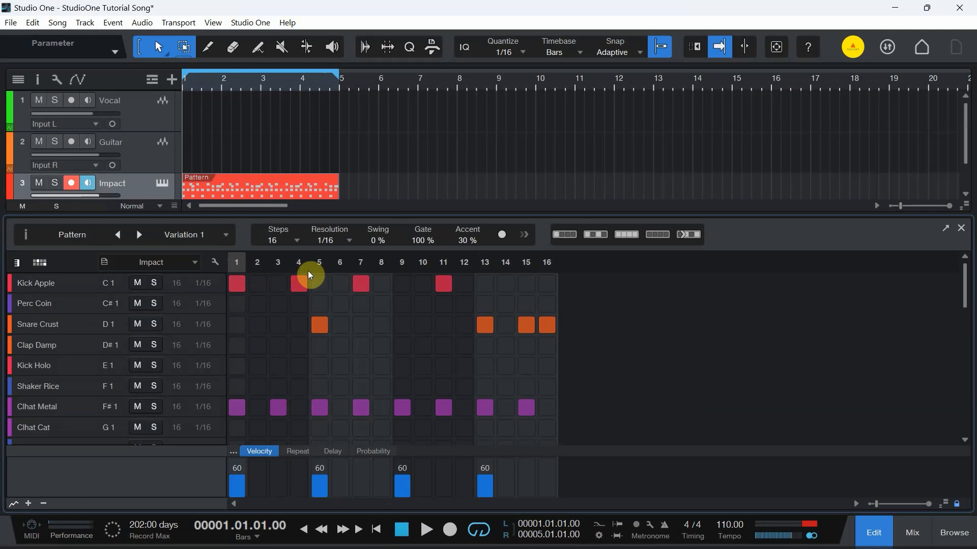
Step: Extend the pattern to 32 steps and remove the Snare Crust hits on steps 15 and 16
left_click(546, 324)
left_click(298, 241)
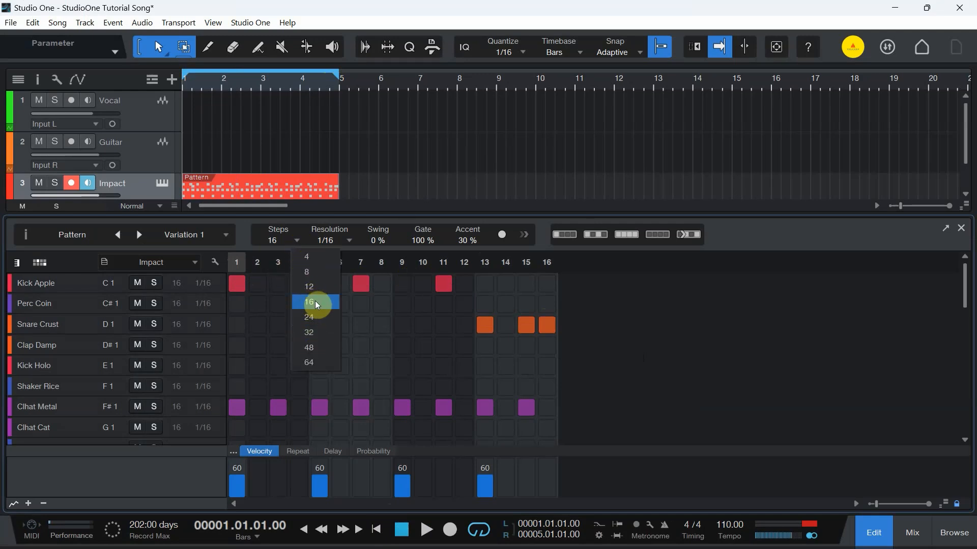
left_click(317, 333)
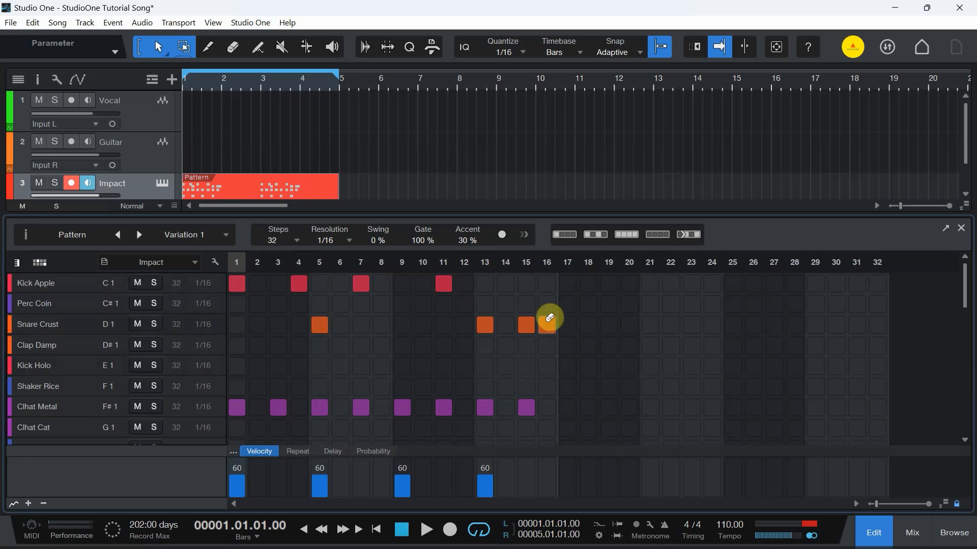
left_click(547, 322)
left_click(529, 325)
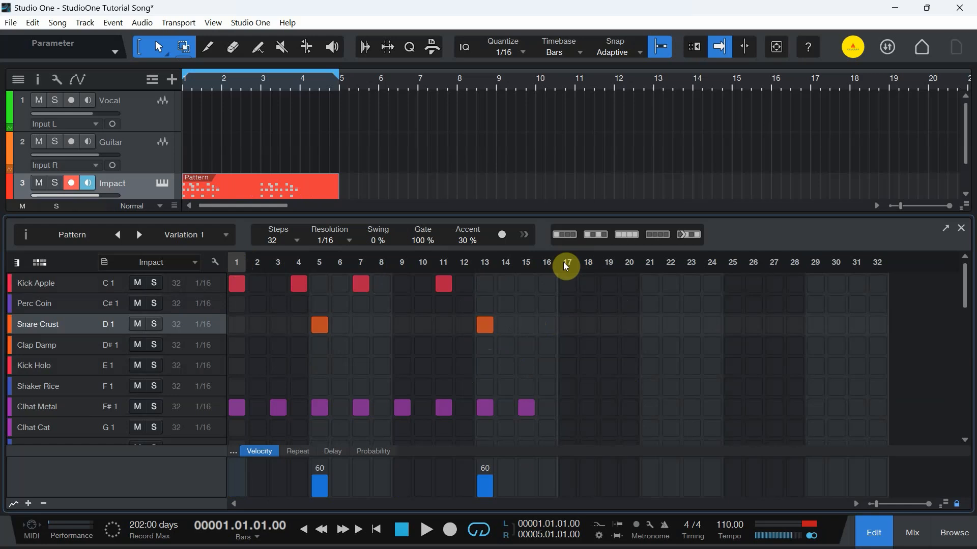
Step: Add Kick Apple hits on steps 17, 20, 23 and 27, and Snare Crust hits on steps 21 and 29
left_click(568, 281)
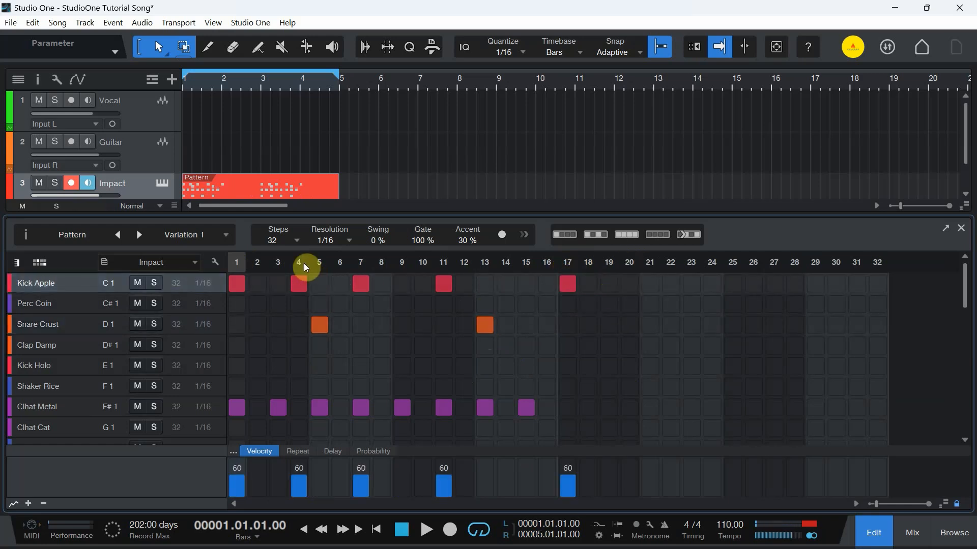
left_click(630, 282)
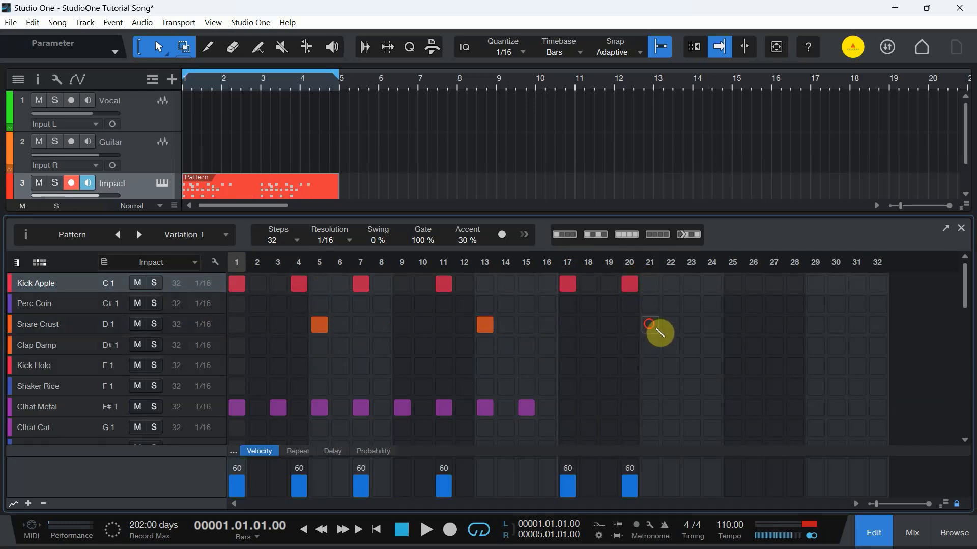
left_click(650, 325)
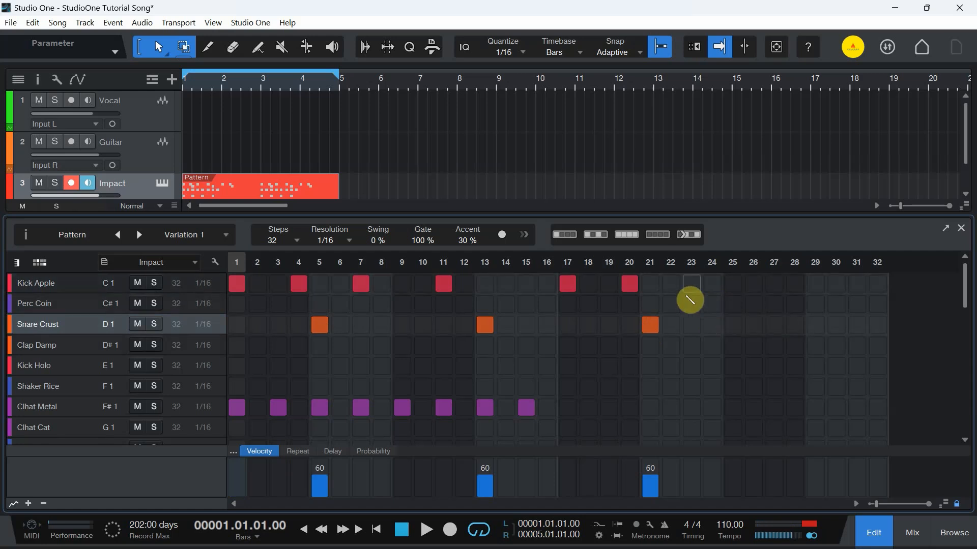
left_click(694, 285)
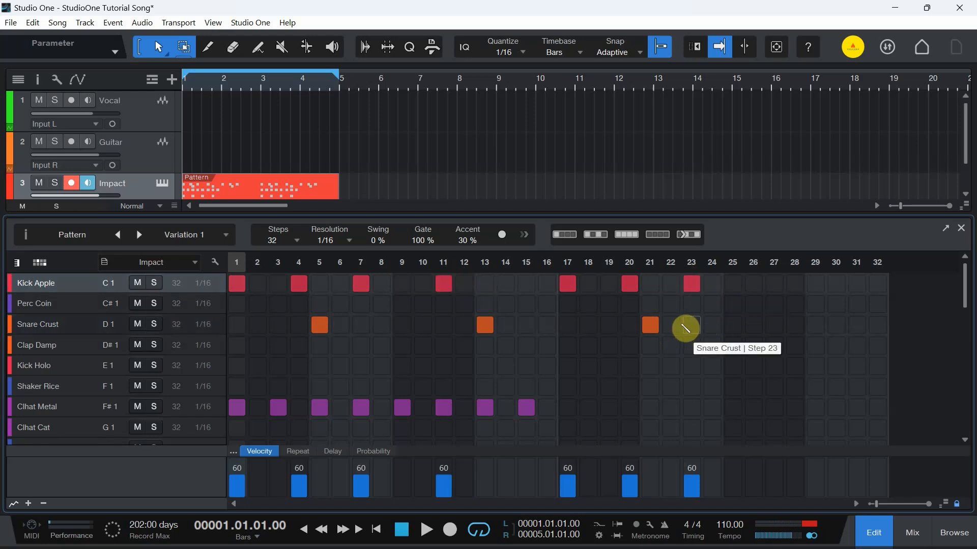
left_click(775, 282)
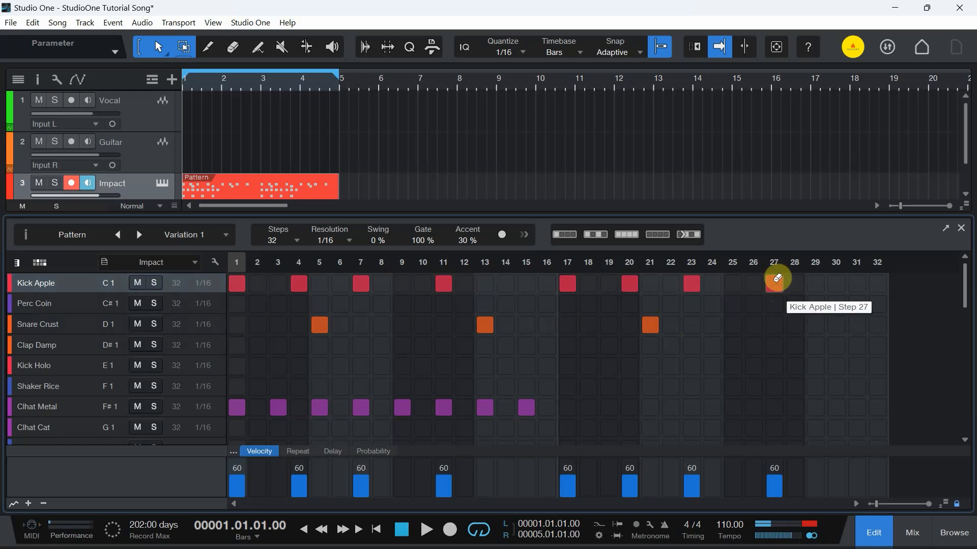
left_click(815, 326)
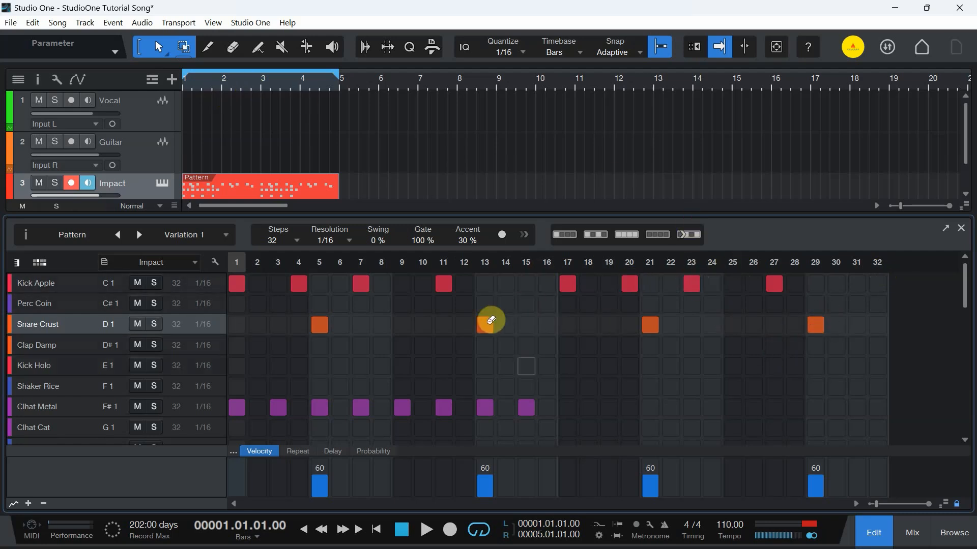
scroll(584, 385, "down", 1)
scroll(585, 381, "up", 1)
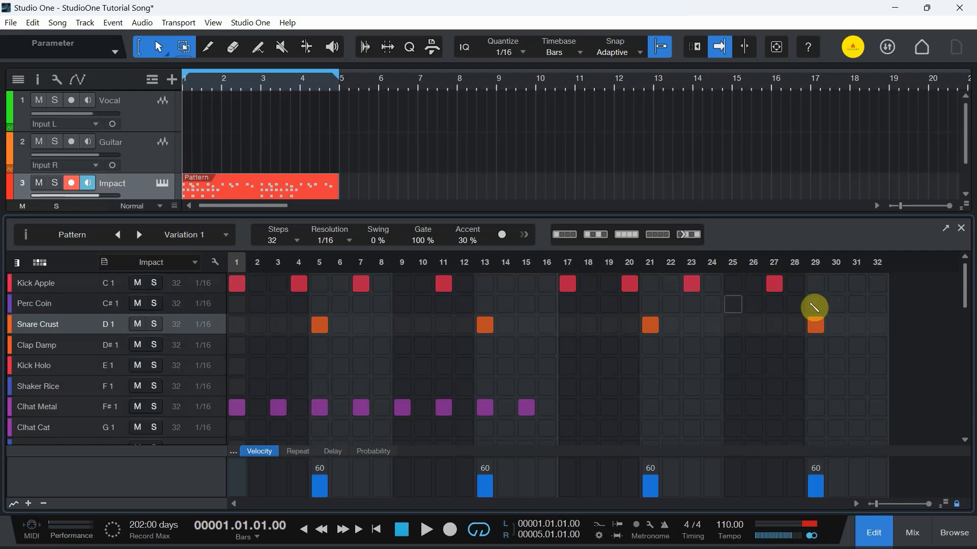
Step: Extend the pattern to 64 steps and fill the whole Clhat Metal row with hits on every second step
left_click(295, 240)
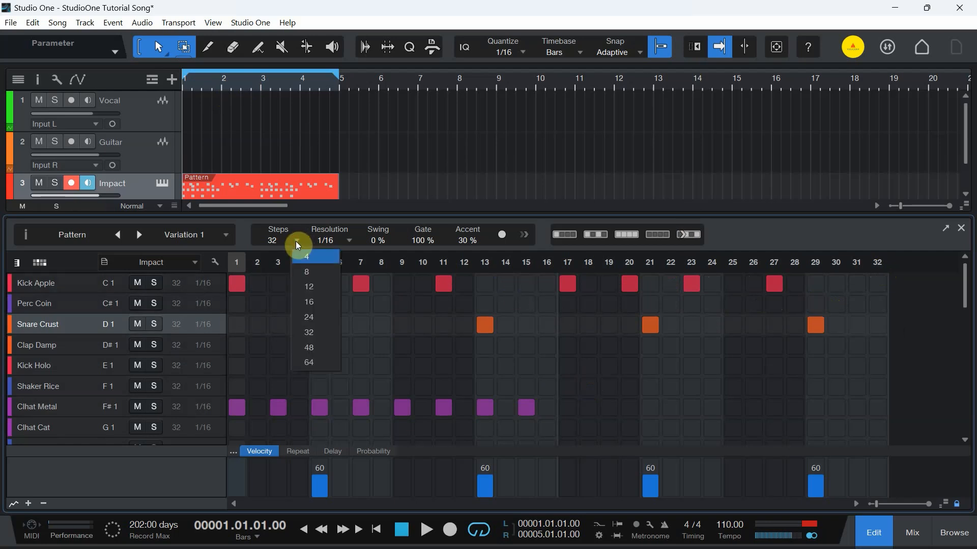
left_click(313, 364)
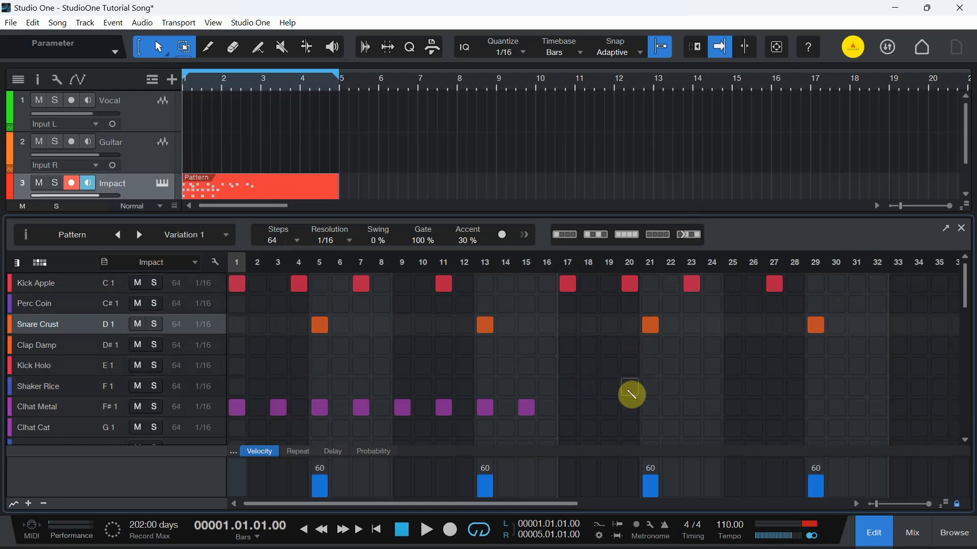
left_click(242, 405)
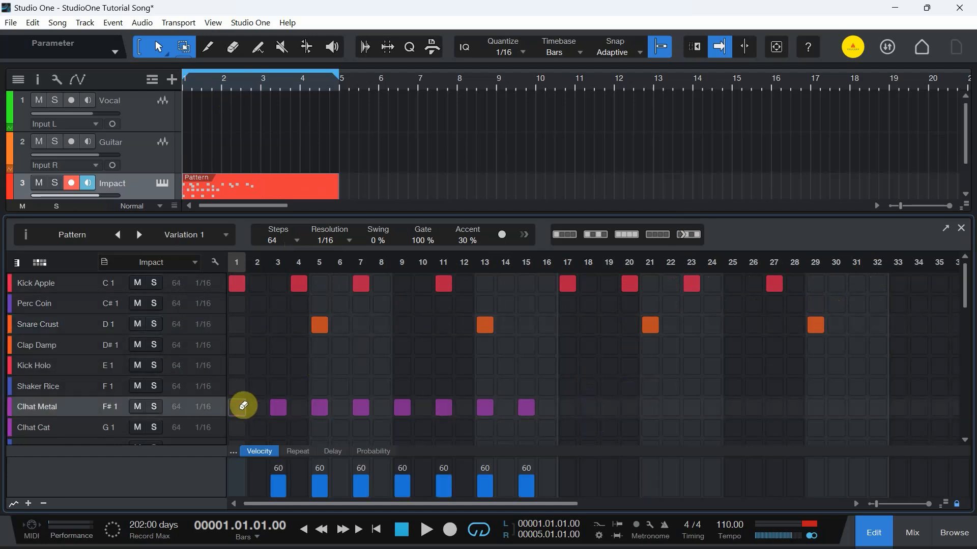
left_click(243, 410)
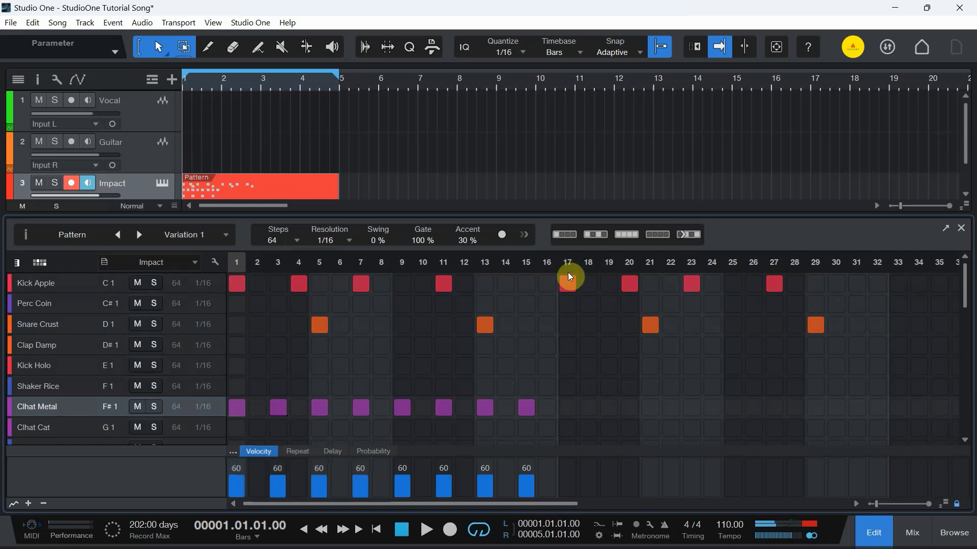
left_click(596, 235)
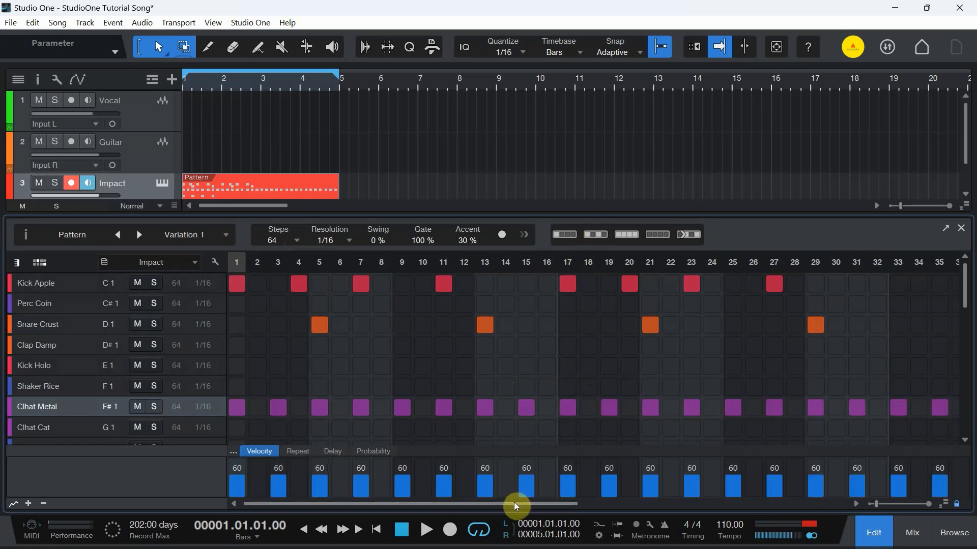
Step: Hide the velocity lane and add Kick Apple hits on steps 33, 36, 39 and 43, and Snare Crust hits on steps 37 and 45
left_click(16, 502)
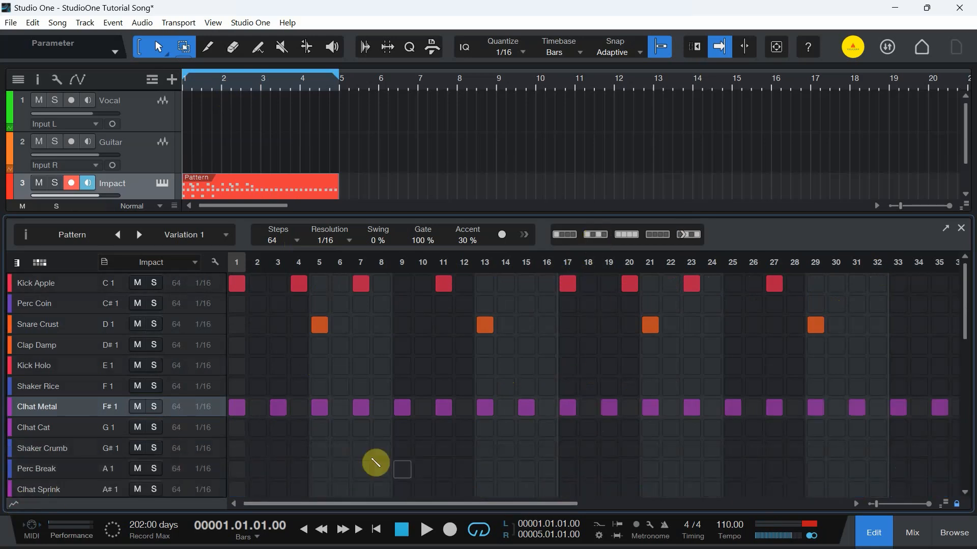
left_click_drag(391, 503, 659, 510)
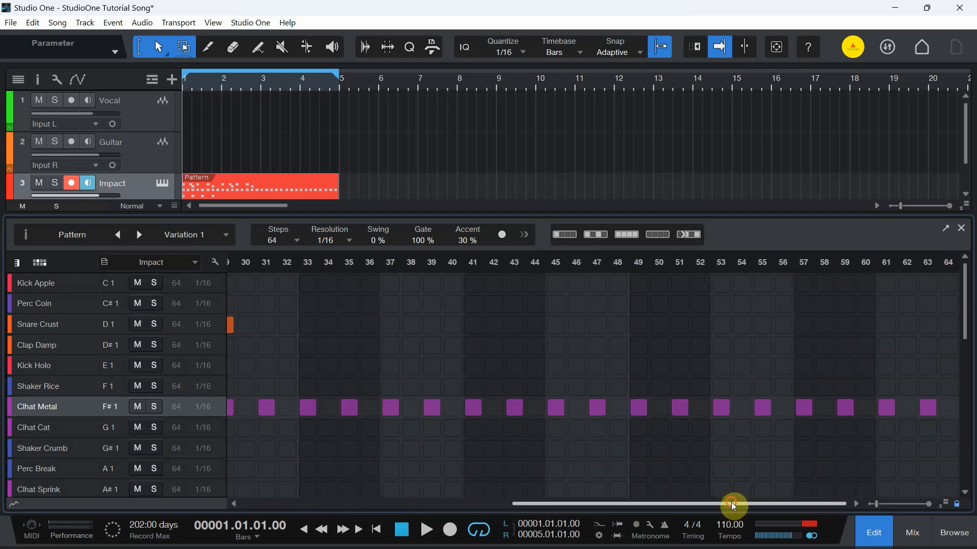
left_click_drag(731, 505, 592, 503)
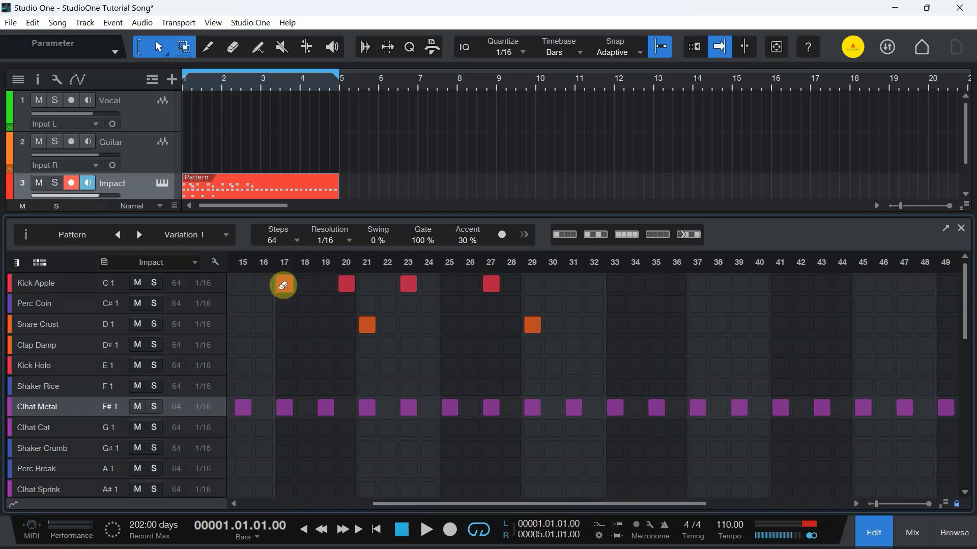
left_click_drag(497, 503, 368, 504)
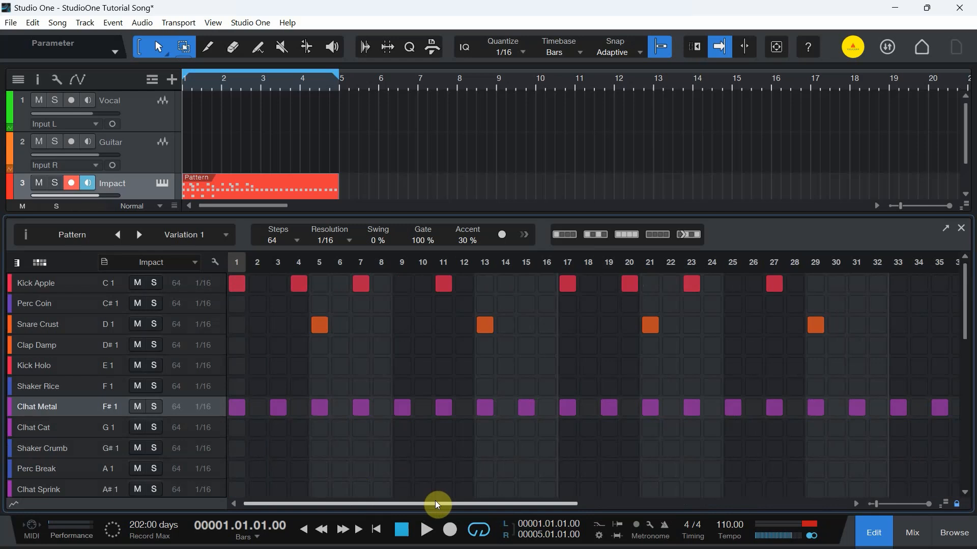
left_click_drag(435, 503, 569, 504)
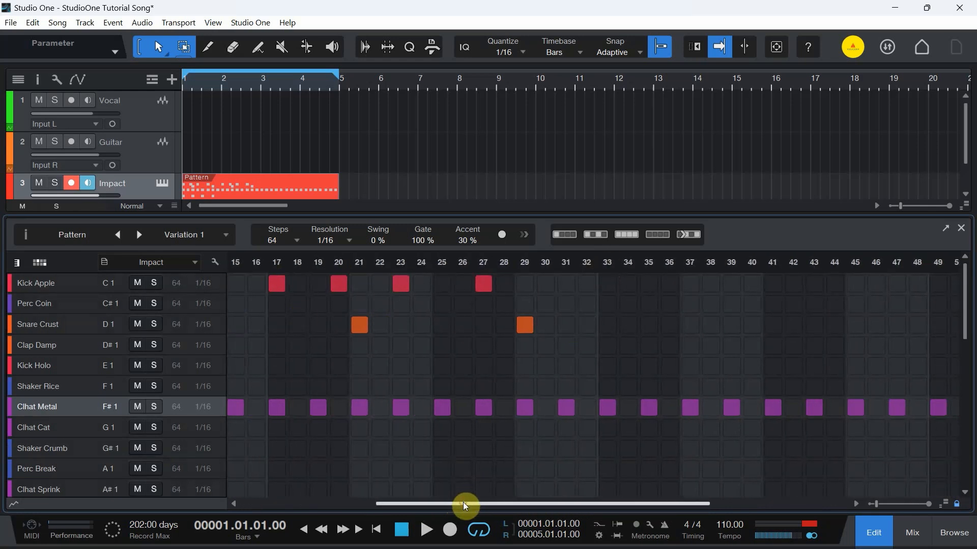
left_click_drag(466, 502, 481, 502)
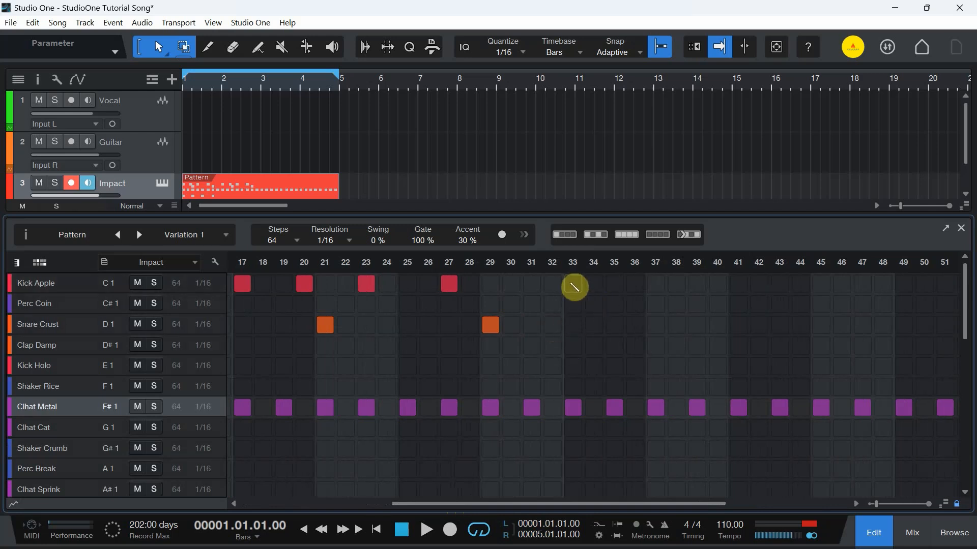
left_click(573, 284)
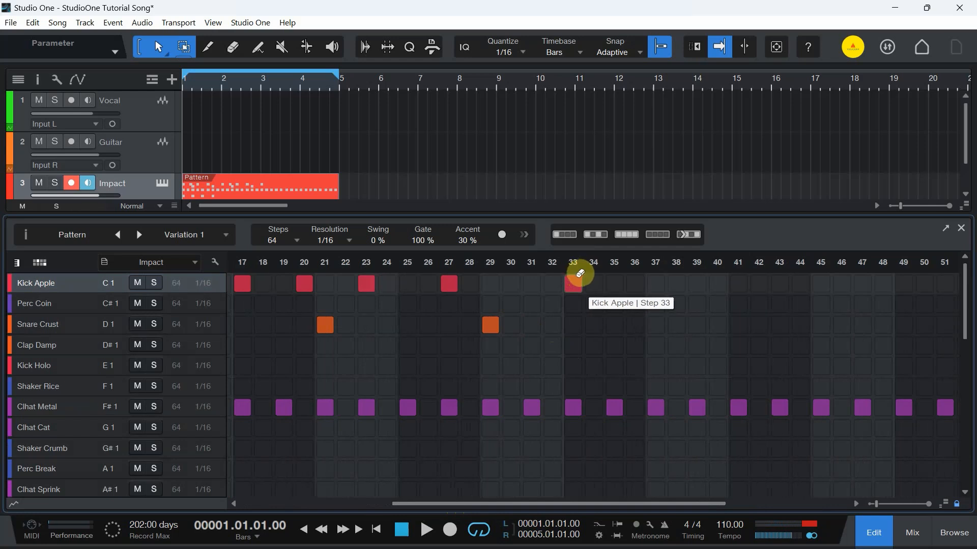
left_click(638, 283)
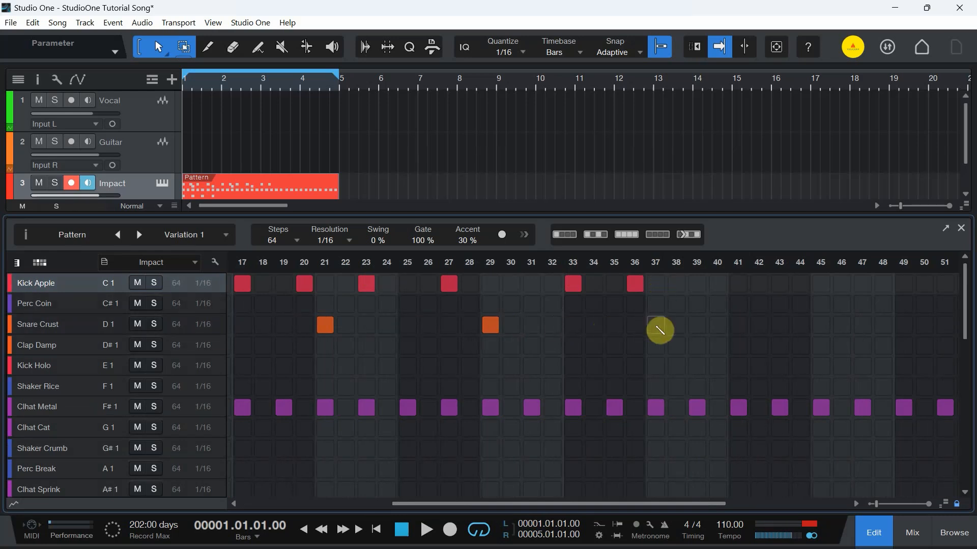
left_click(656, 325)
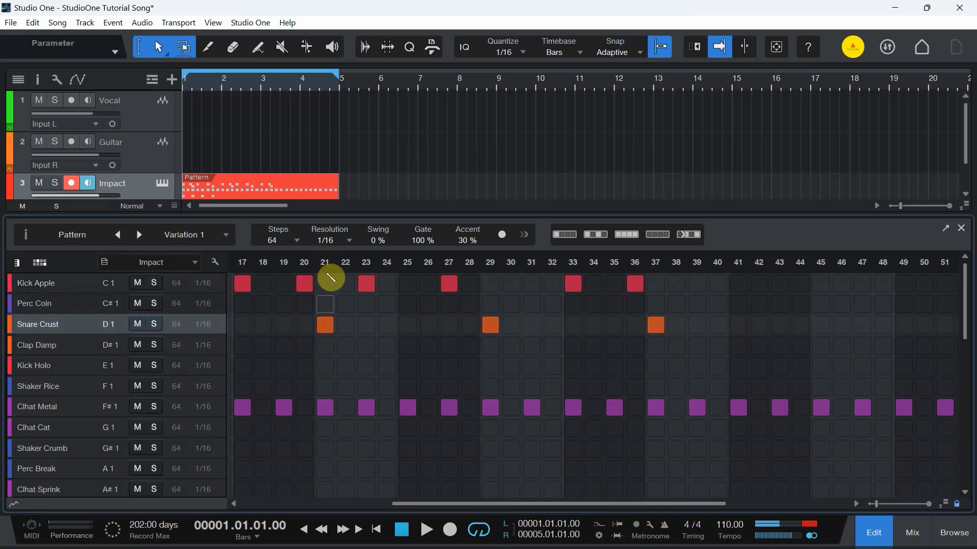
mouse_move(458, 503)
left_mouse_down()
mouse_move(308, 505)
mouse_move(477, 504)
left_mouse_up()
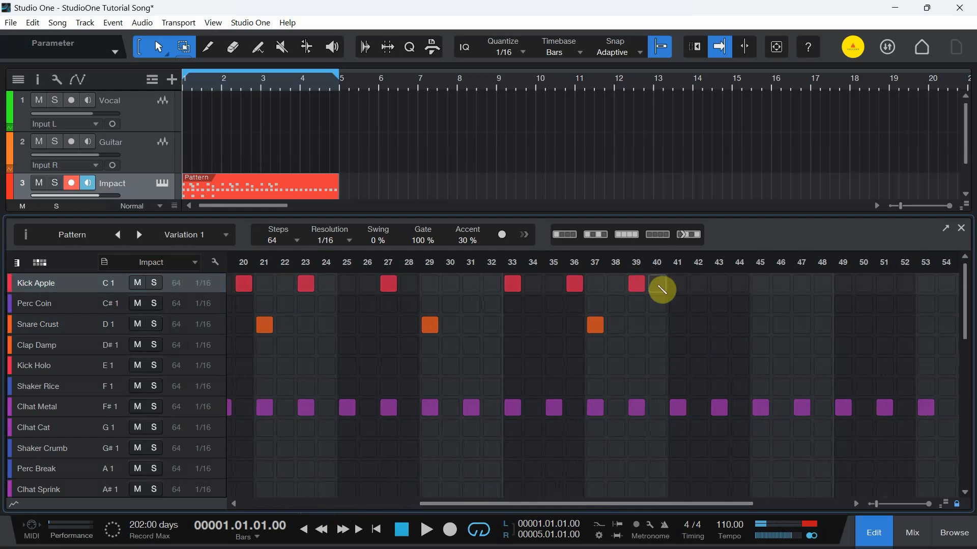
left_click(719, 280)
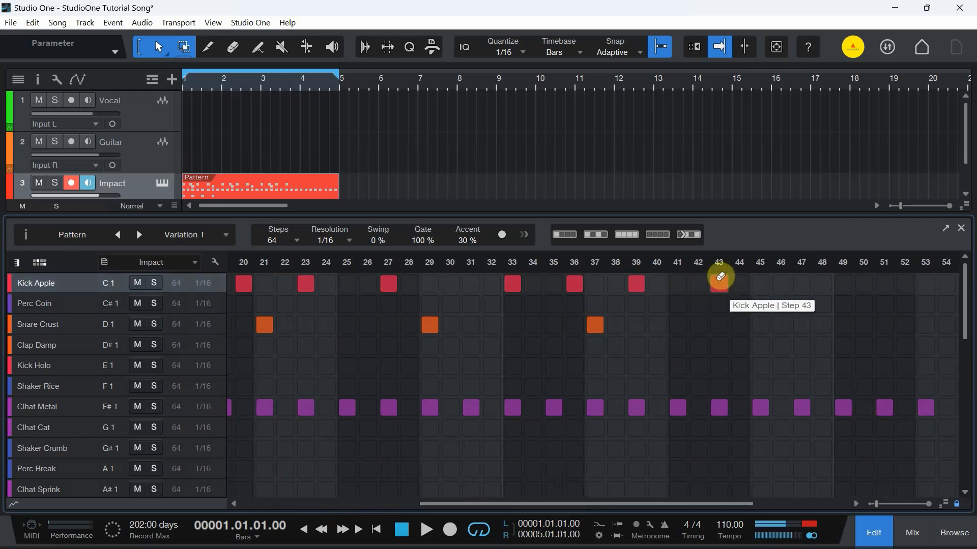
left_click(759, 324)
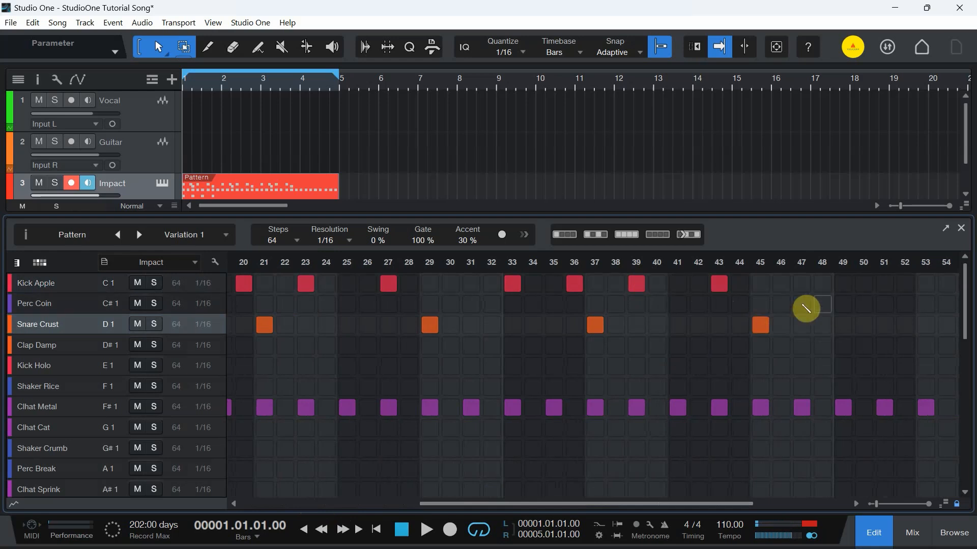
Step: Add Kick Apple hits on steps 49, 52, 55 and 57 and Snare Crust hits on steps 53 and 59, and play the pattern
left_click(844, 288)
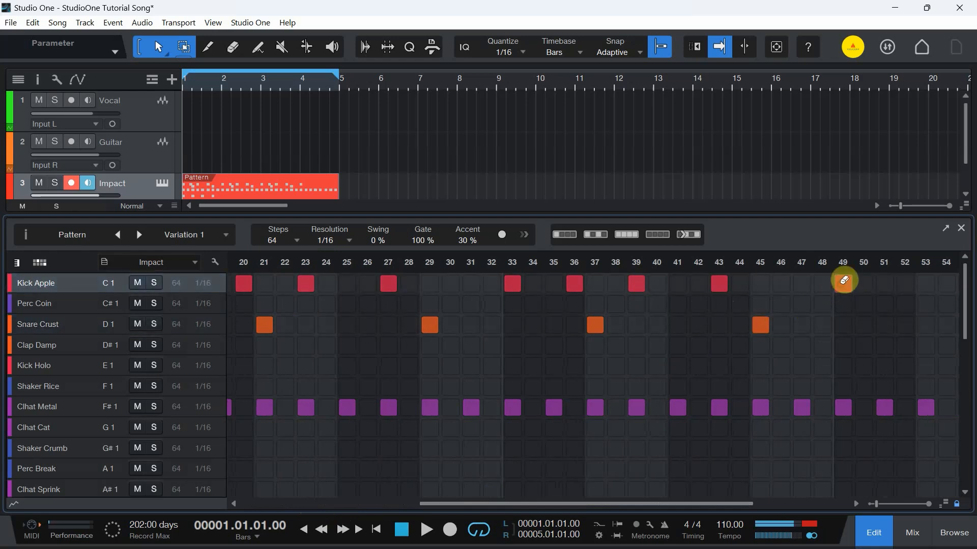
left_click_drag(654, 503, 748, 503)
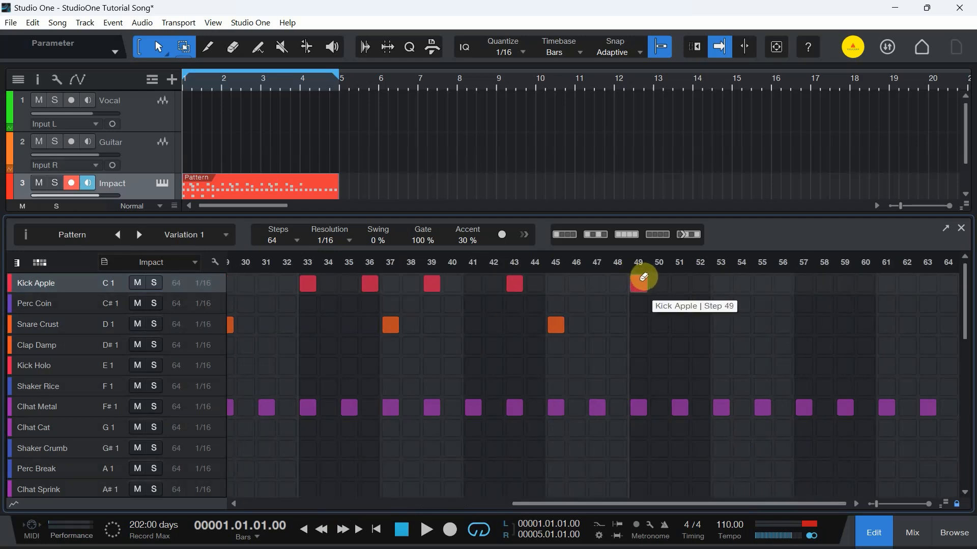
left_click(700, 278)
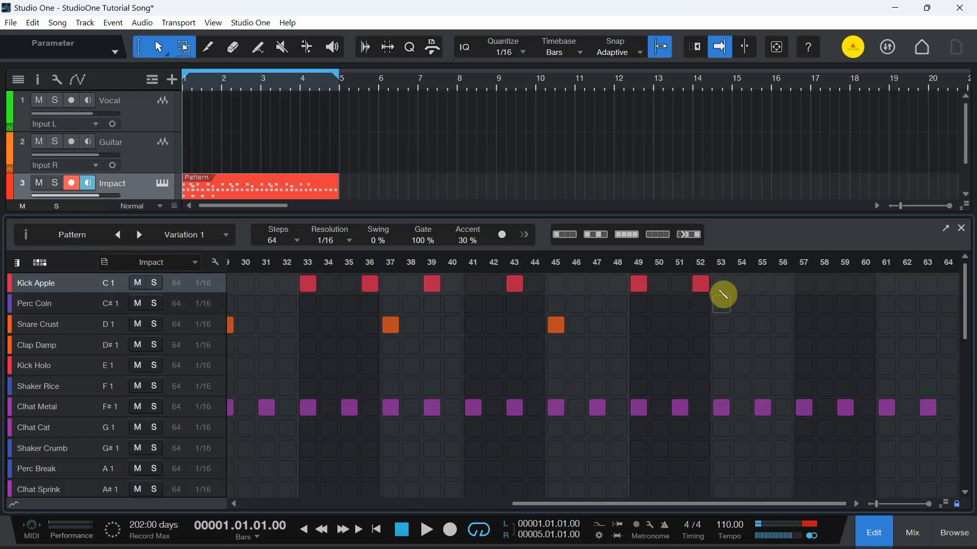
left_click(723, 327)
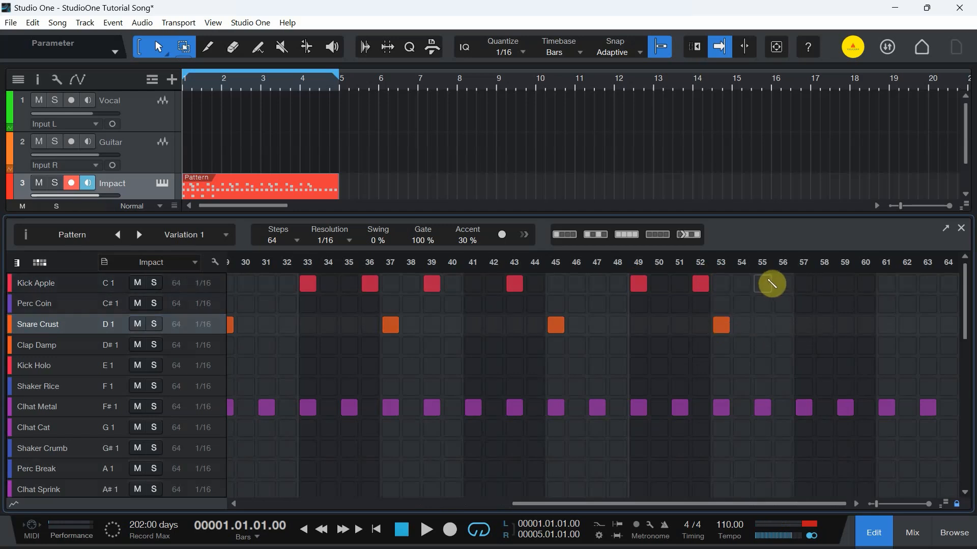
left_click(765, 283)
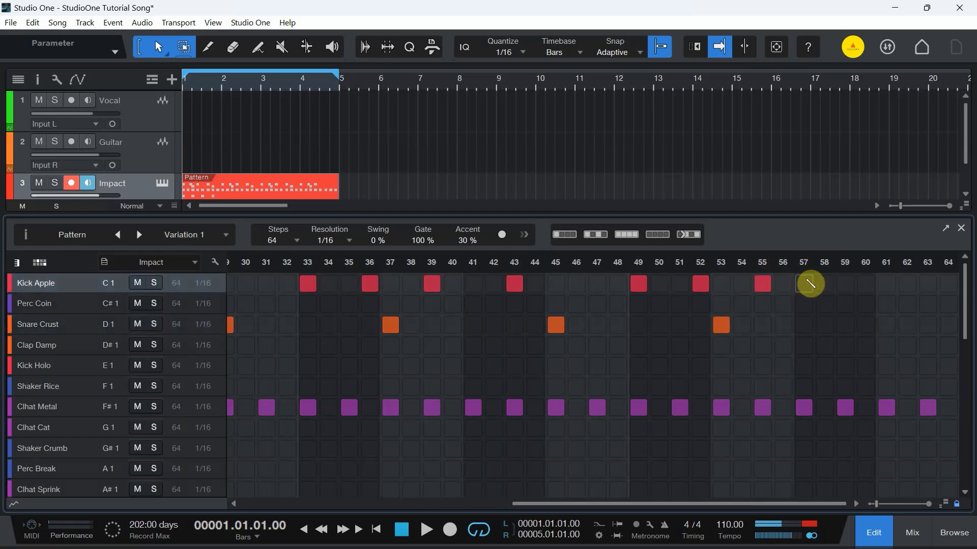
left_click(805, 284)
left_click(844, 325)
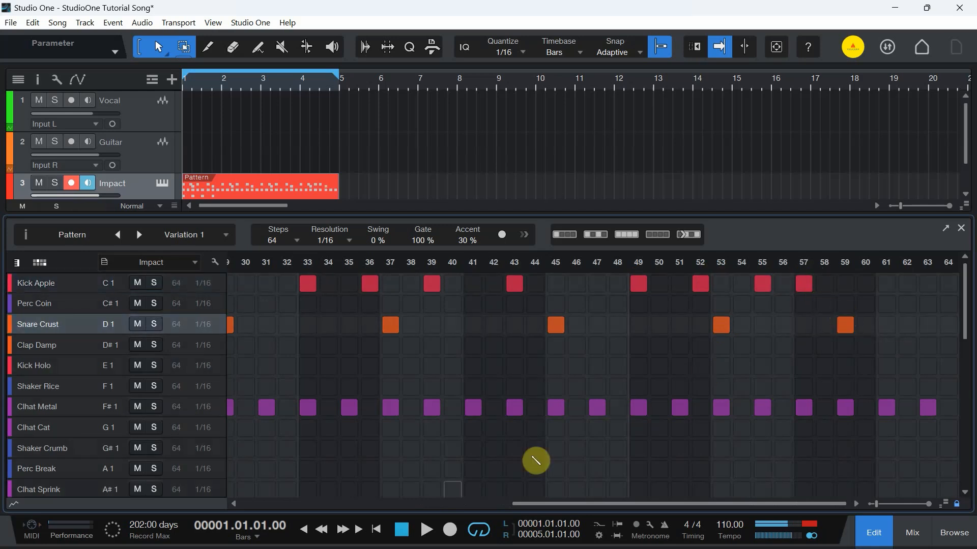
left_click(426, 530)
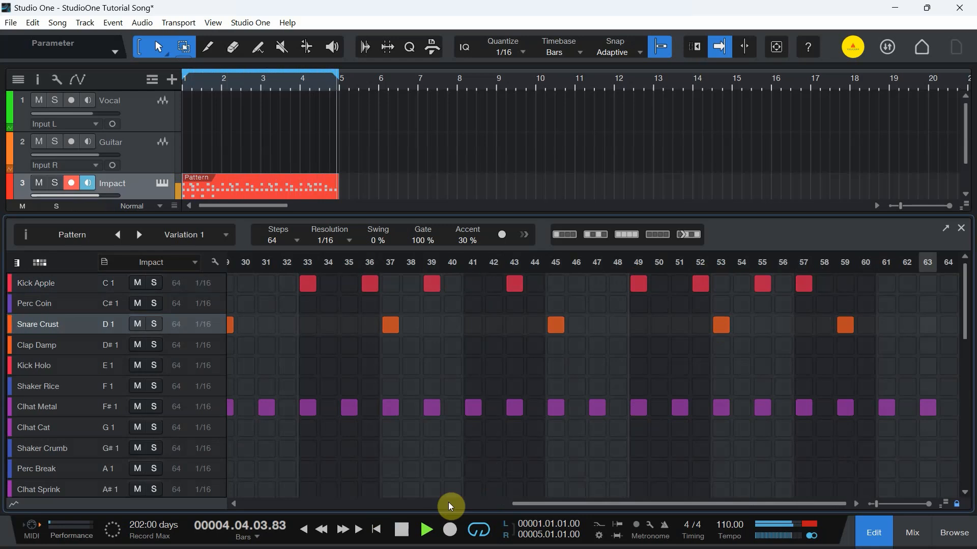
left_click(401, 530)
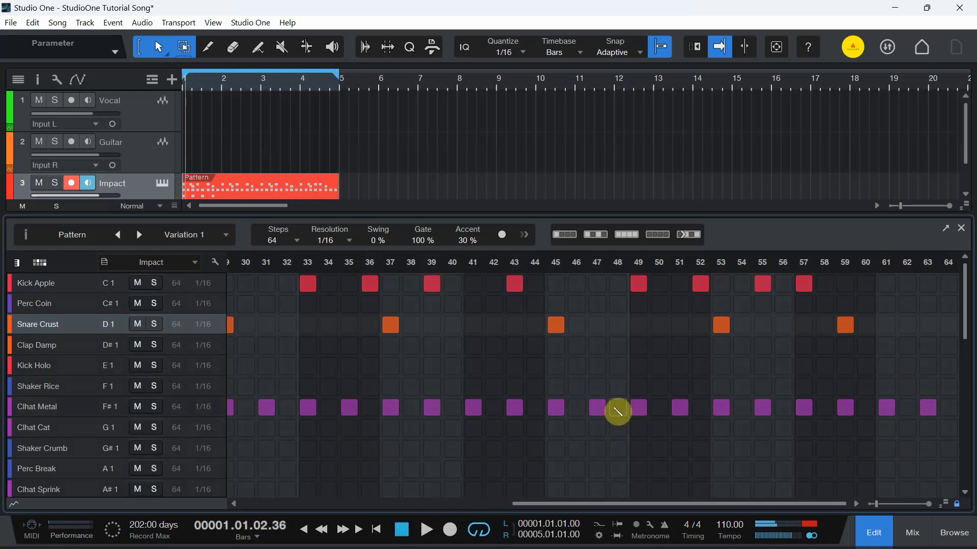
Step: Fill the Perc Air row with hits on every fourth step and remove its hits on steps 49, 53, 57 and 61
scroll(616, 404, "down", 3)
left_click_drag(575, 505, 240, 492)
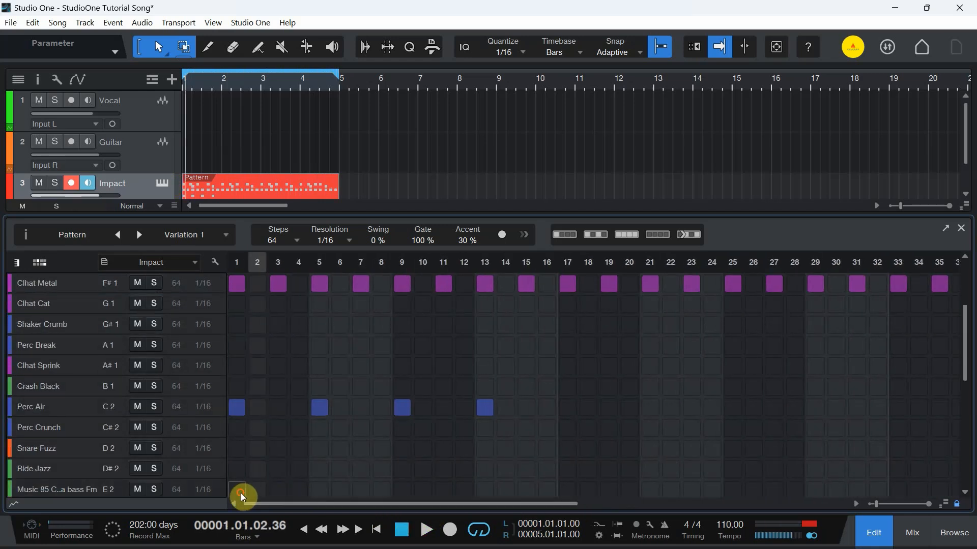
left_click(237, 407)
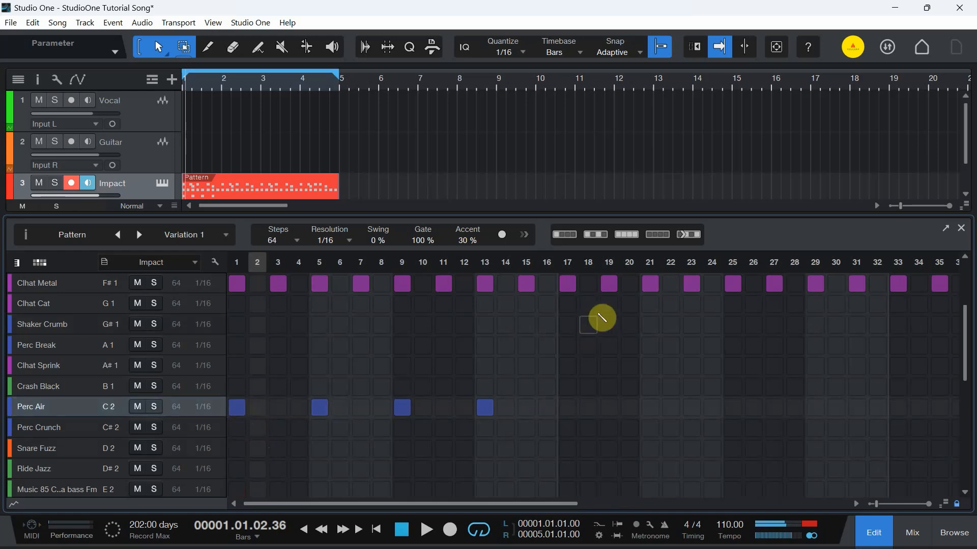
left_click(562, 235)
left_click_drag(476, 503, 791, 498)
left_click(886, 407)
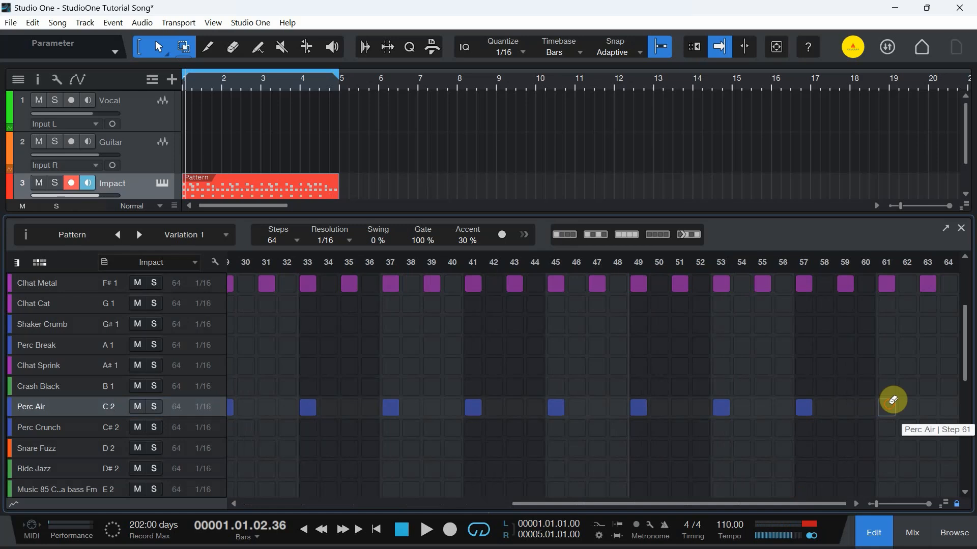
left_click(804, 407)
left_click(721, 408)
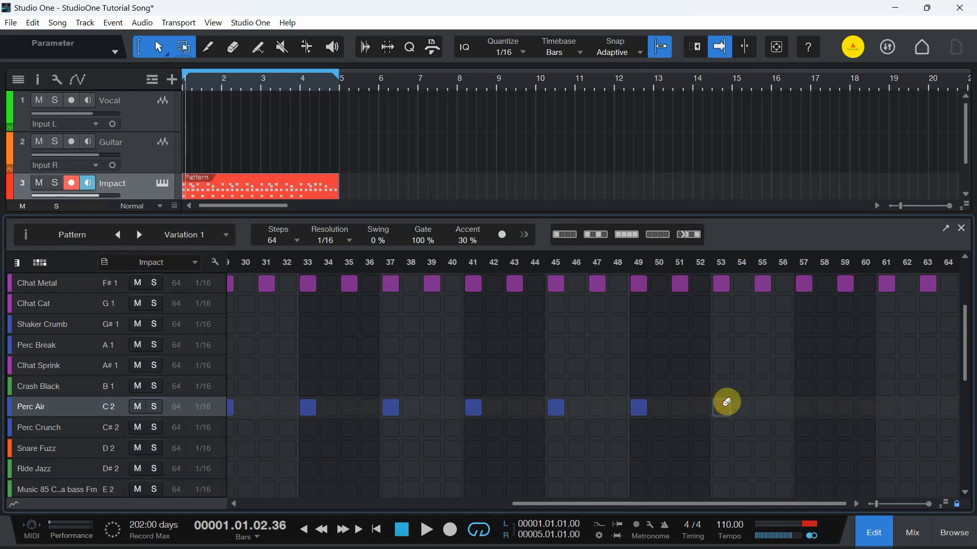
left_click(639, 407)
Step: Look over the drum rows in the last bars and play the pattern from the start
scroll(672, 362, "up", 1)
scroll(671, 362, "up", 5)
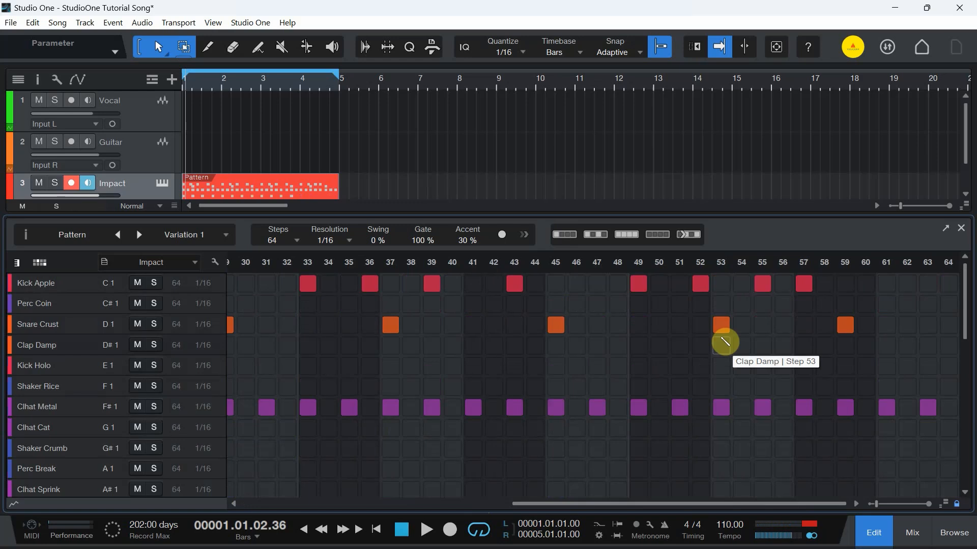
scroll(724, 345, "down", 5)
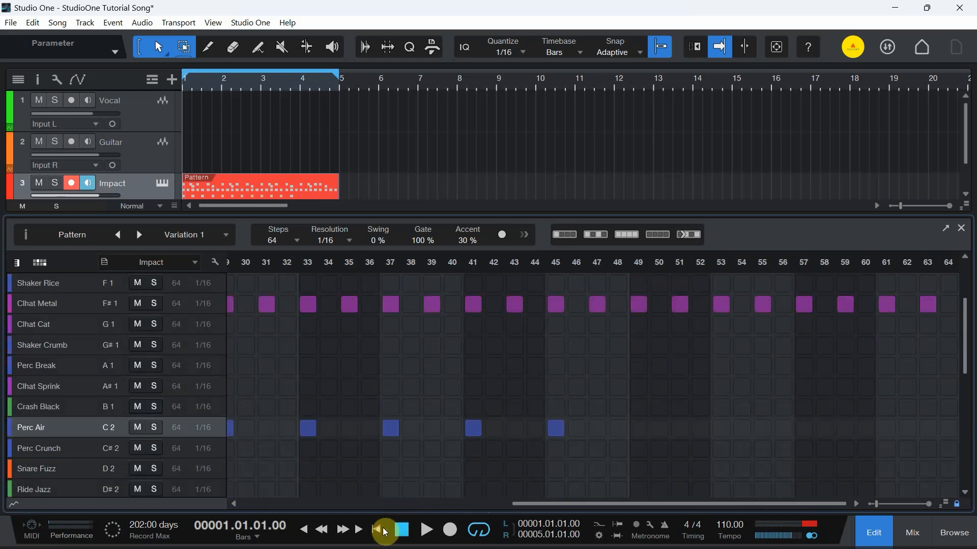
left_click(426, 530)
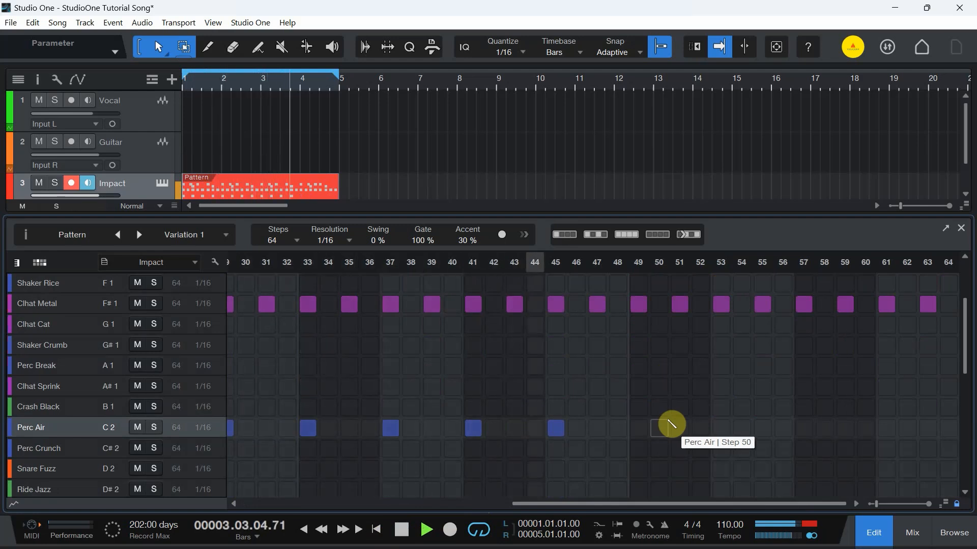
Step: Add three closing Snare Crust hits on steps 62, 63 and 64
scroll(800, 371, "up", 3)
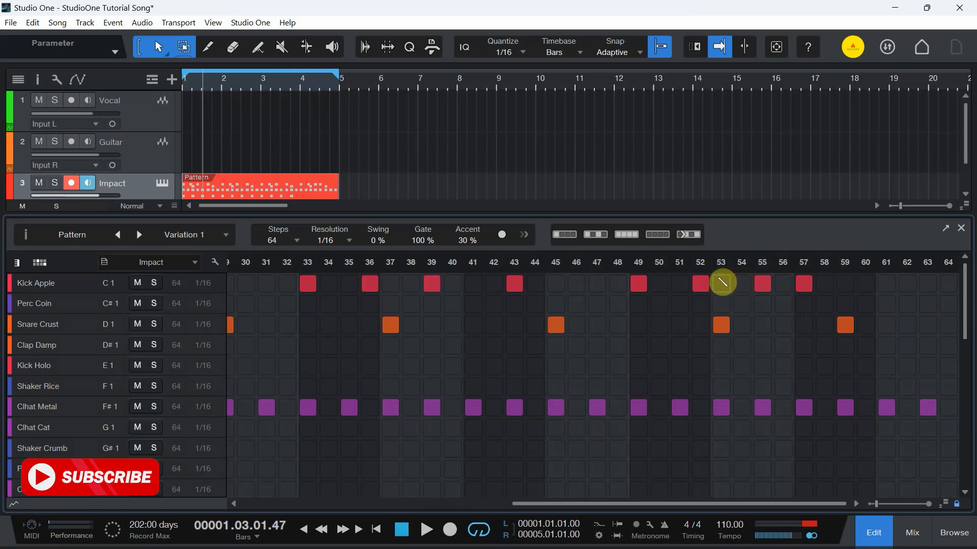
left_click(907, 328)
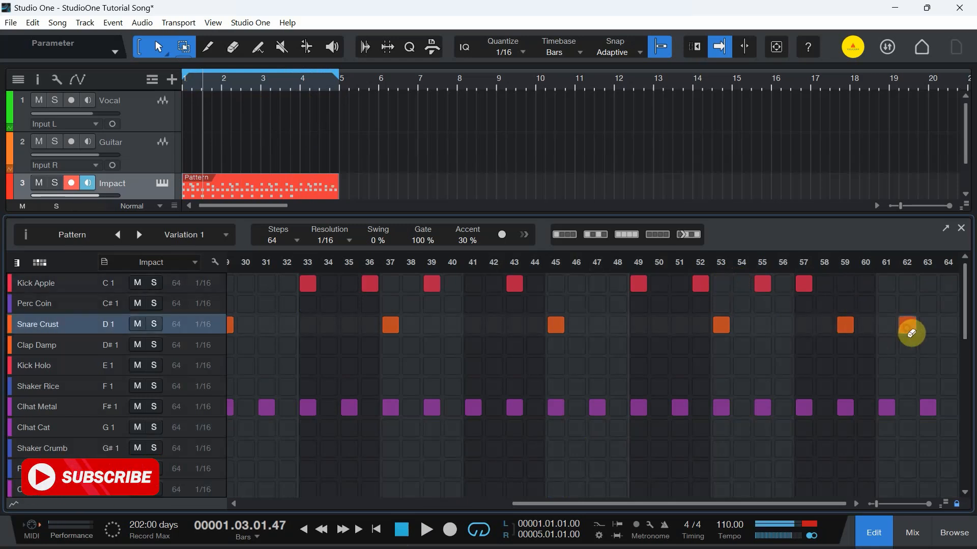
left_click(927, 326)
left_click(947, 331)
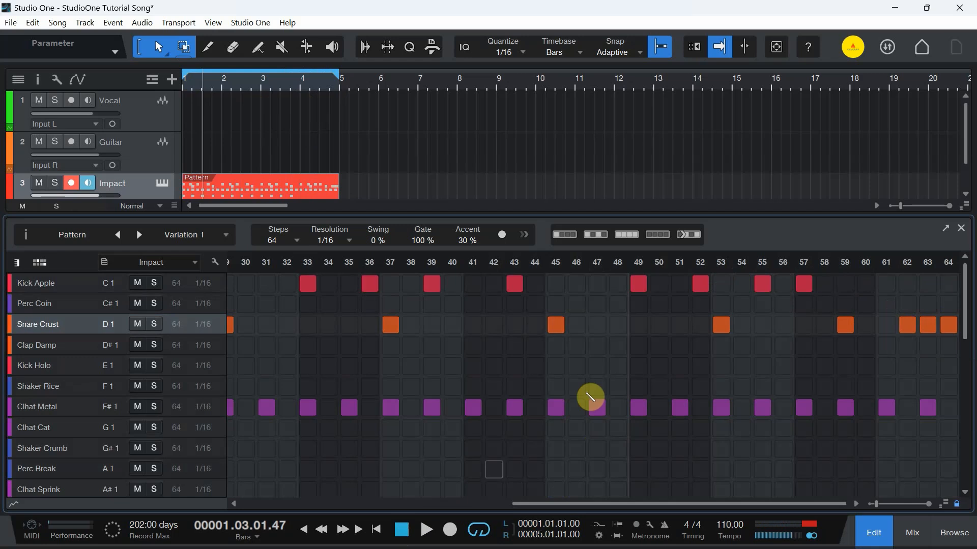
Step: Play the pattern from the start to hear the snare ending, checking the percussion rows, and stop playback
left_click(380, 530)
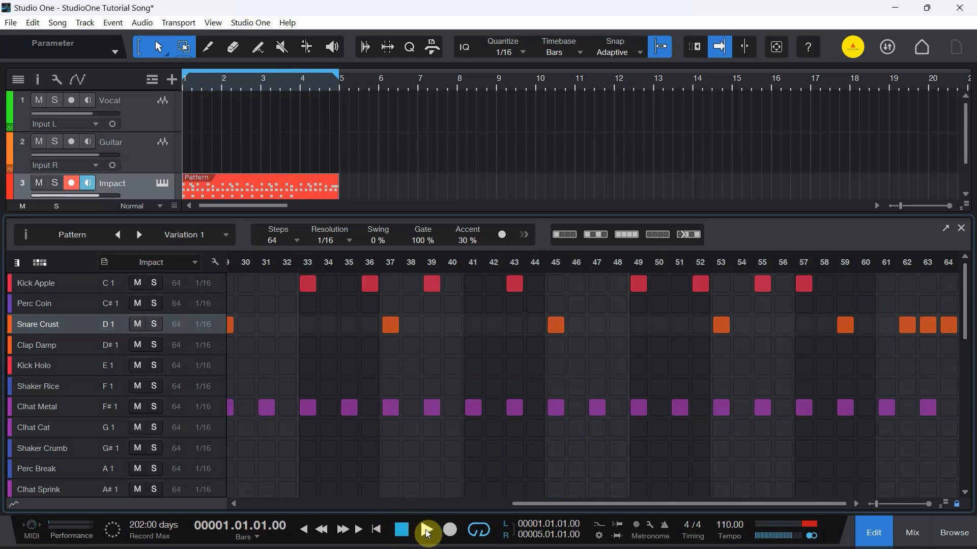
left_click(550, 405)
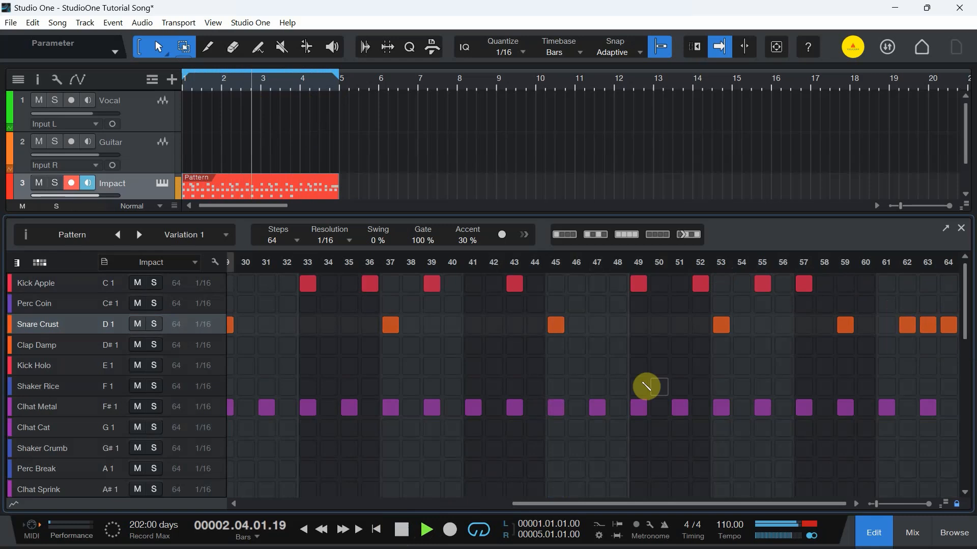
scroll(645, 386, "down", 4)
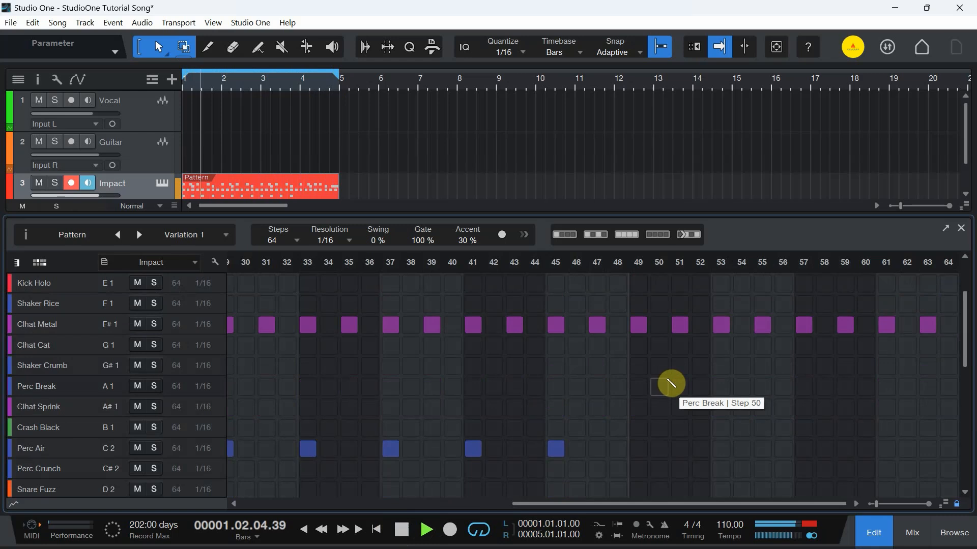
scroll(596, 425, "up", 4)
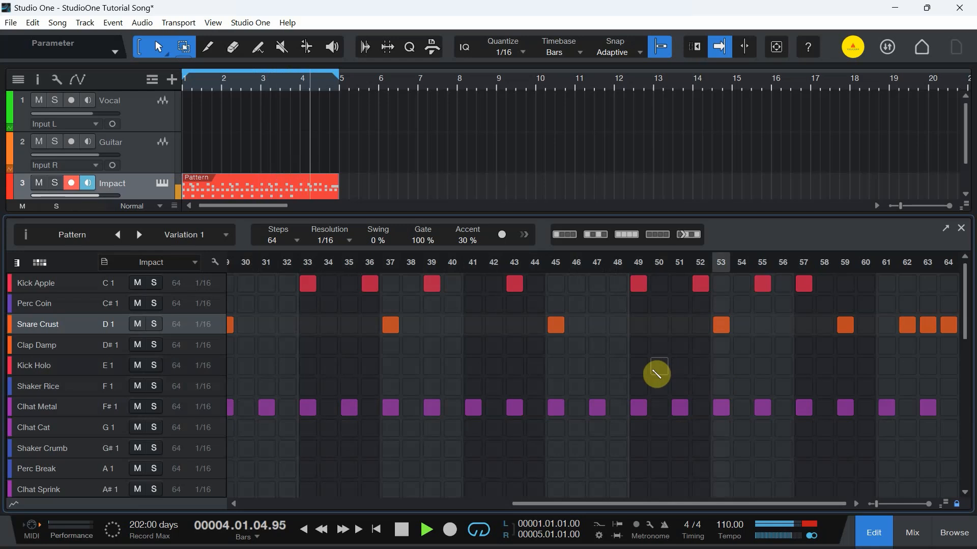
left_click(401, 531)
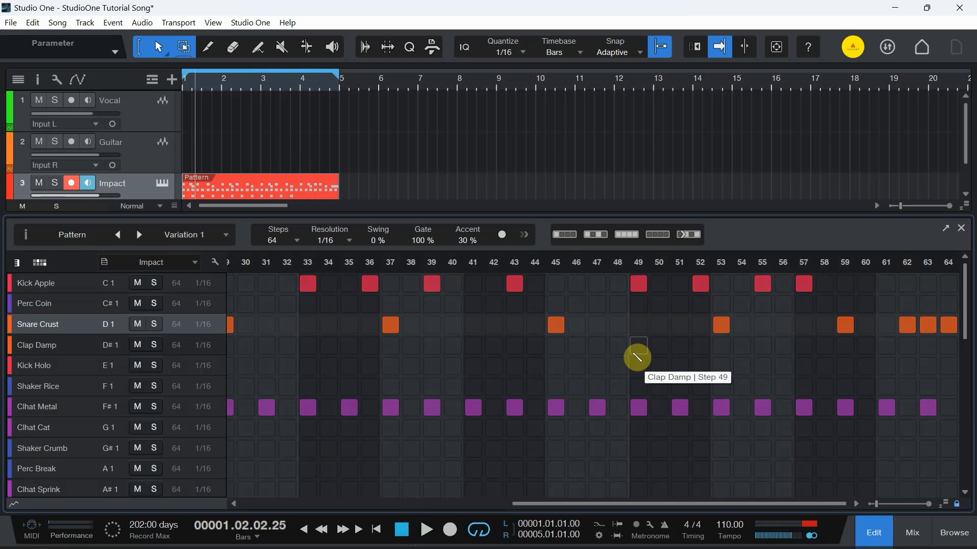
Step: Remove the Clhat Metal hits on steps 59, 61 and 63, and stop playback after listening to the ending
left_click(924, 405)
left_click(886, 406)
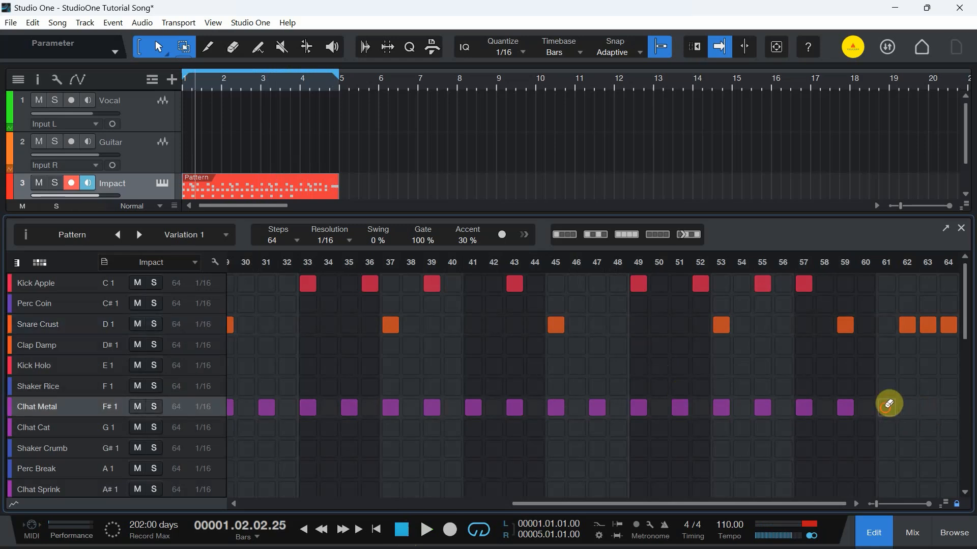
left_click(847, 408)
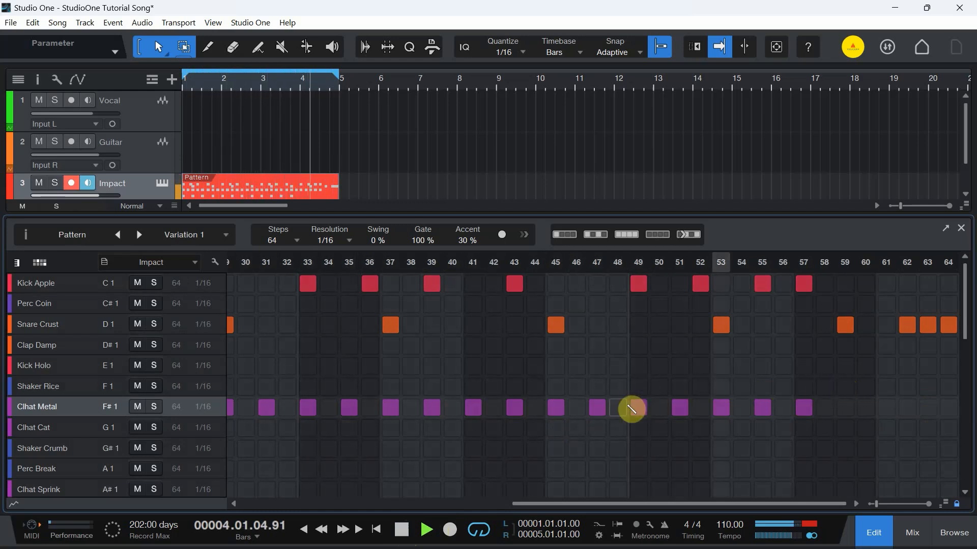
key("space")
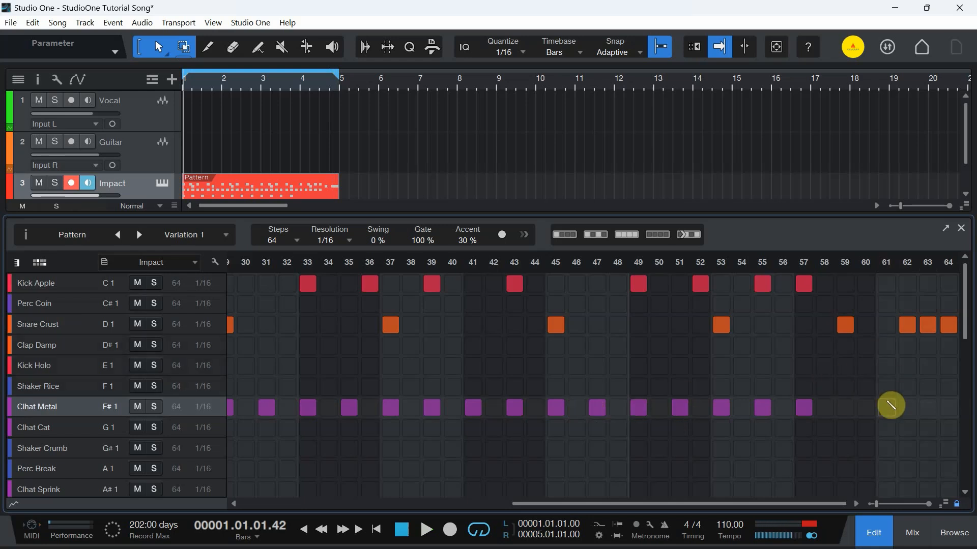
Step: Try other drum sounds on step 60, add Clhat Cat hits on steps 60 and 61, and play the last bar
left_click(867, 344)
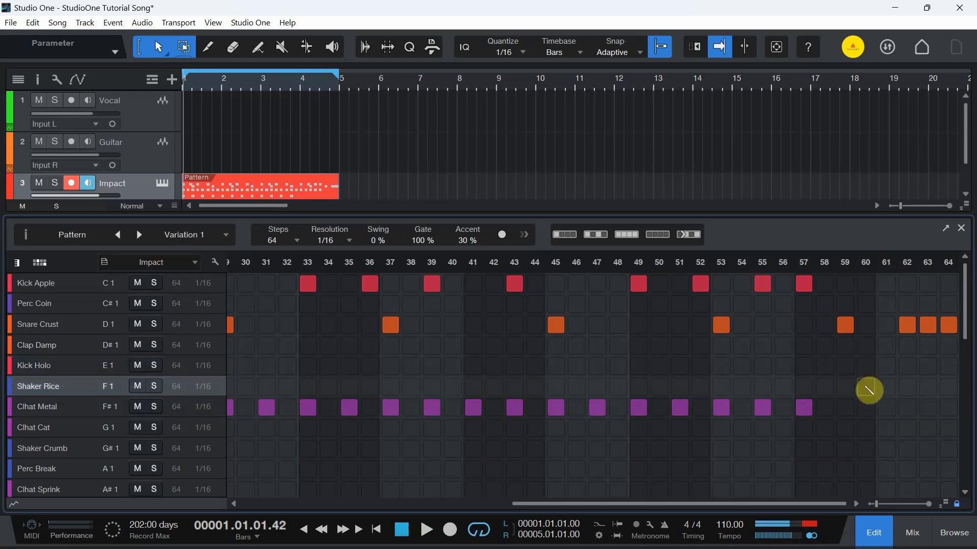
left_click(865, 443)
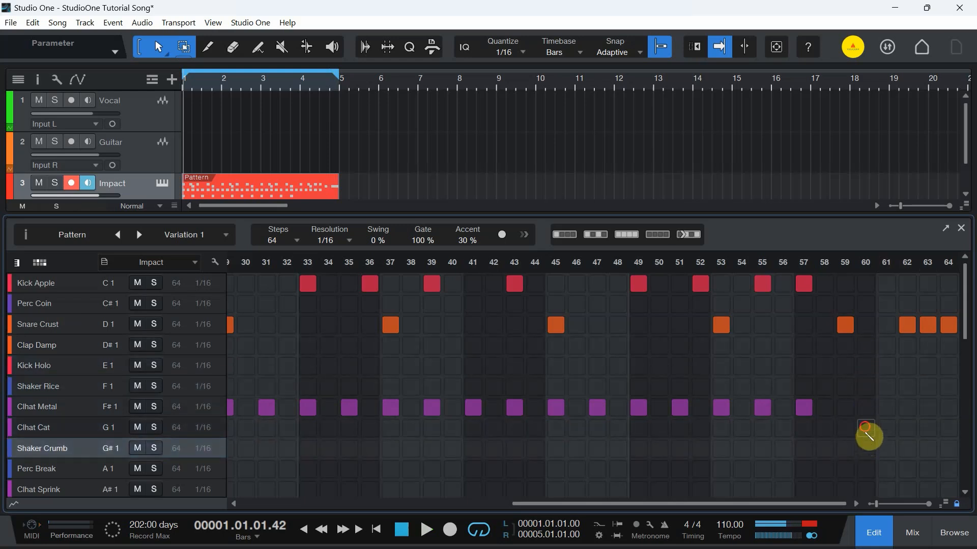
left_click_drag(865, 430, 889, 429)
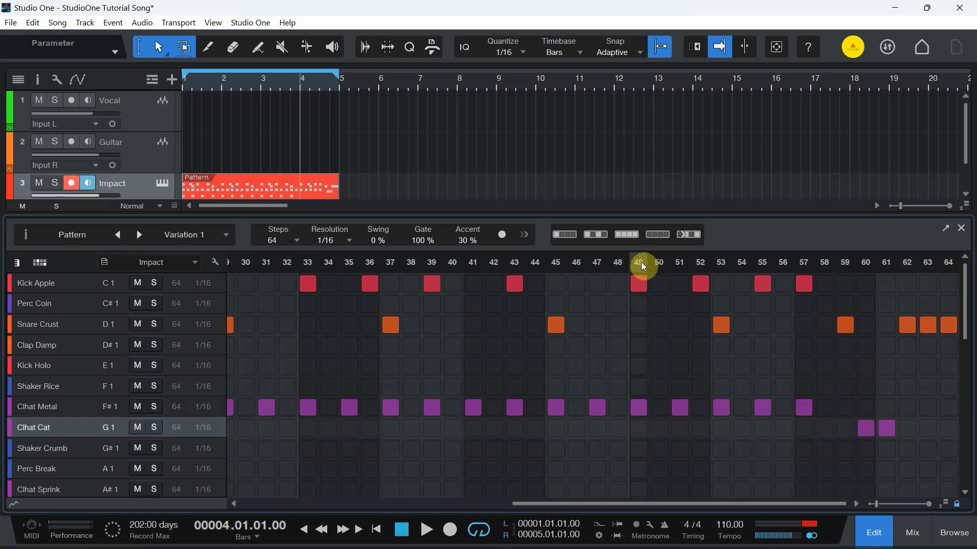
left_click(426, 529)
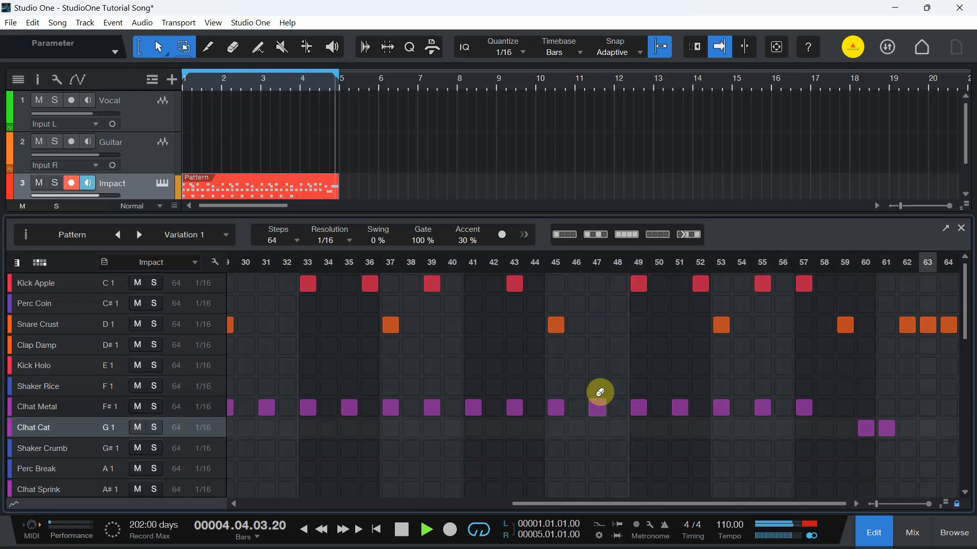
left_click(402, 529)
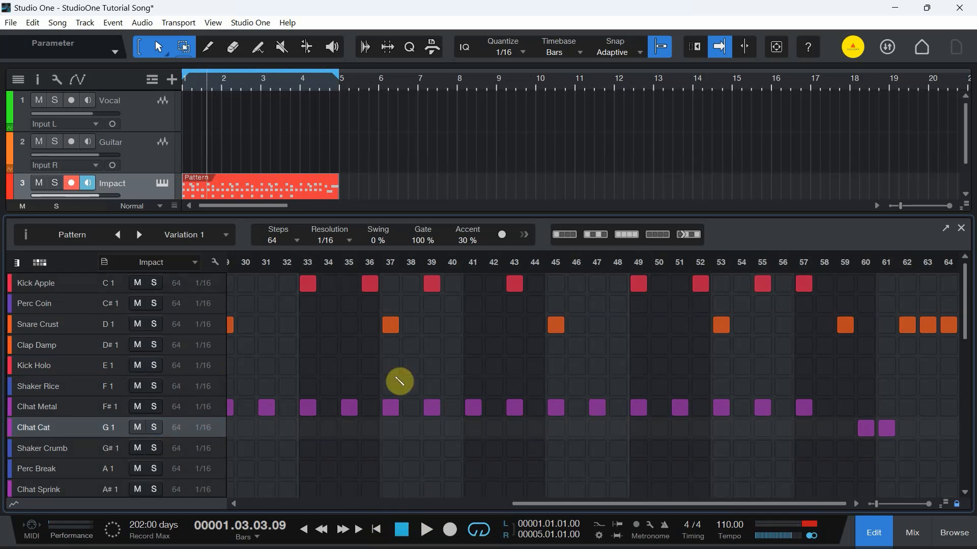
Step: Play the pattern with other Impact XT kits, loading Gucci Kit, Hardtechno vs Schranz, Hazy and Lazy, and Hip Hop Underground
left_click(167, 188)
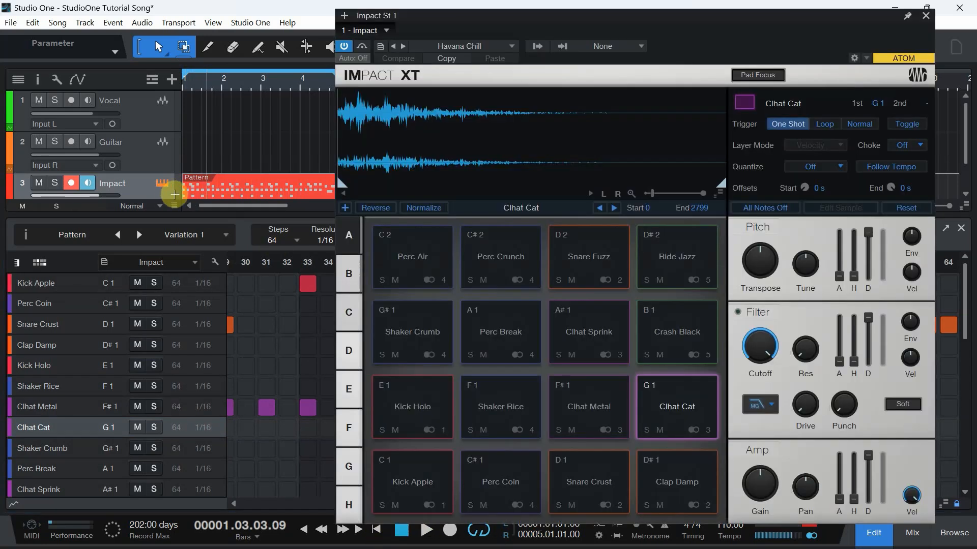
left_click(518, 46)
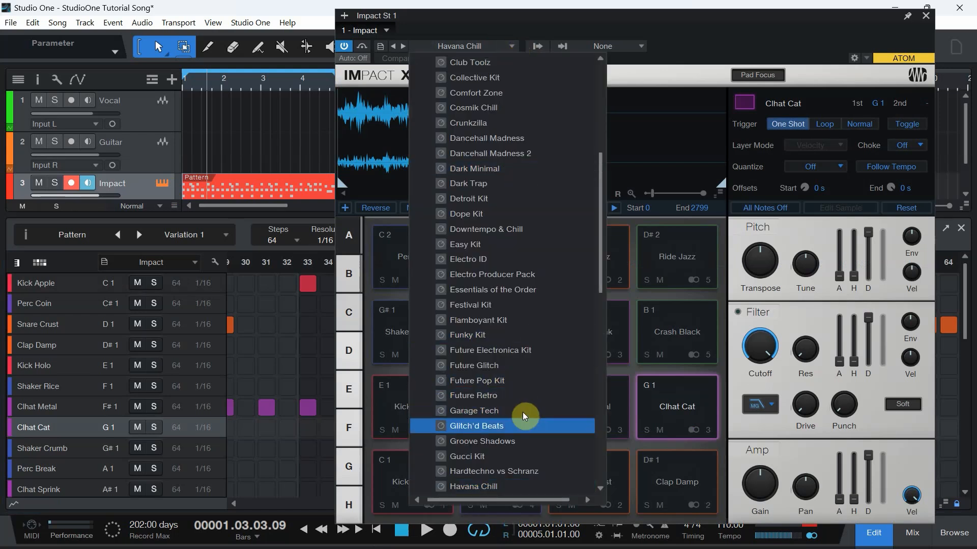
left_click(464, 458)
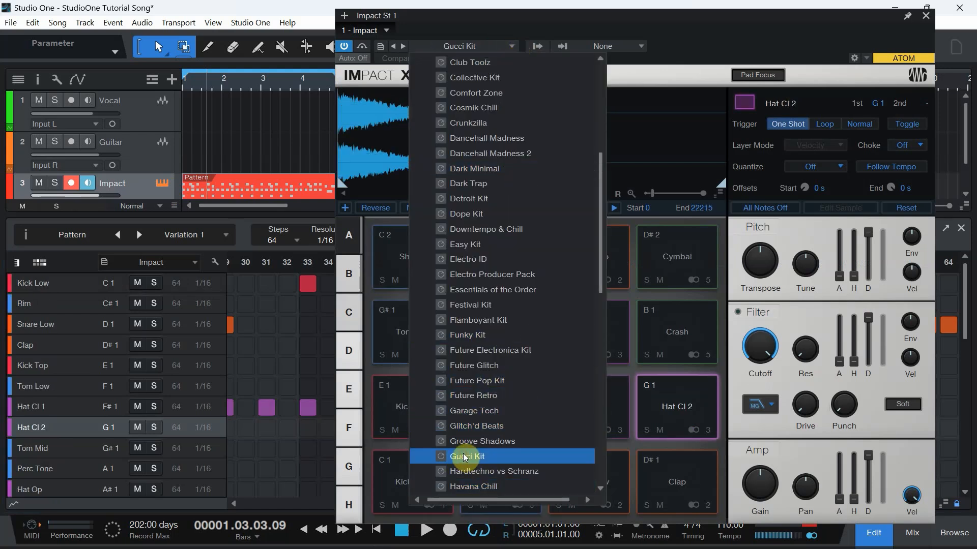
left_click(425, 530)
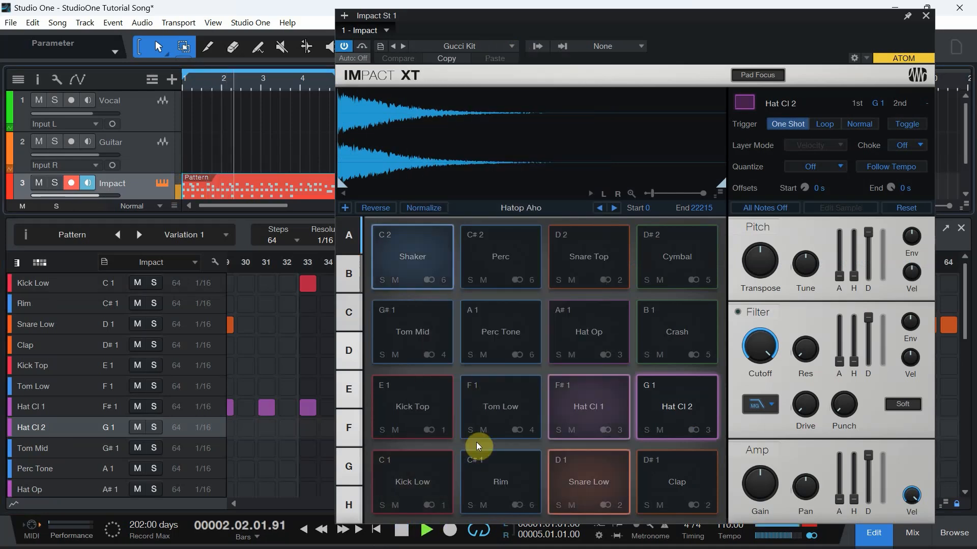
left_click(403, 47)
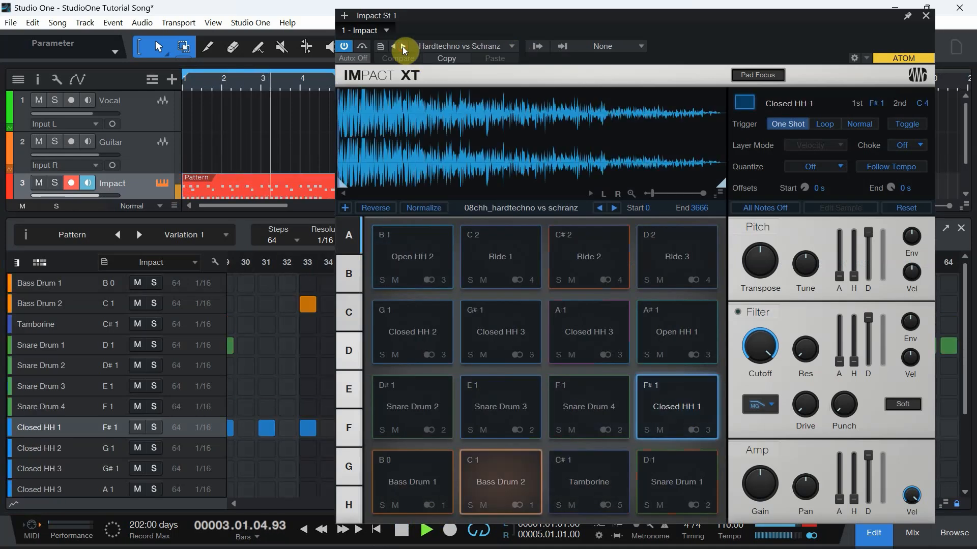
left_click(404, 46)
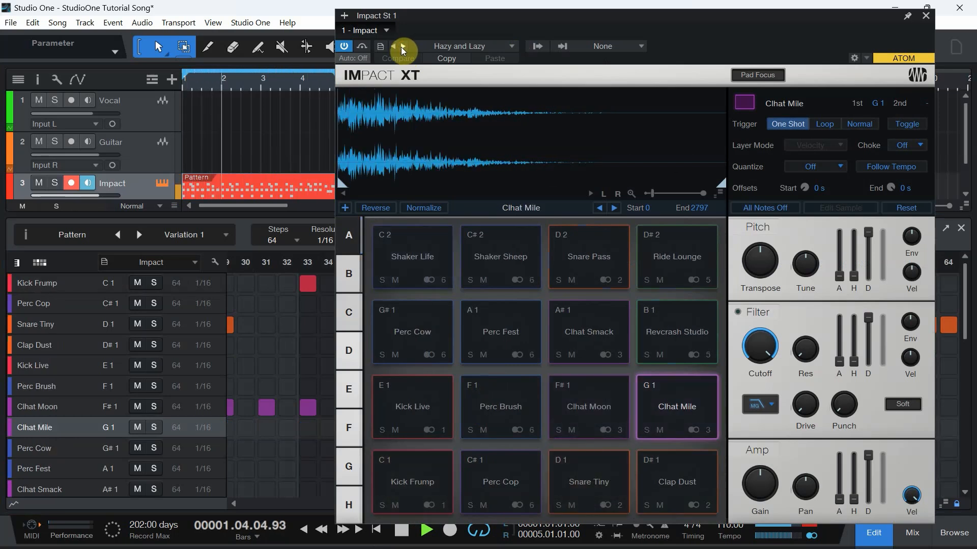
left_click(401, 46)
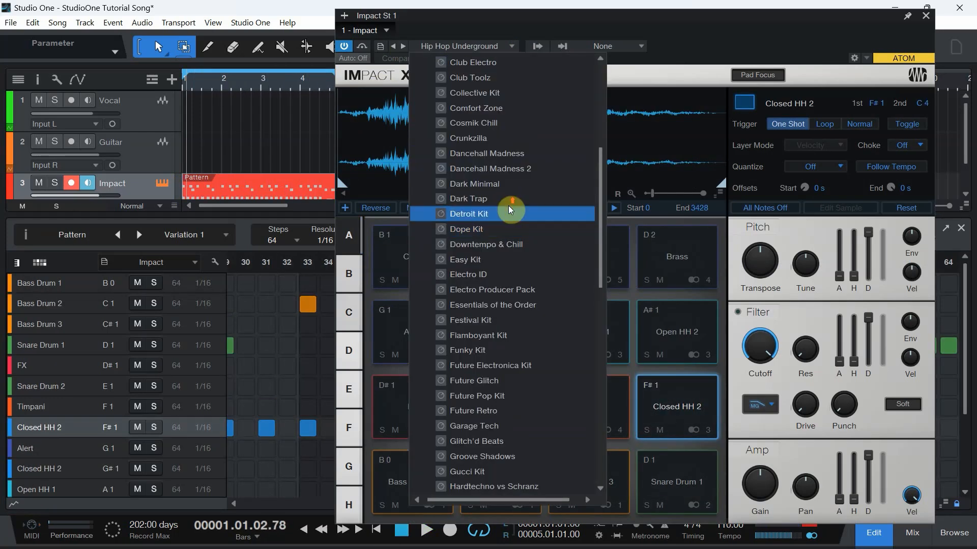
Step: Load the Havana Chill kit in Impact XT and close the instrument window
scroll(511, 206, "up", 7)
scroll(513, 221, "down", 10)
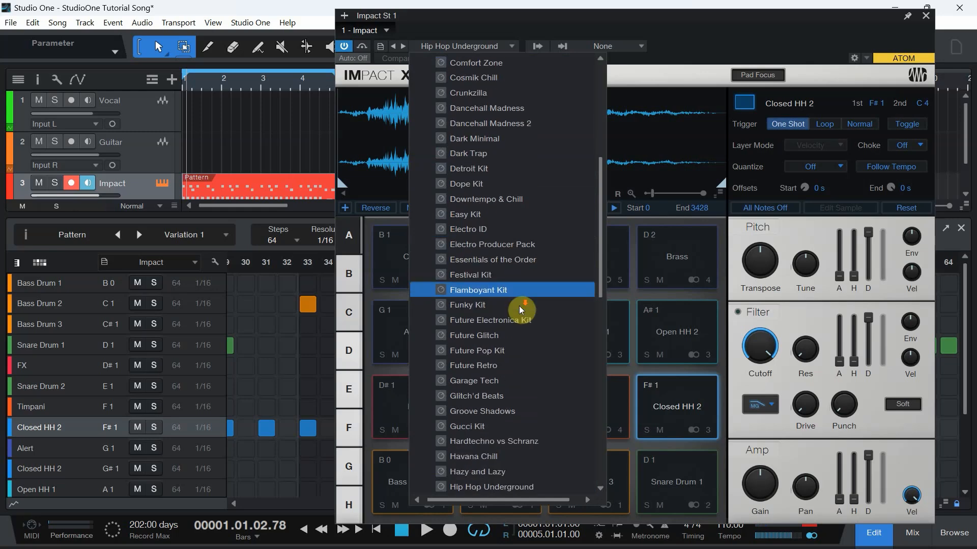
scroll(518, 307, "down", 3)
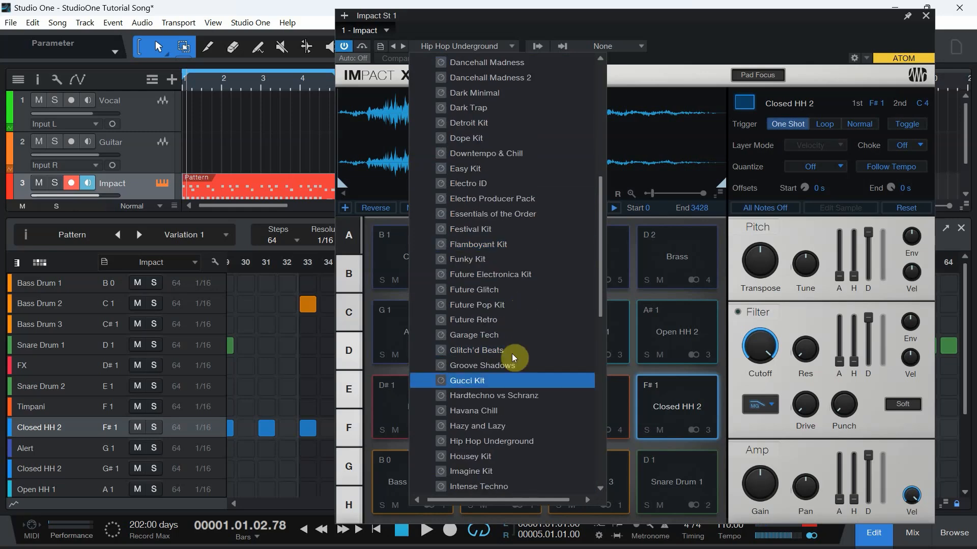
left_click(484, 411)
left_click(728, 45)
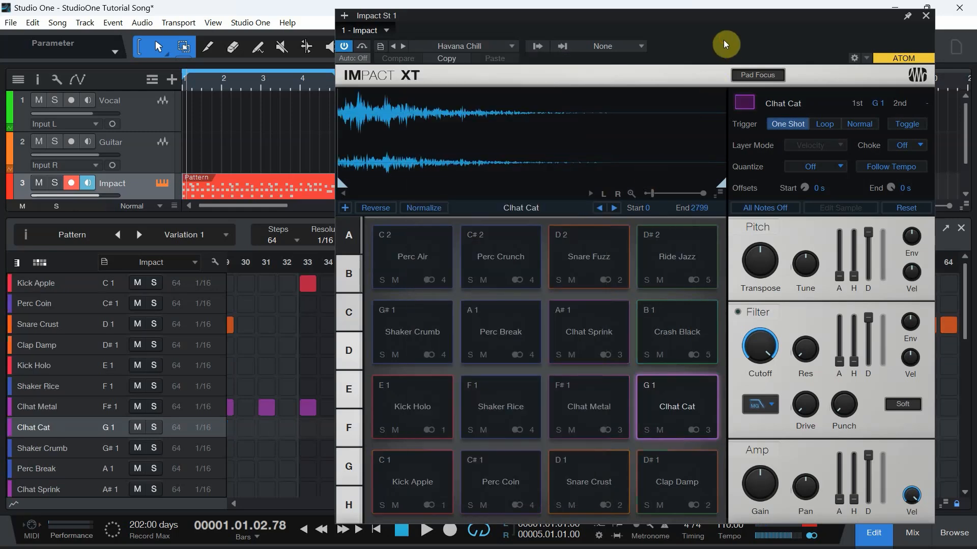
left_click(925, 16)
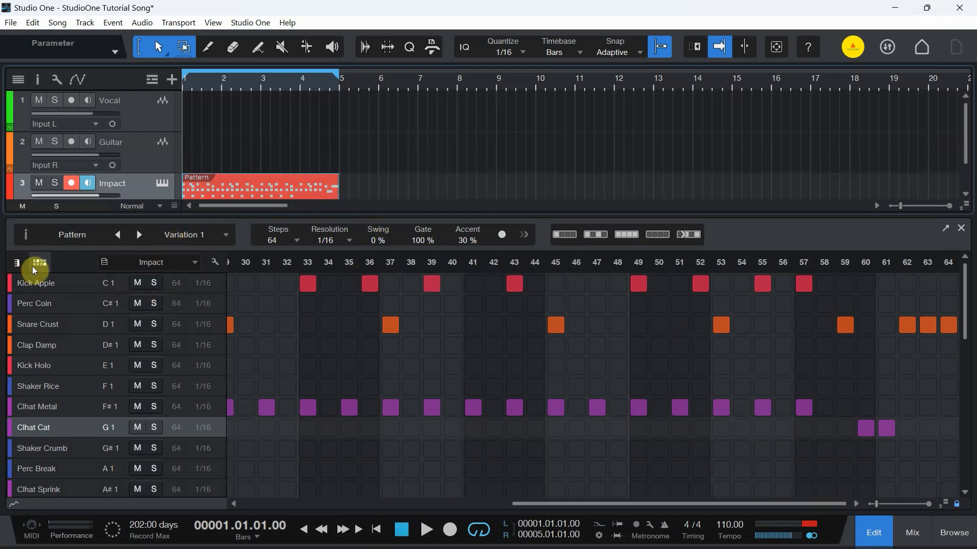
Step: Show the pattern's variations list and rename Variation 1 as "Intro drum"
left_click(27, 238)
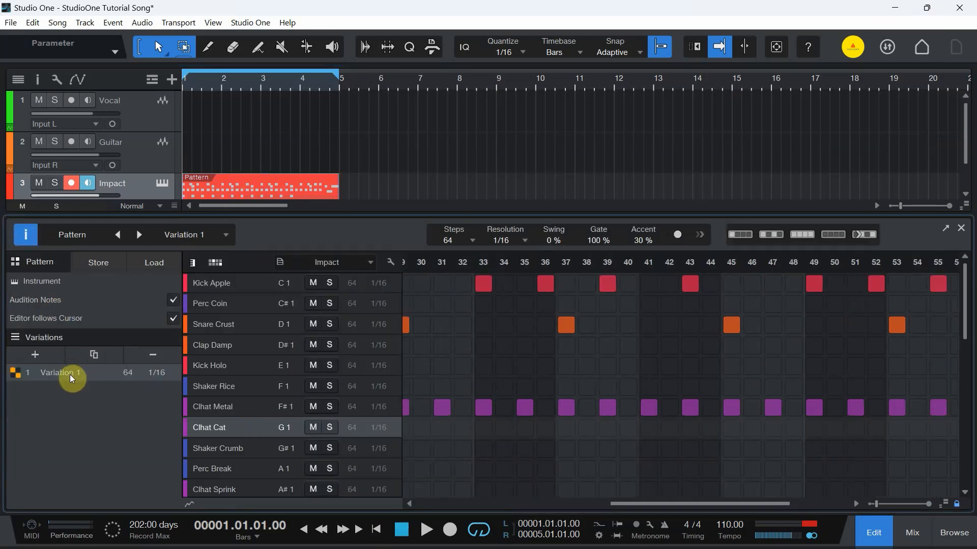
double_click(71, 375)
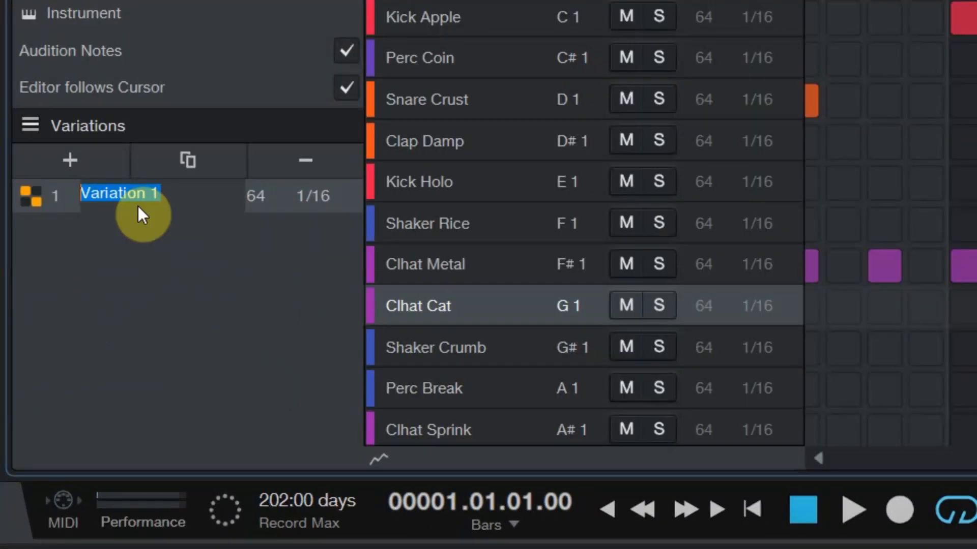
type("Intr")
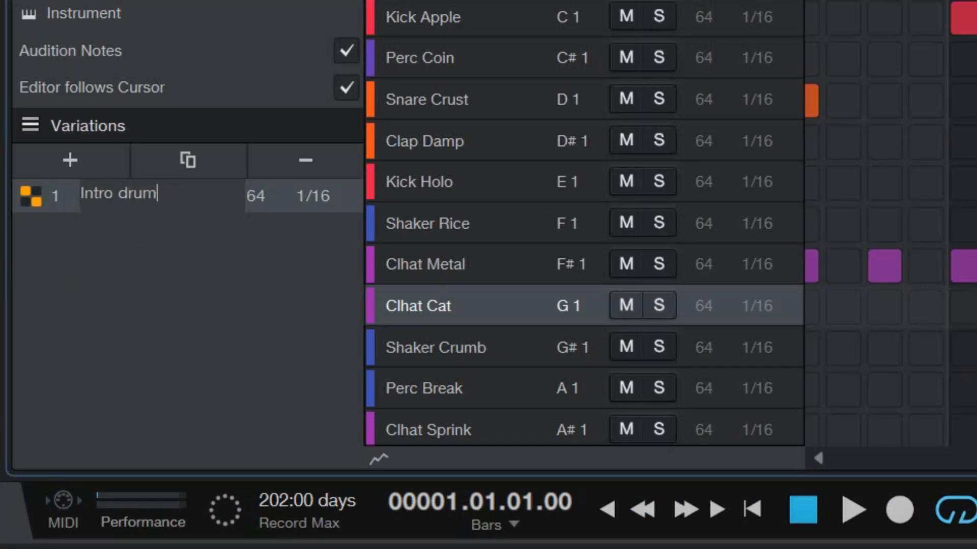
type("o drum")
key("Return")
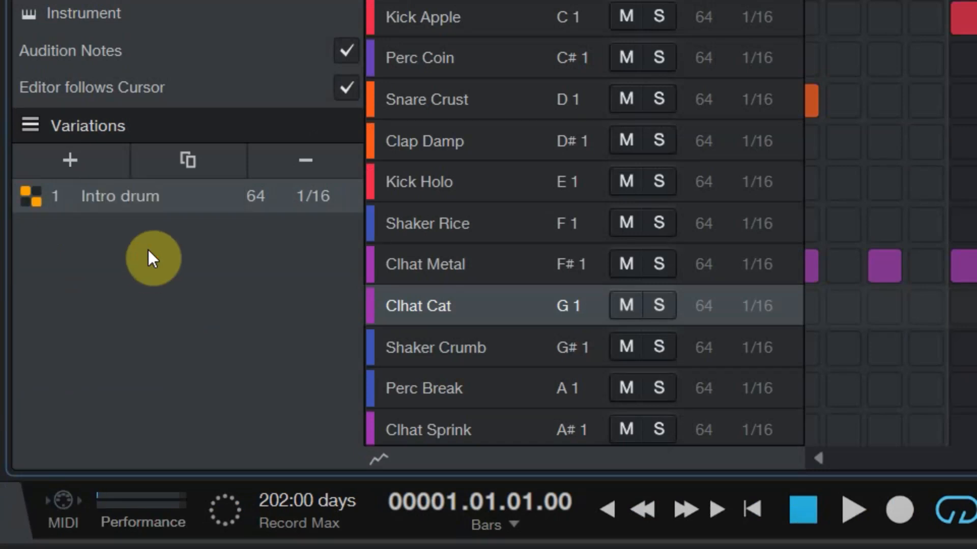
Step: Duplicate the Intro drum variation and rename the copy as "Main beat"
left_click(53, 199)
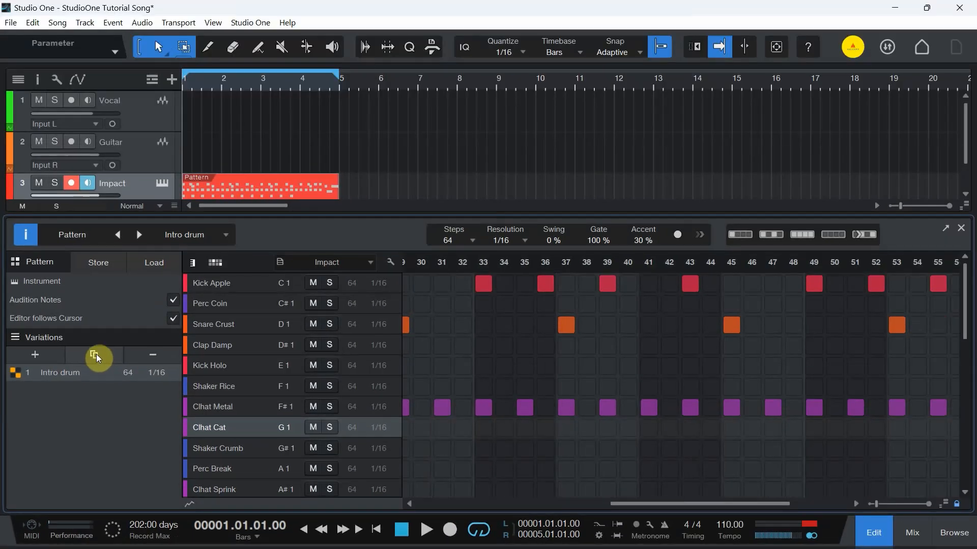
left_click(153, 238)
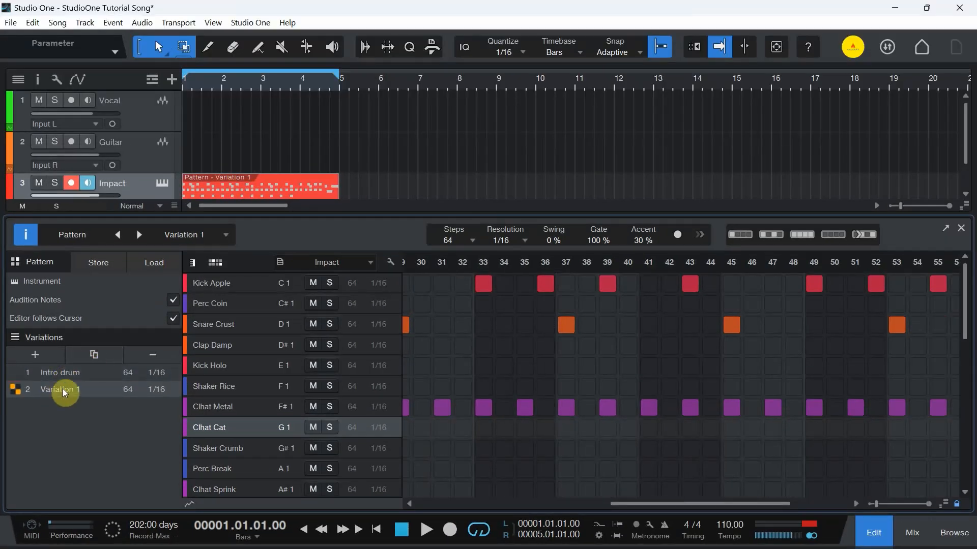
left_click(67, 371)
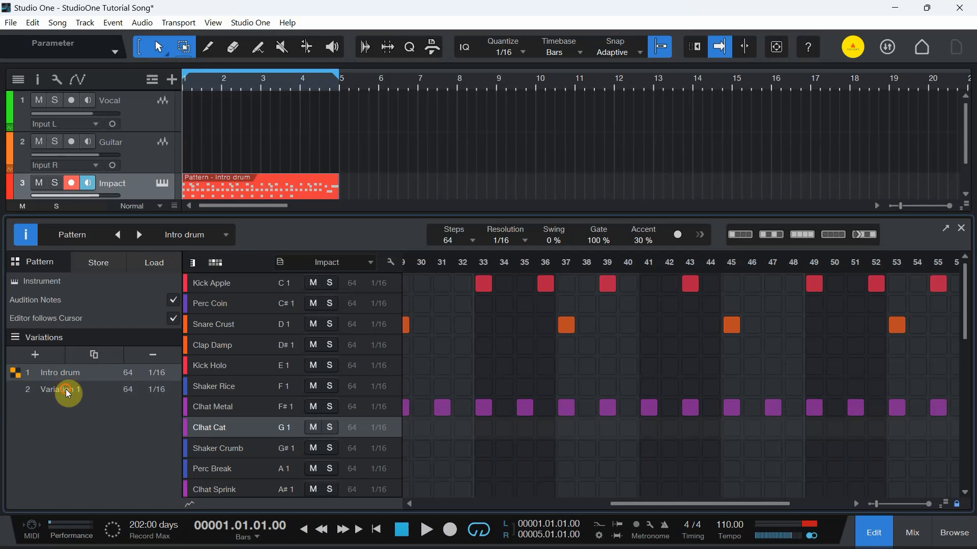
left_click(66, 390)
double_click(66, 389)
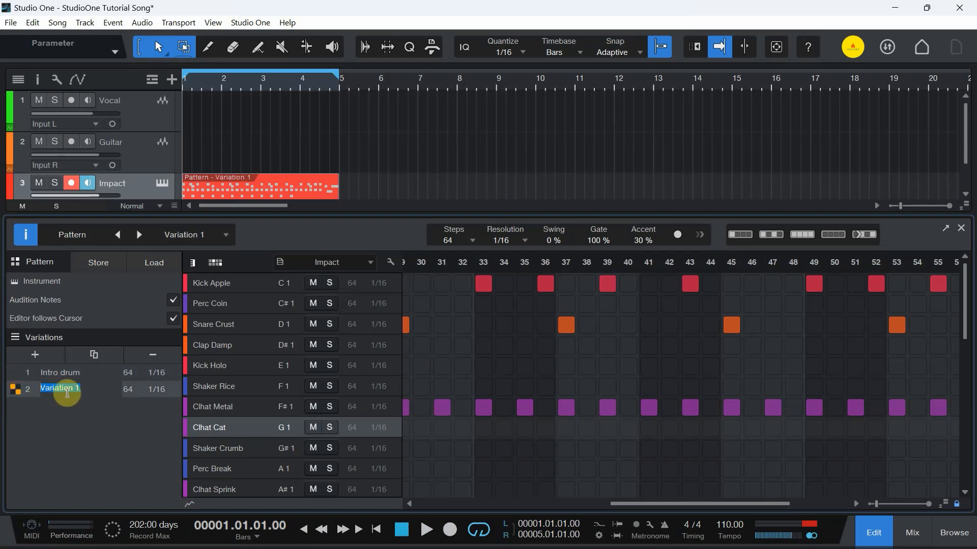
type("Main beat")
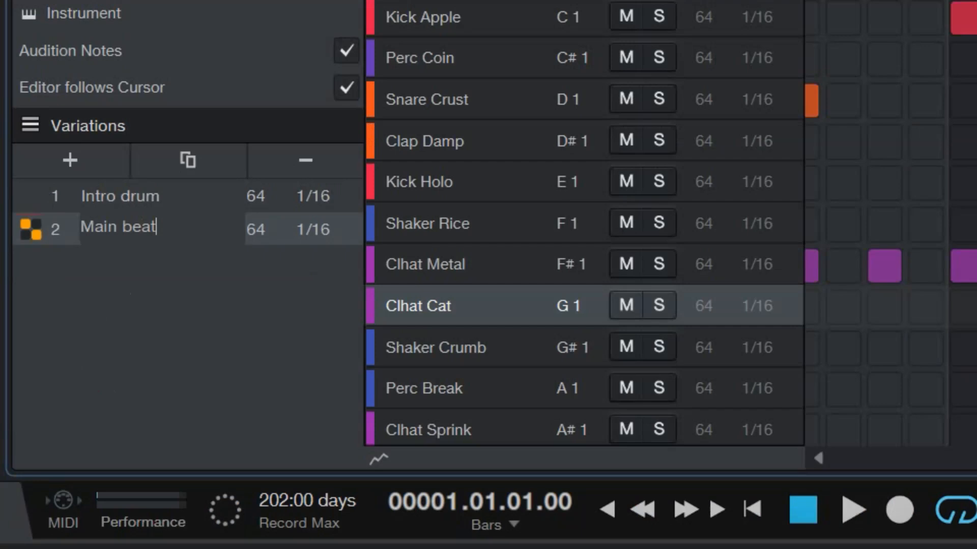
left_click(140, 293)
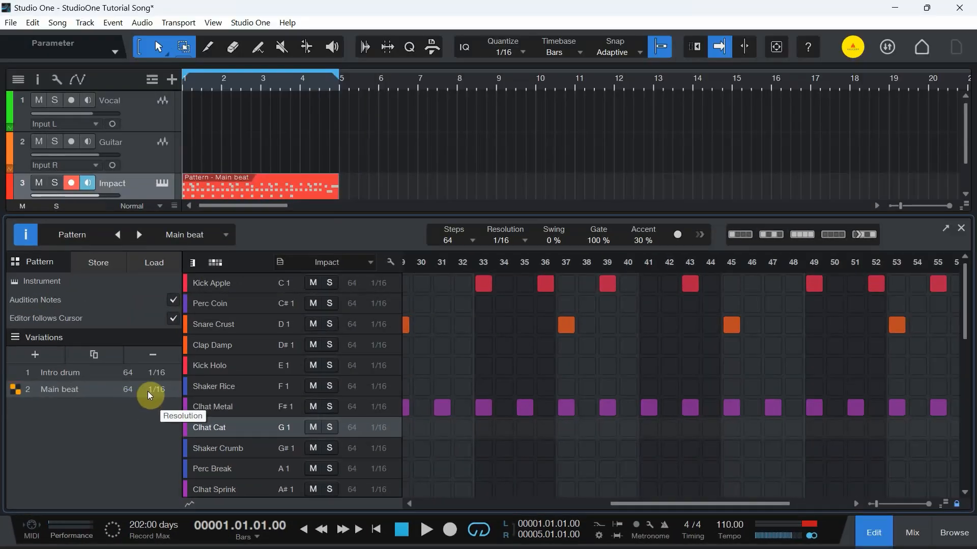
Step: Switch between the Intro drum and Main beat variations to compare them, ending on Main beat
left_click(57, 372)
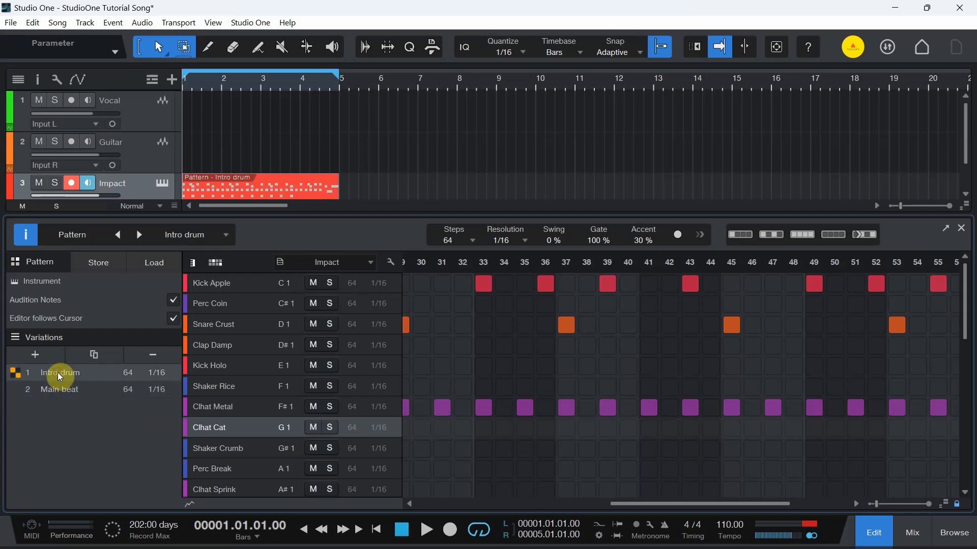
double_click(58, 389)
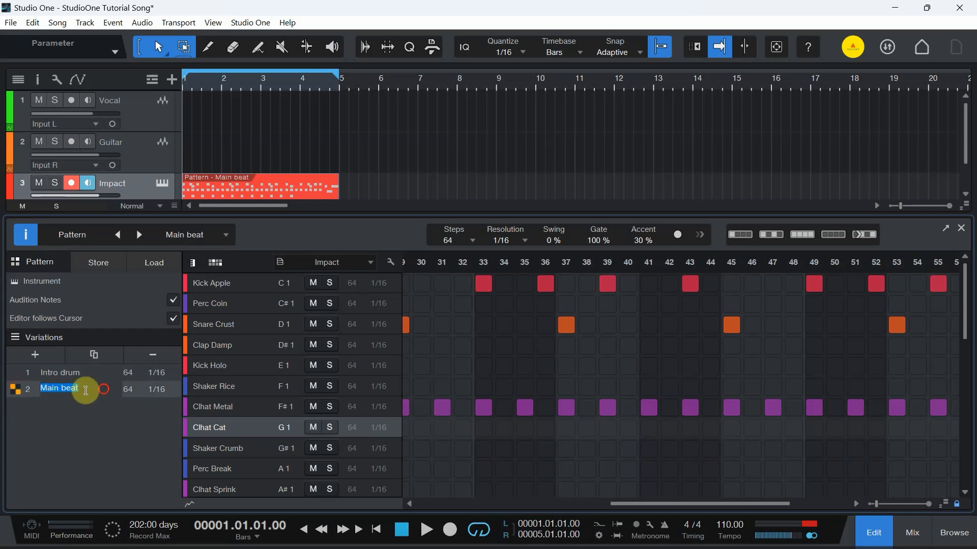
left_click(102, 390)
left_click(17, 391)
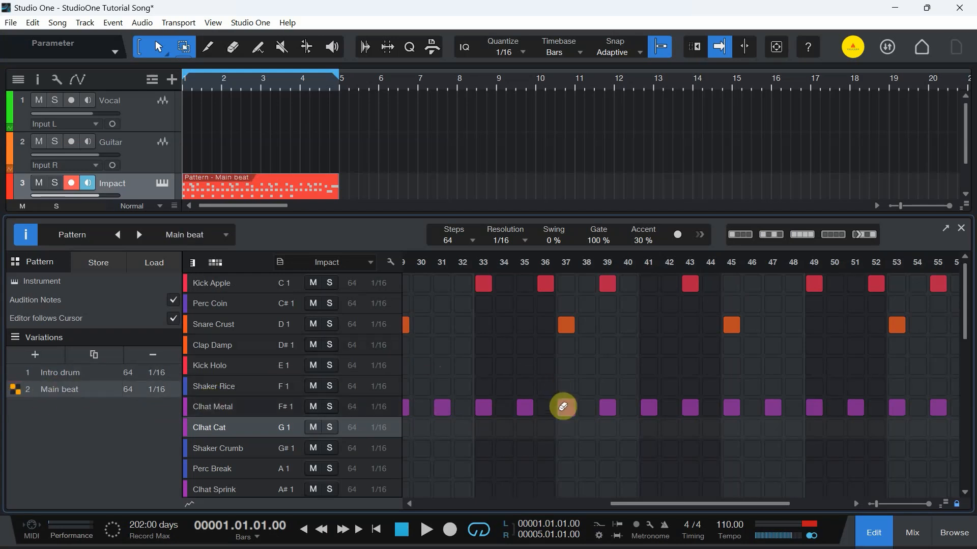
left_click(82, 370)
left_click(59, 390)
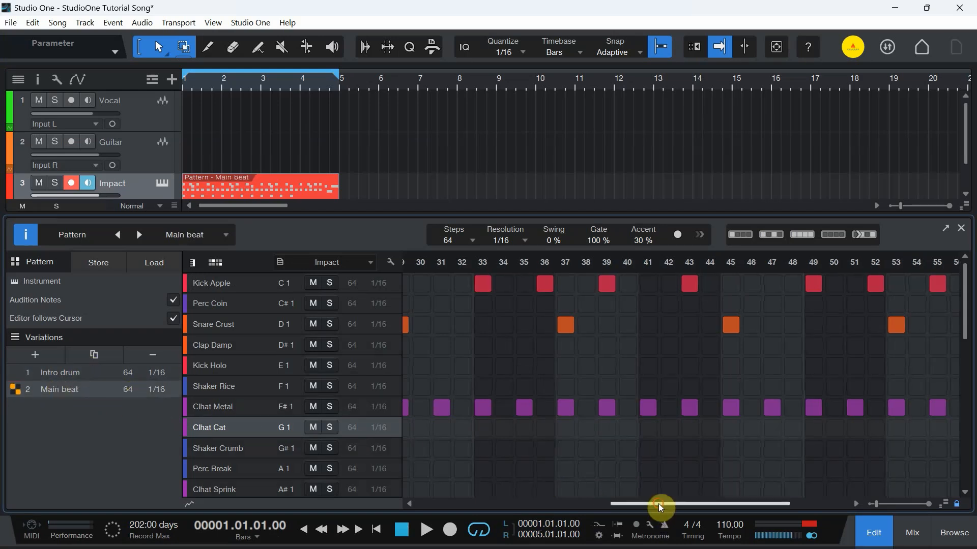
Step: Add Ride Jazz hits on steps 5, 13 and 21 of the Main beat variation
left_click_drag(658, 503, 480, 505)
scroll(571, 399, "down", 3)
left_click(574, 469)
scroll(512, 408, "up", 2)
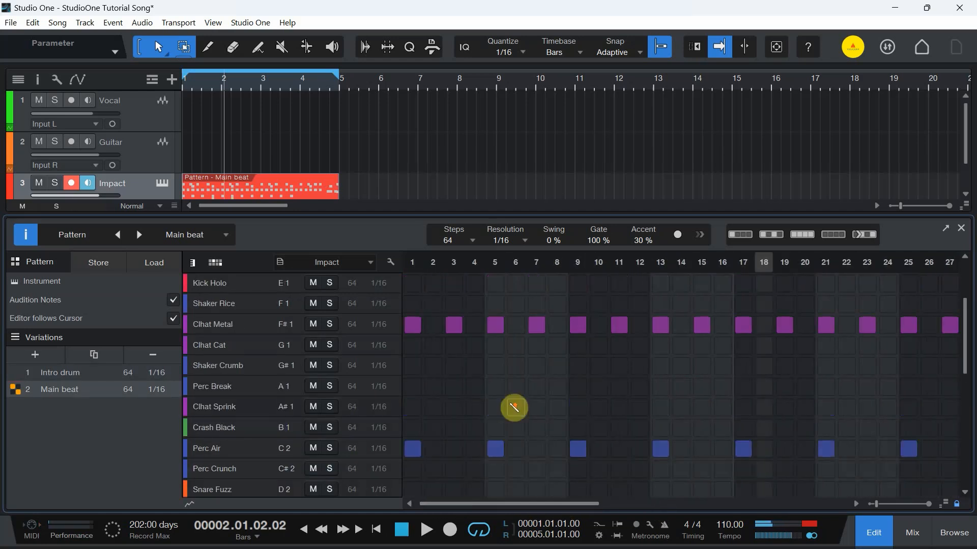
scroll(518, 406, "down", 2)
left_click(496, 448)
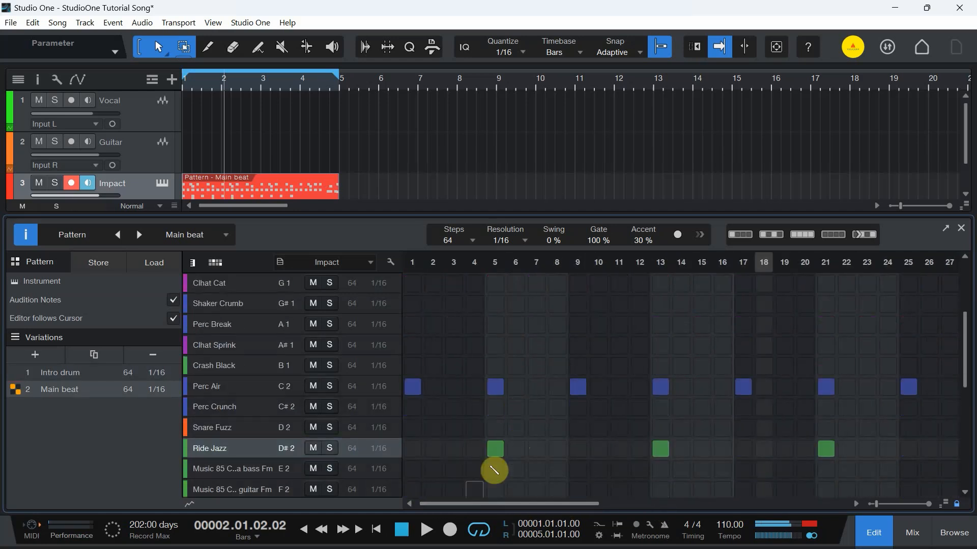
Step: Play the Main beat variation from the start of the song and stop playback
left_click(417, 269)
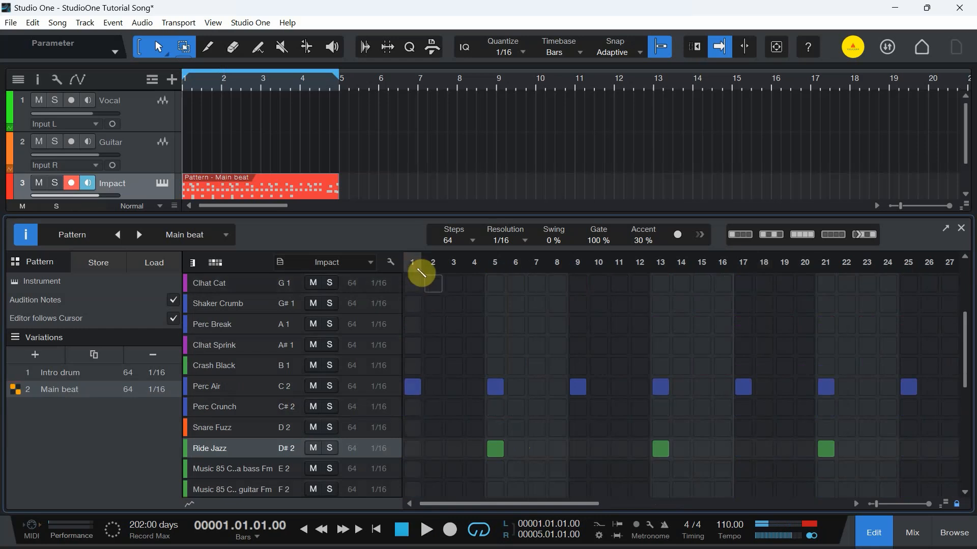
left_click(426, 529)
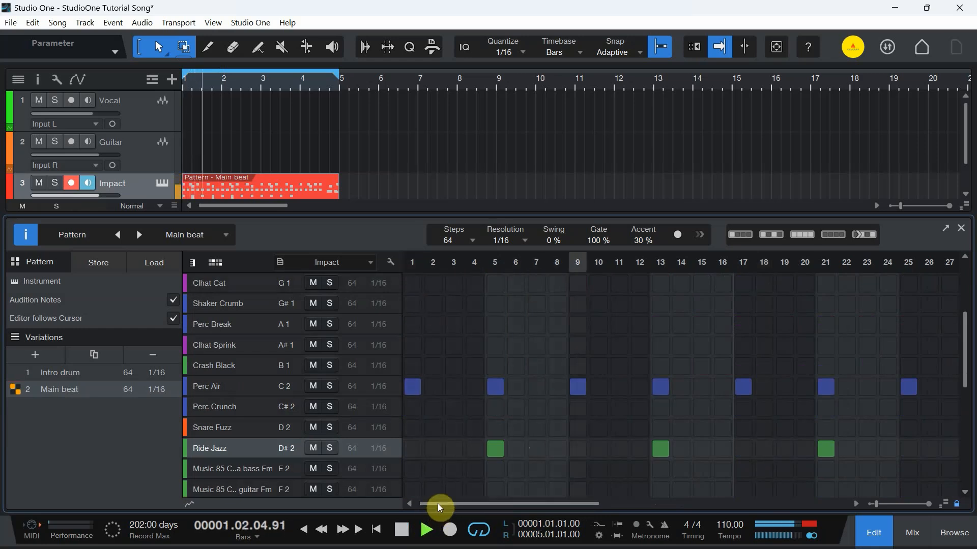
left_click(403, 530)
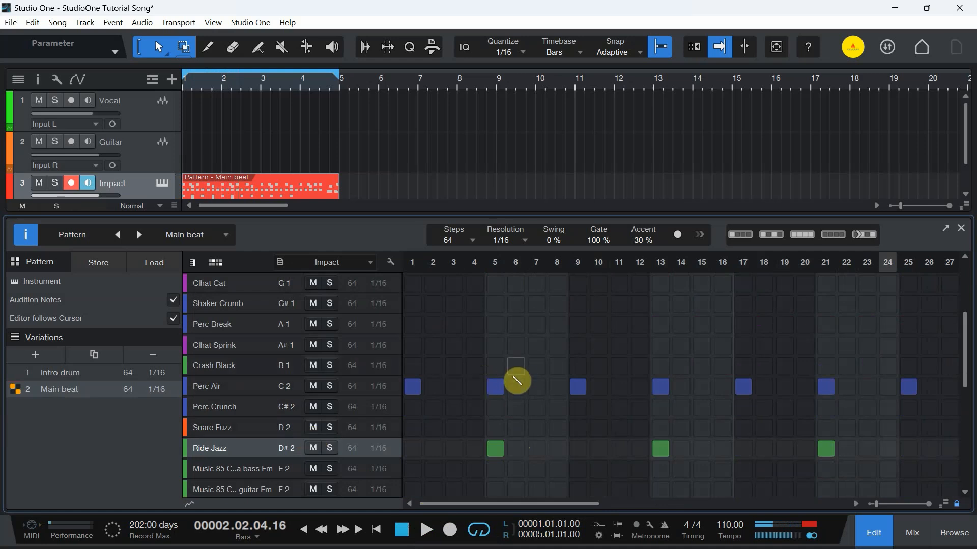
Step: Compare the Intro drum and Main beat variations in the variations list, ending on Intro drum
left_click(58, 373)
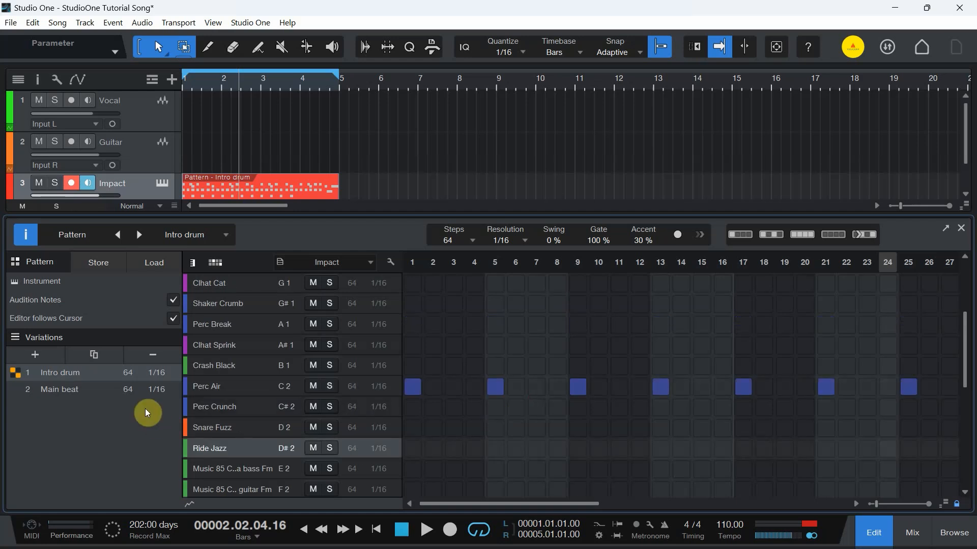
left_click(64, 389)
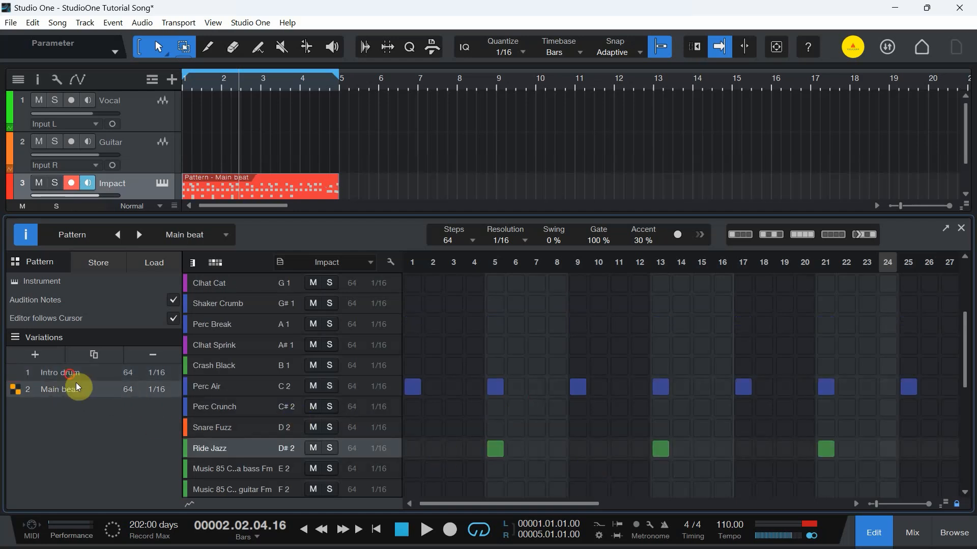
left_click(76, 374)
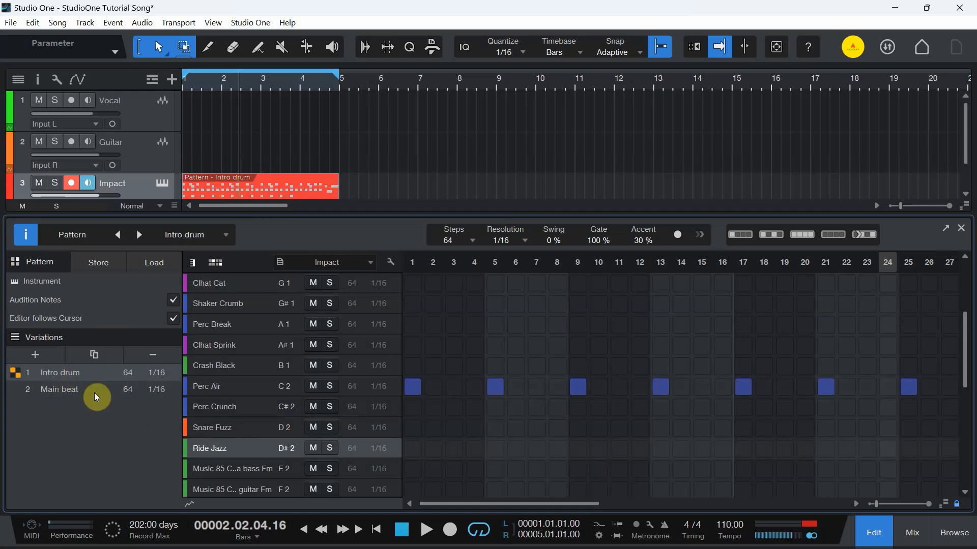
Step: Remove the Main beat variation from the pattern, keeping only Intro drum
left_click(54, 388)
left_click(55, 388)
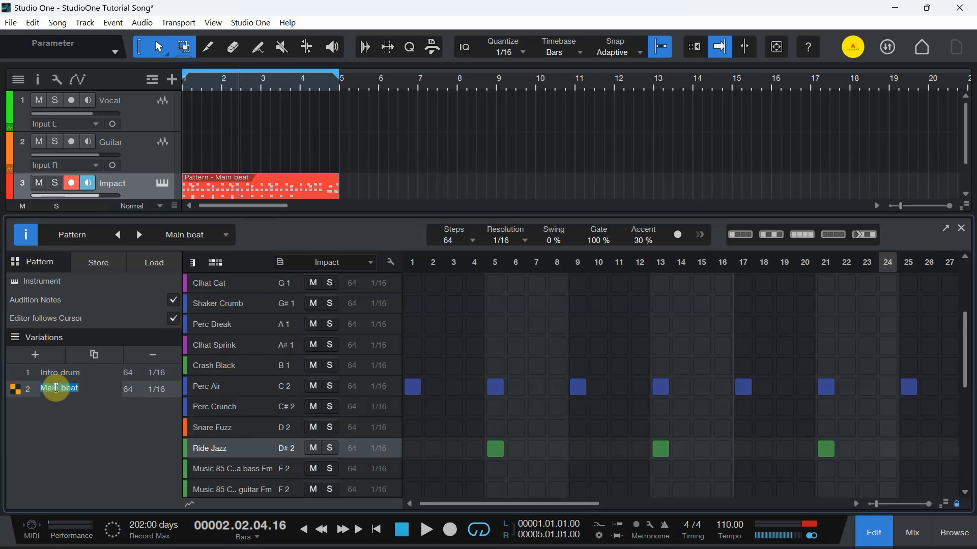
left_click(32, 397)
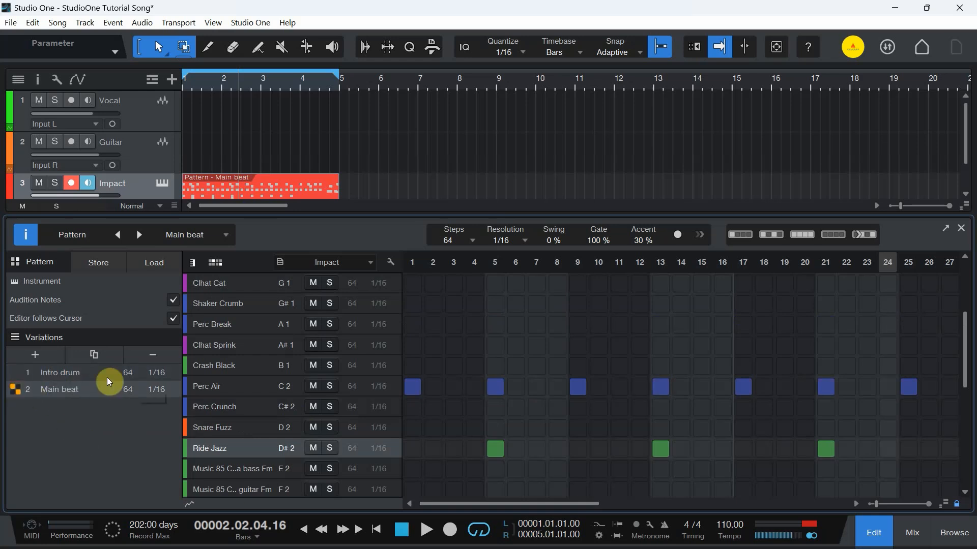
left_click(154, 355)
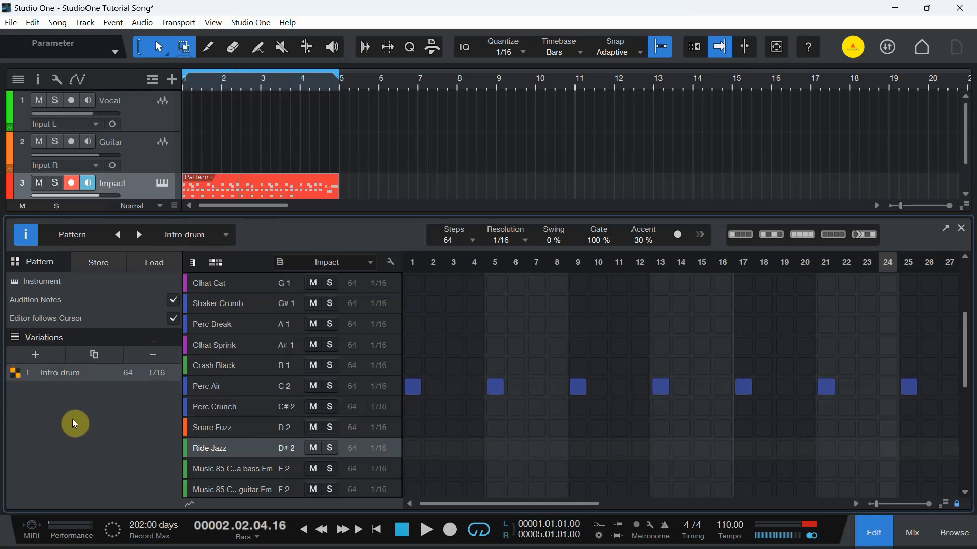
left_click(34, 371)
Step: Return the playhead to the song start, play the Intro drum pattern and stop playback
left_click(377, 529)
left_click(432, 531)
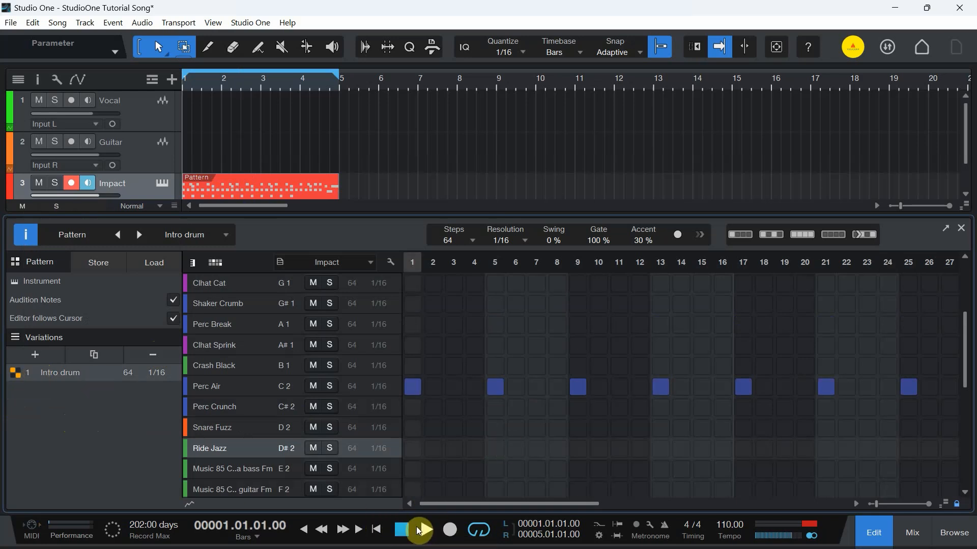
scroll(861, 407, "up", 2)
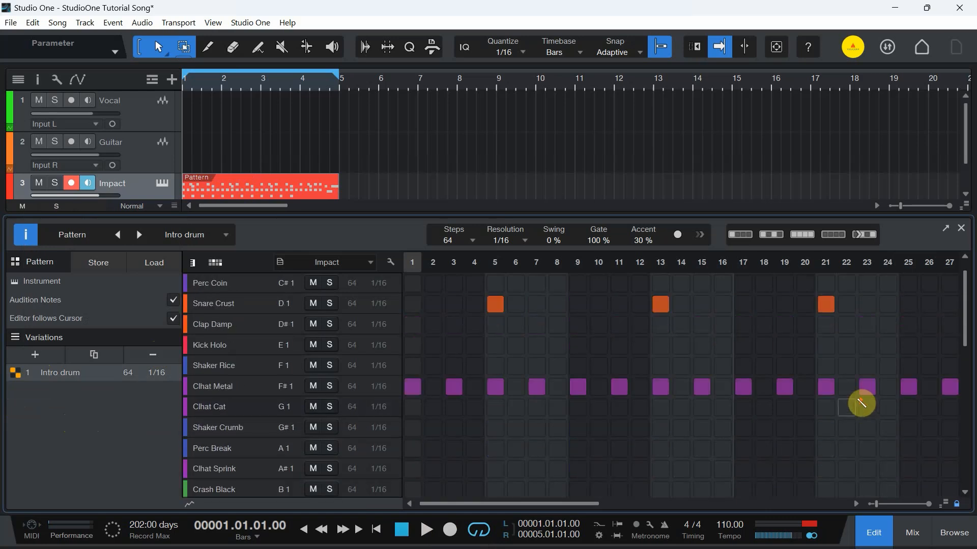
scroll(861, 404, "up", 1)
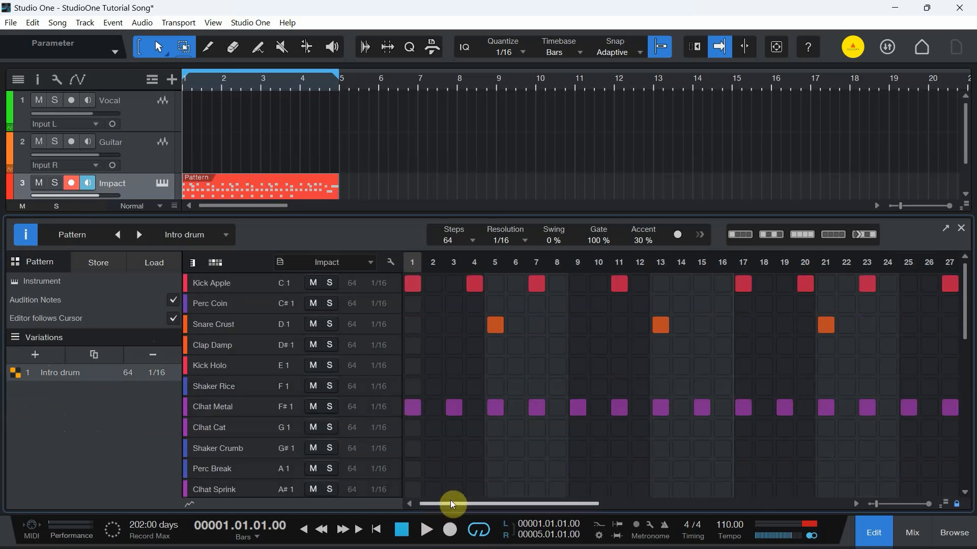
left_click(426, 530)
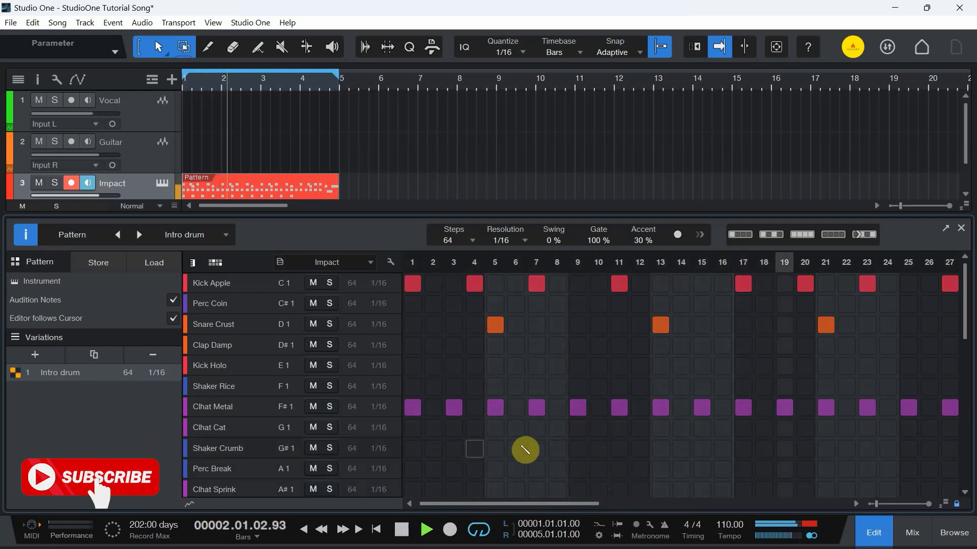
left_click(402, 529)
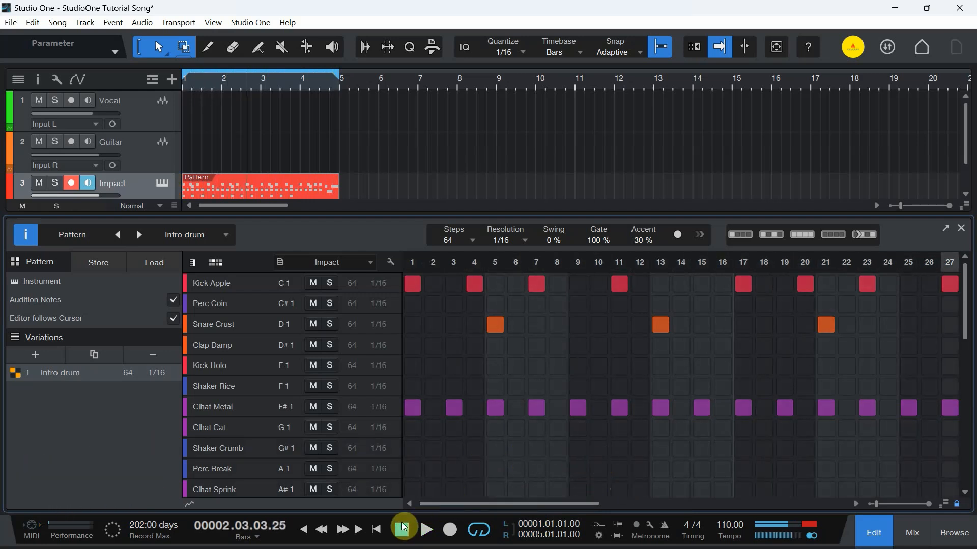